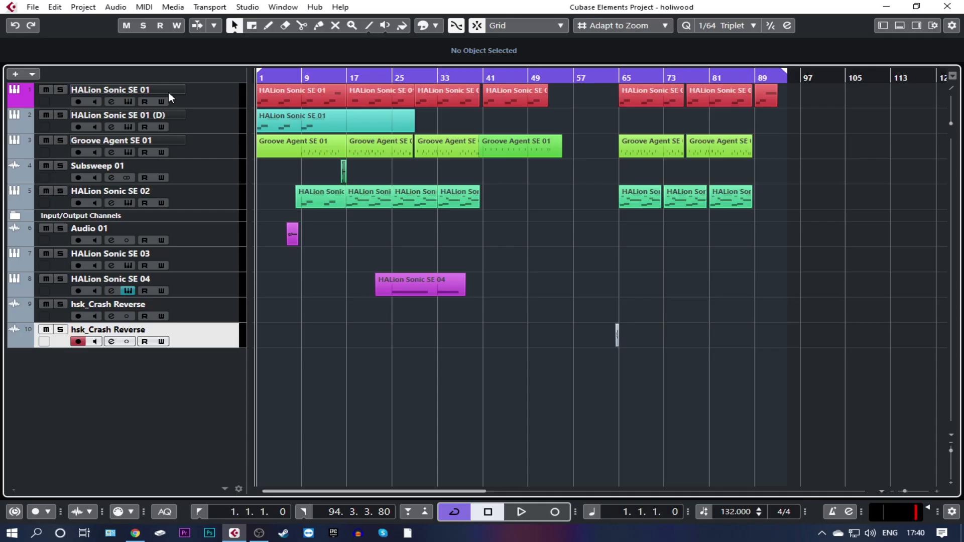
# Play the arrangement and examine the notes in the Groove Agent SE 01, HALion Sonic SE 01 and HALion Sonic SE 04 parts.
pyautogui.press('space')
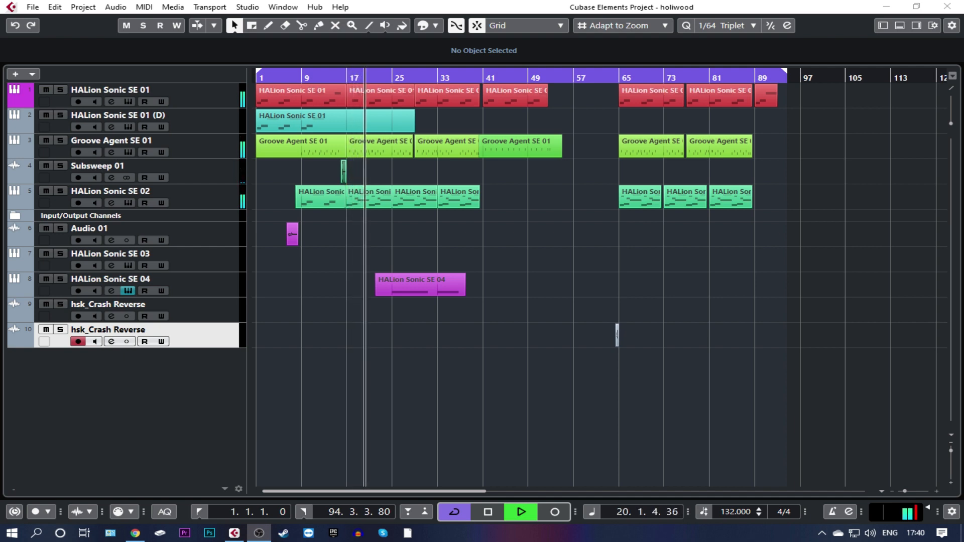
pyautogui.doubleClick(358, 152)
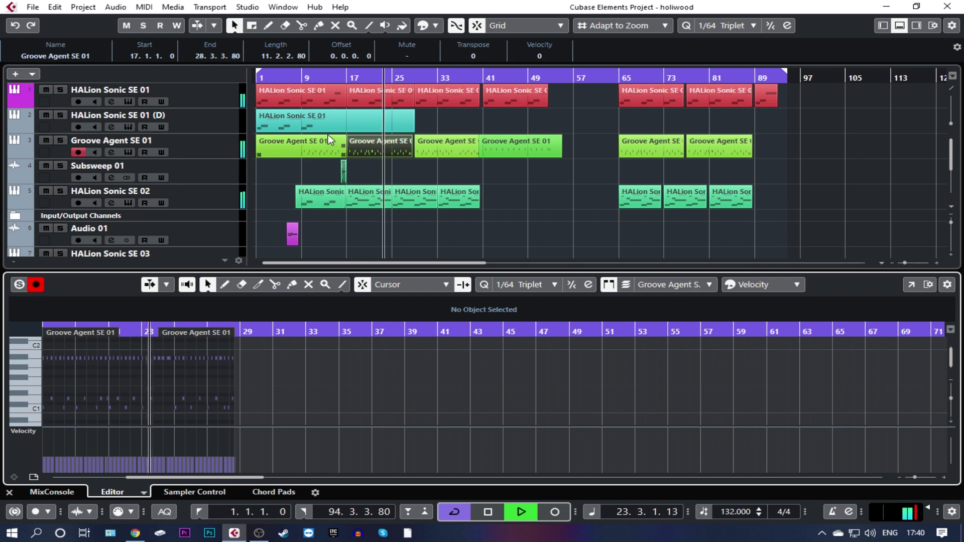
pyautogui.click(321, 123)
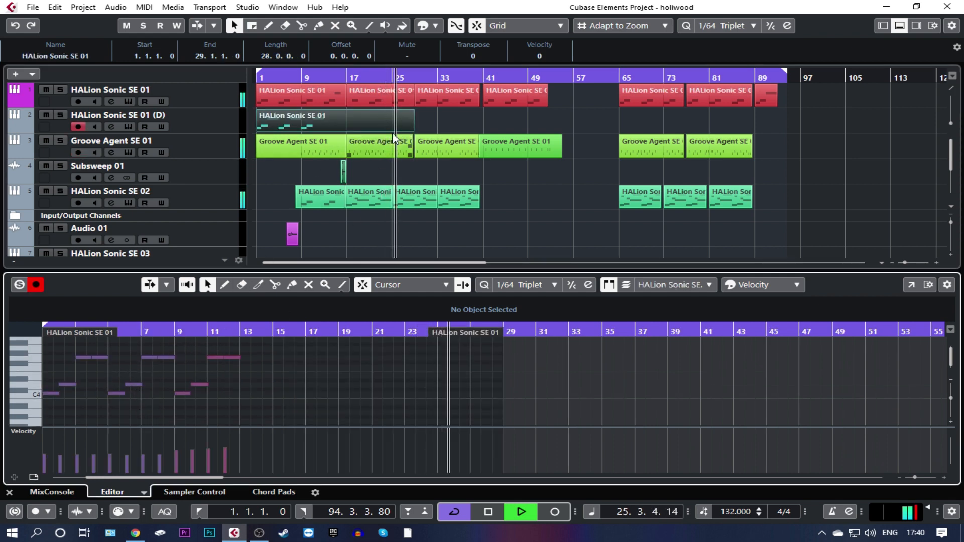
pyautogui.click(425, 92)
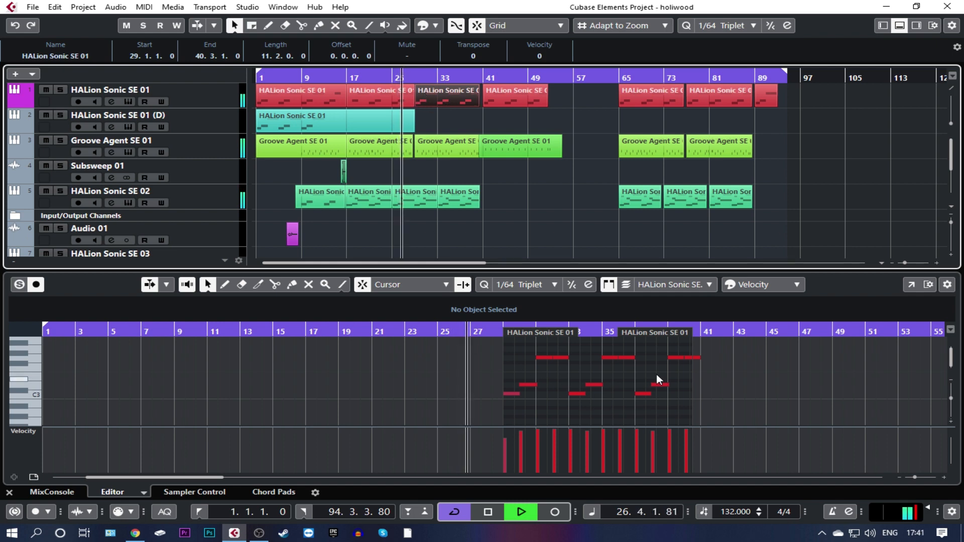
pyautogui.click(461, 146)
pyautogui.scroll(-1, 484, 193)
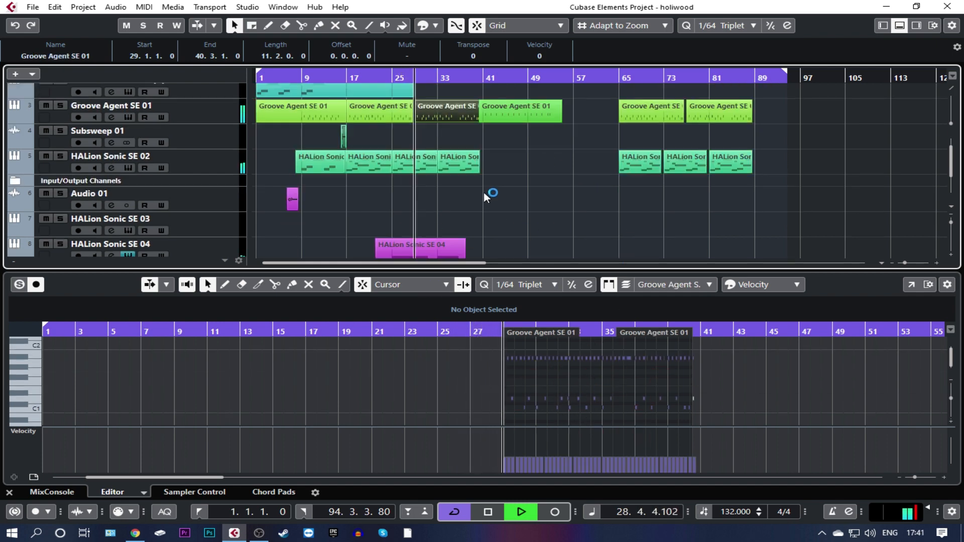
pyautogui.scroll(-1, 482, 191)
pyautogui.click(441, 212)
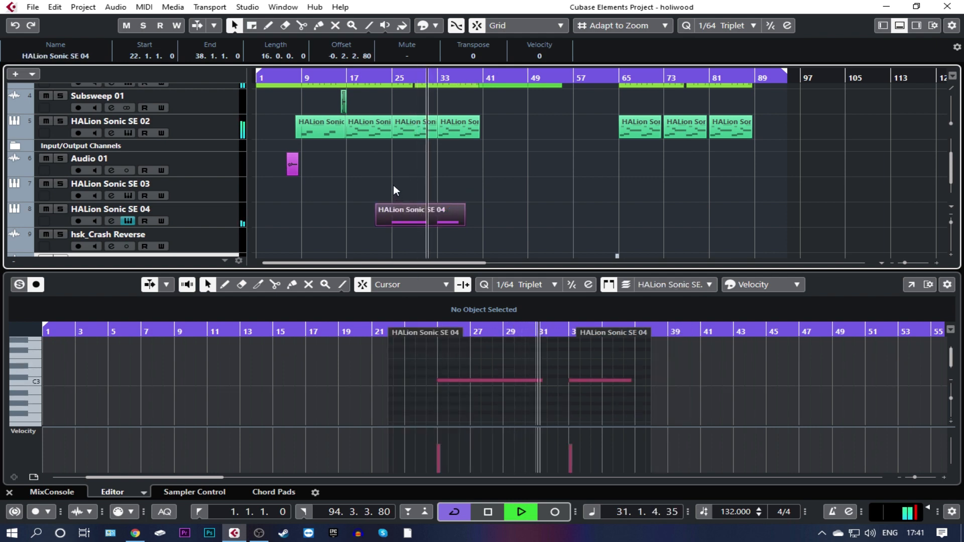
pyautogui.scroll(3, 393, 185)
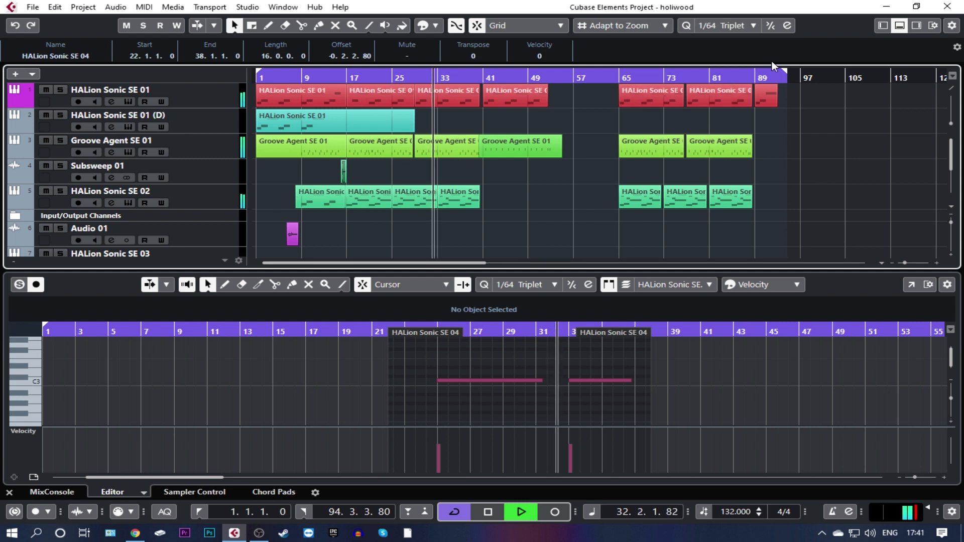
pyautogui.click(900, 25)
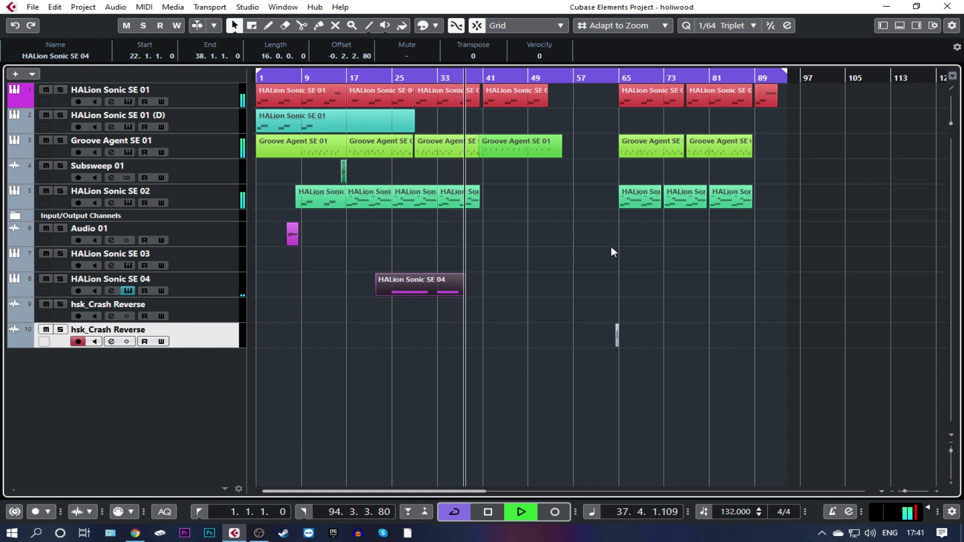
pyautogui.press('space')
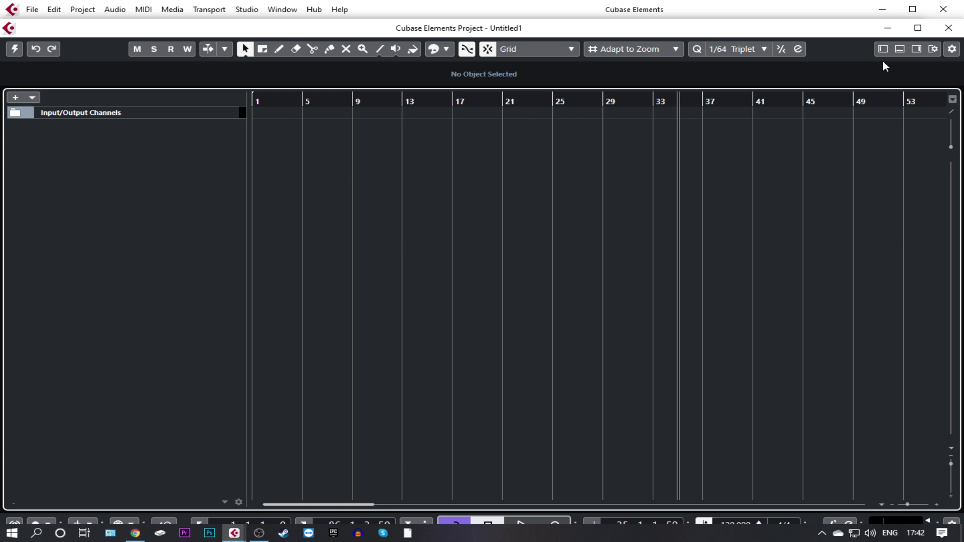
# Show the lower, right and left zones of the empty project window, and hide all three again.
pyautogui.click(899, 48)
pyautogui.click(917, 49)
pyautogui.click(882, 49)
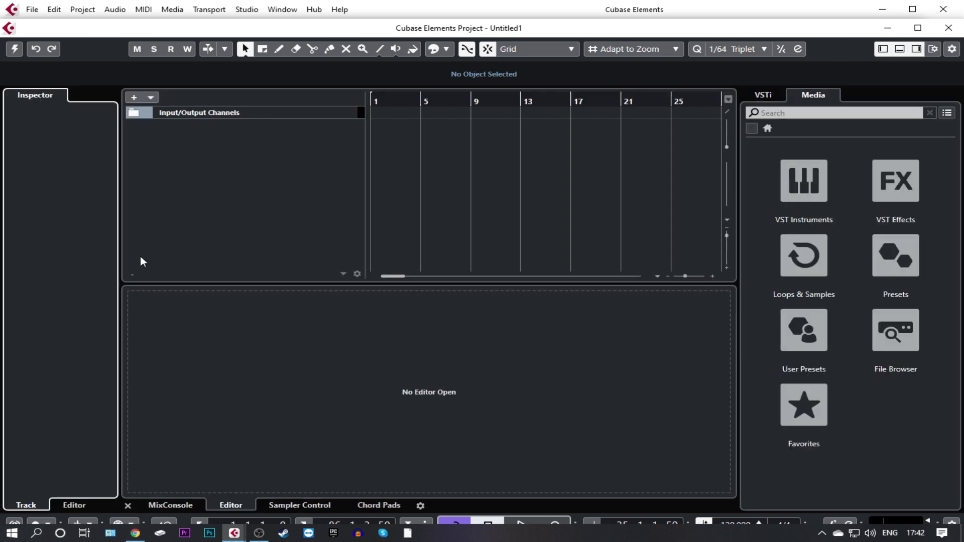
pyautogui.click(883, 49)
pyautogui.click(899, 49)
pyautogui.click(916, 49)
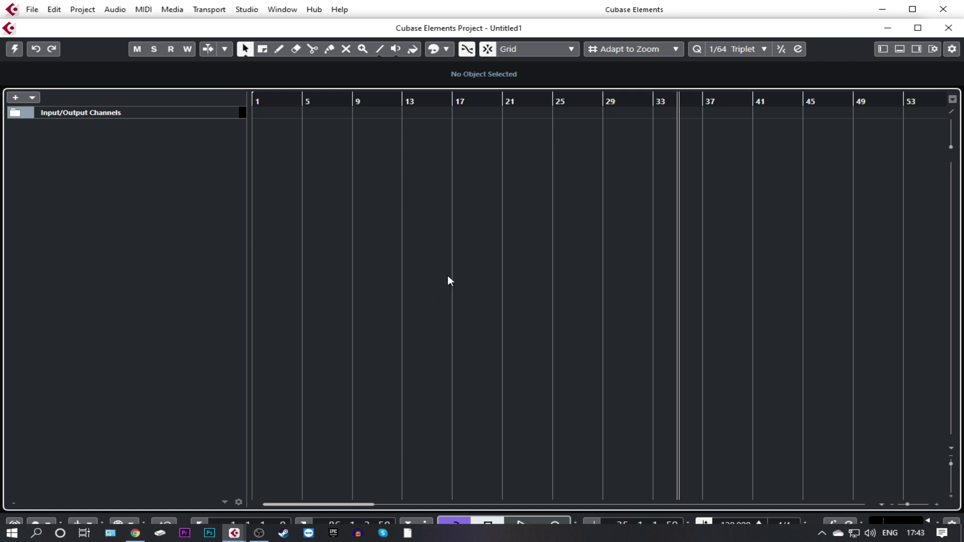
# Choose the Generic Low Latency ASIO Driver for the VST Audio System in Studio Setup.
pyautogui.click(248, 11)
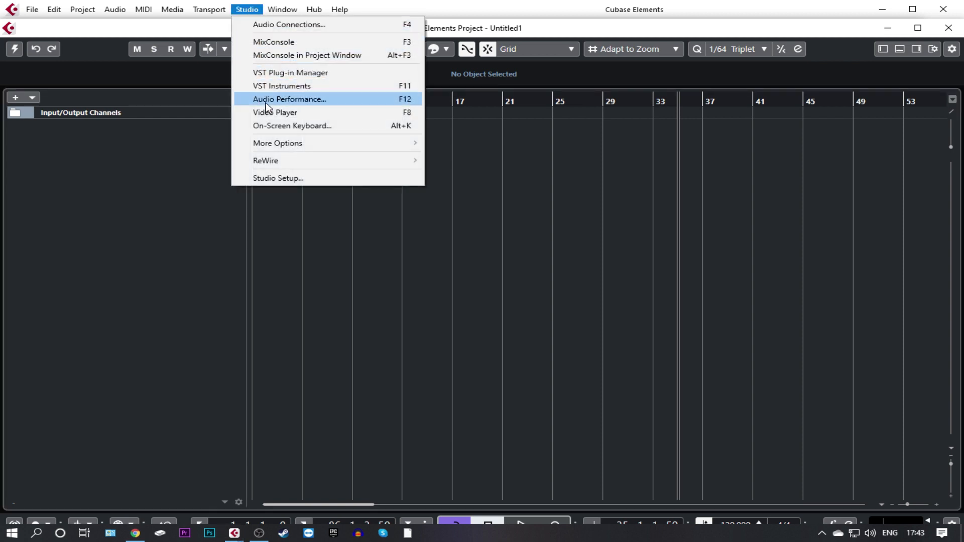
pyautogui.click(277, 178)
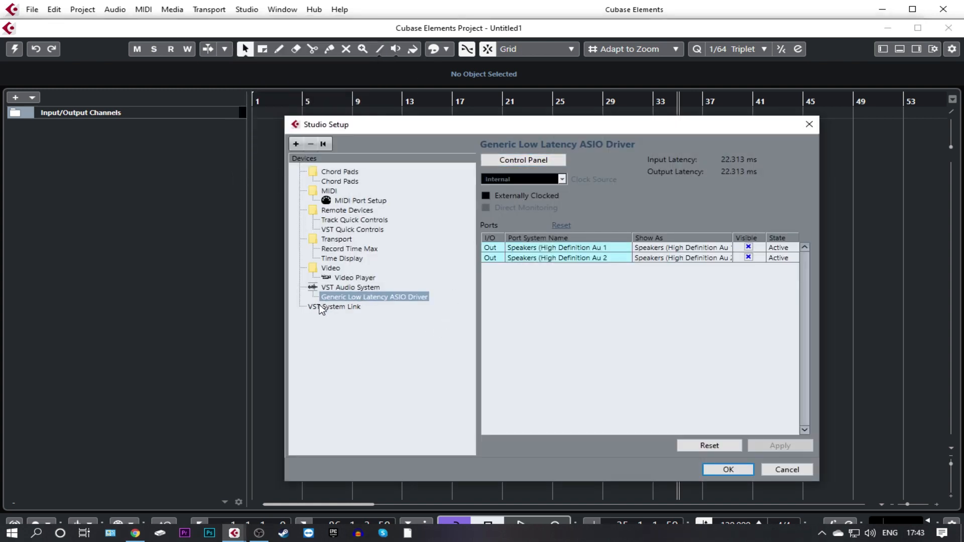
pyautogui.click(374, 287)
pyautogui.click(593, 159)
pyautogui.click(565, 190)
# Review the ASIO driver's buffer size and output port settings, and accept them together with the Studio Setup.
pyautogui.click(374, 297)
pyautogui.click(532, 160)
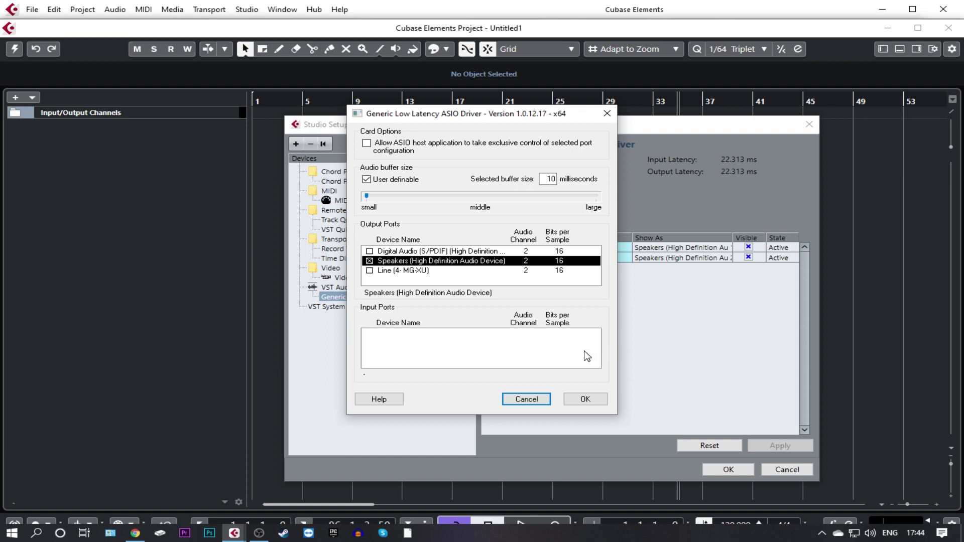
pyautogui.click(584, 400)
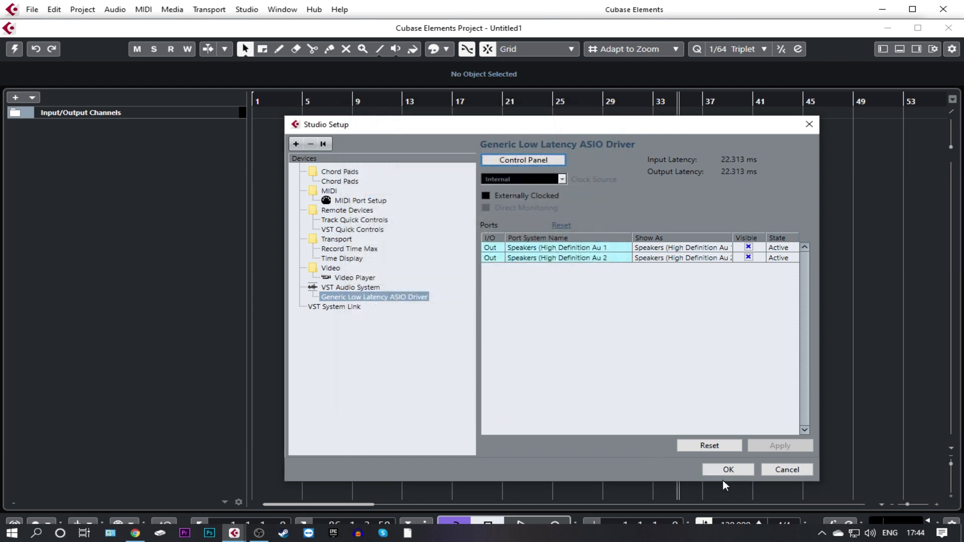
pyautogui.click(728, 469)
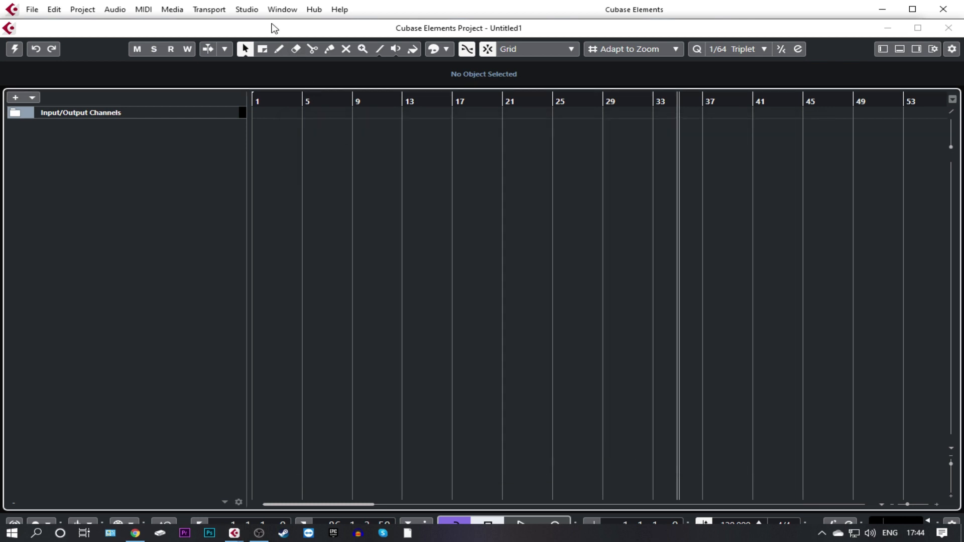
# Assign Speakers (High Definition Au 1) to the Stereo Out left channel and Speakers (High Definition Au 2) to the right in Audio Connections.
pyautogui.click(245, 9)
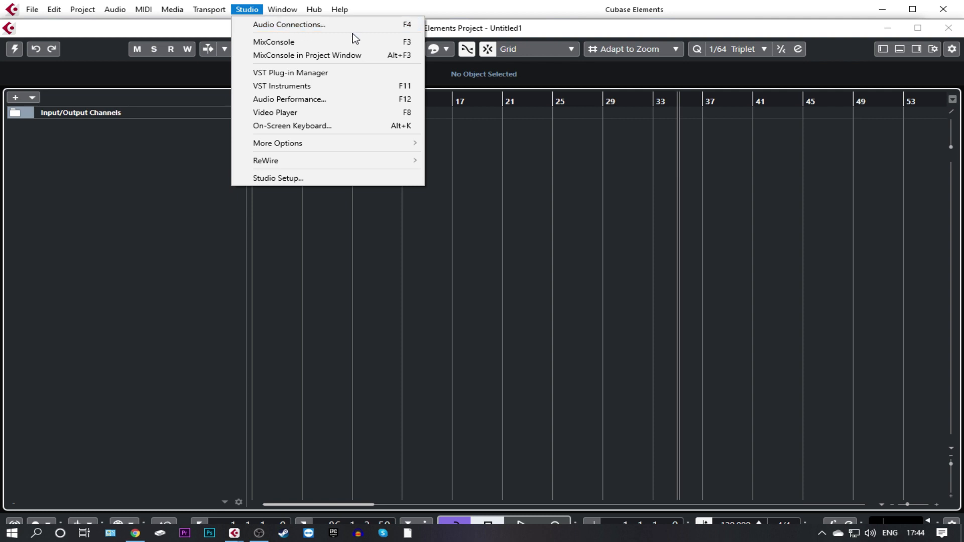
pyautogui.click(191, 333)
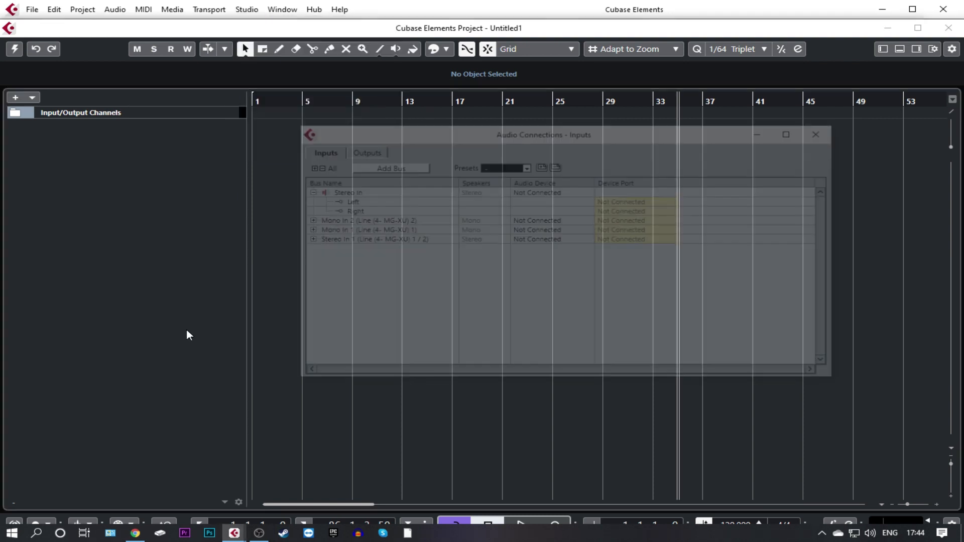
pyautogui.click(364, 150)
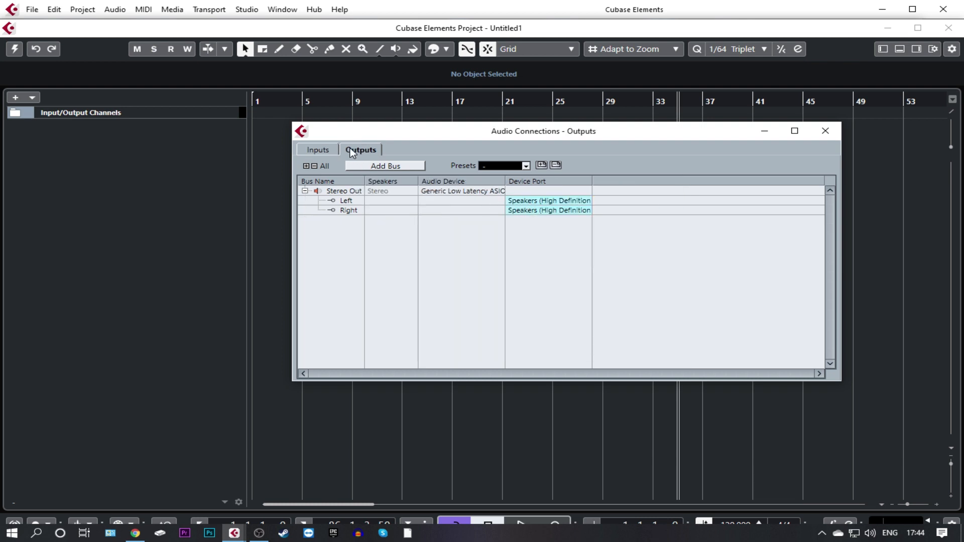
pyautogui.click(510, 202)
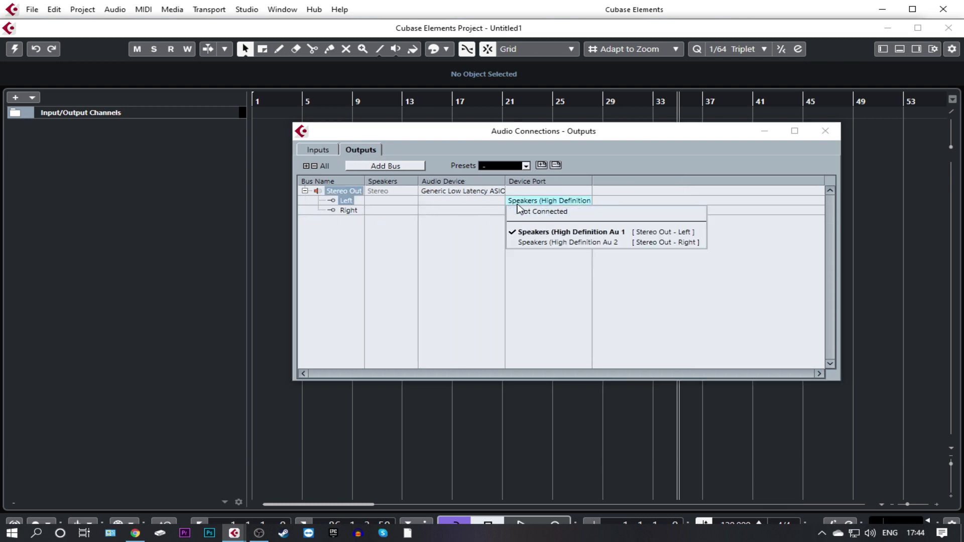
pyautogui.click(531, 232)
pyautogui.click(534, 209)
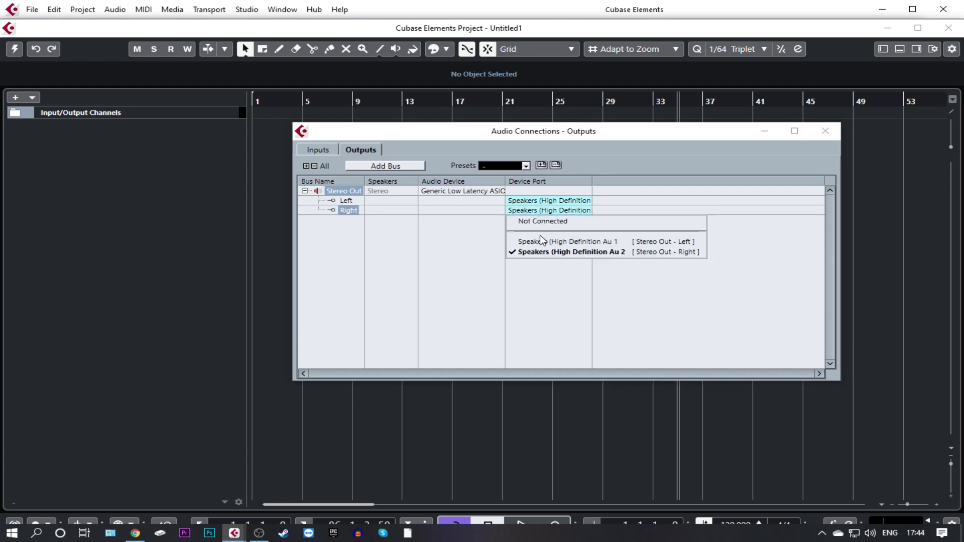
pyautogui.click(618, 253)
pyautogui.click(565, 202)
pyautogui.click(566, 233)
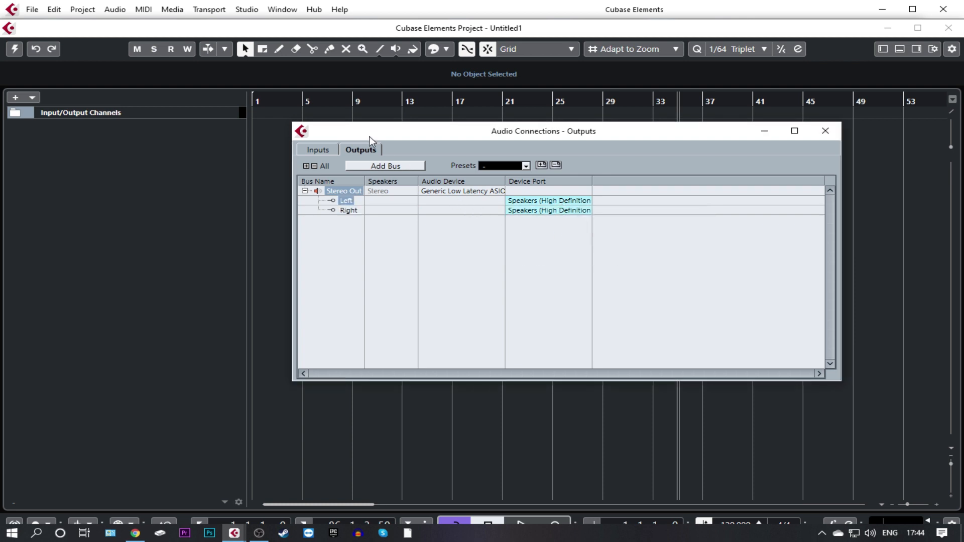
# Check the available device ports for the stereo and mono input buses, and close Audio Connections.
pyautogui.click(317, 149)
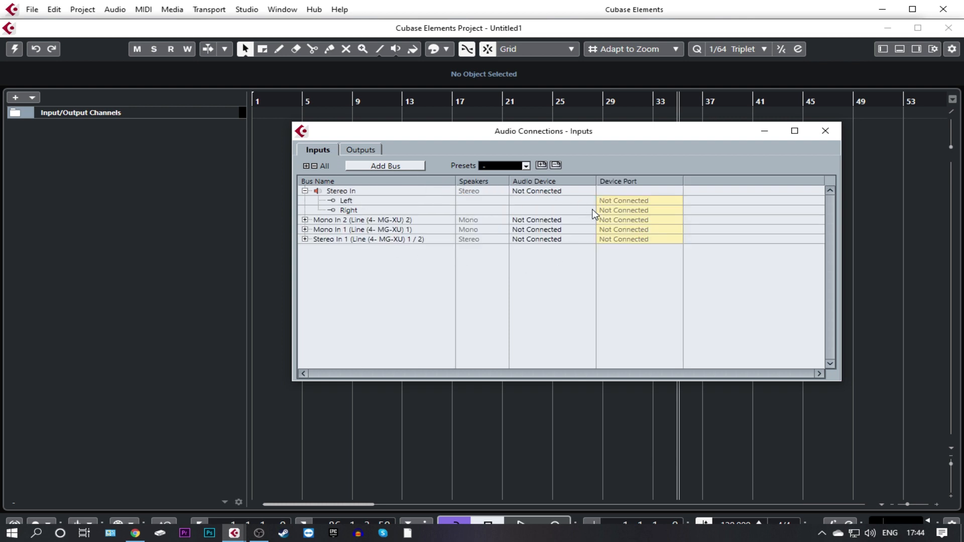
pyautogui.click(619, 221)
pyautogui.click(624, 231)
pyautogui.click(621, 221)
pyautogui.click(623, 240)
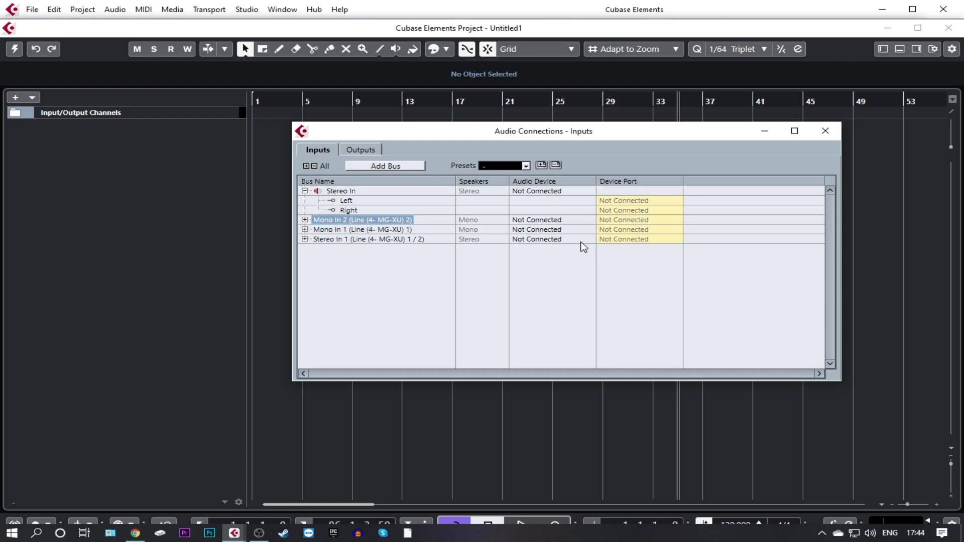
pyautogui.click(607, 229)
pyautogui.click(607, 238)
pyautogui.click(608, 192)
pyautogui.click(612, 203)
pyautogui.click(614, 210)
pyautogui.click(621, 224)
pyautogui.click(823, 132)
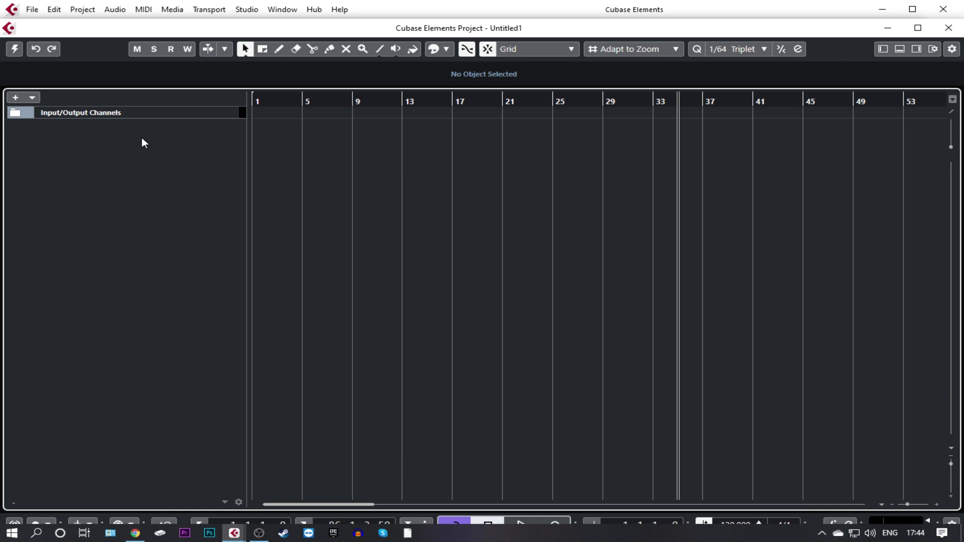
pyautogui.rightClick(135, 157)
pyautogui.rightClick(65, 160)
pyautogui.click(367, 284)
# Display the media, inspector and editor zones of the project window, and hide each of them again.
pyautogui.click(916, 49)
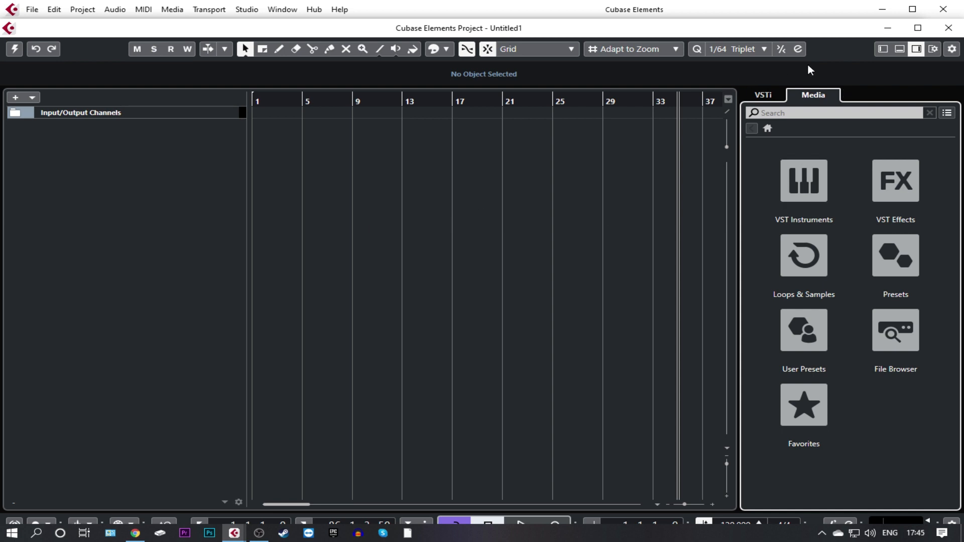
pyautogui.click(882, 49)
pyautogui.click(899, 49)
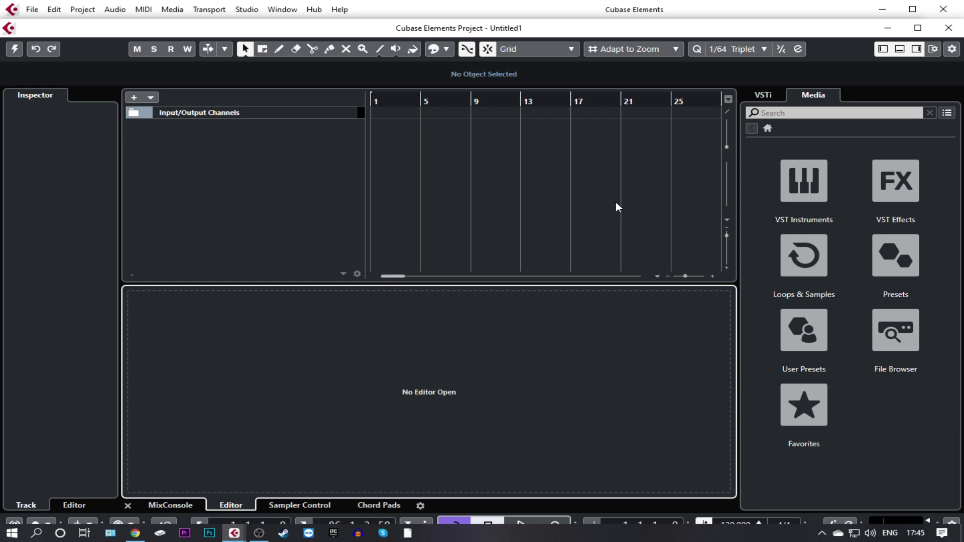
pyautogui.click(882, 50)
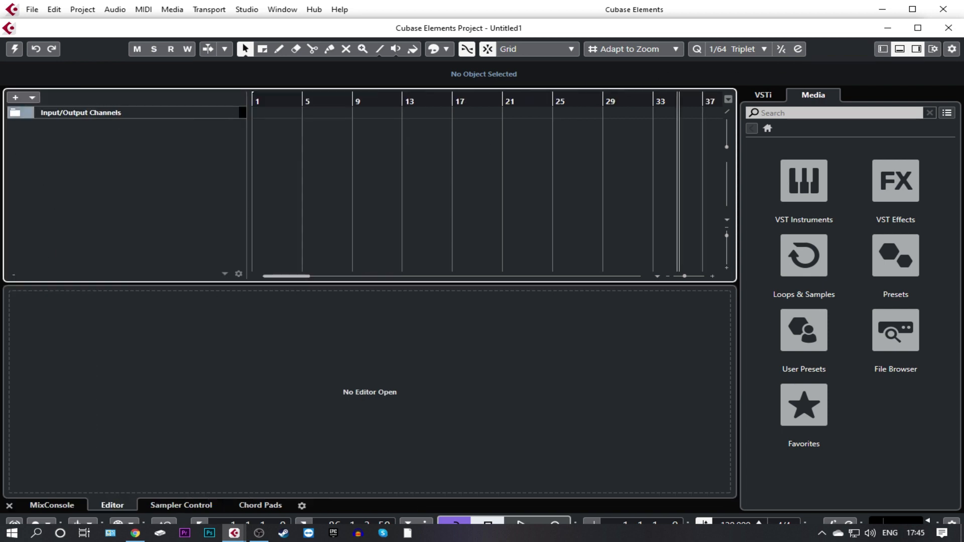
pyautogui.click(914, 52)
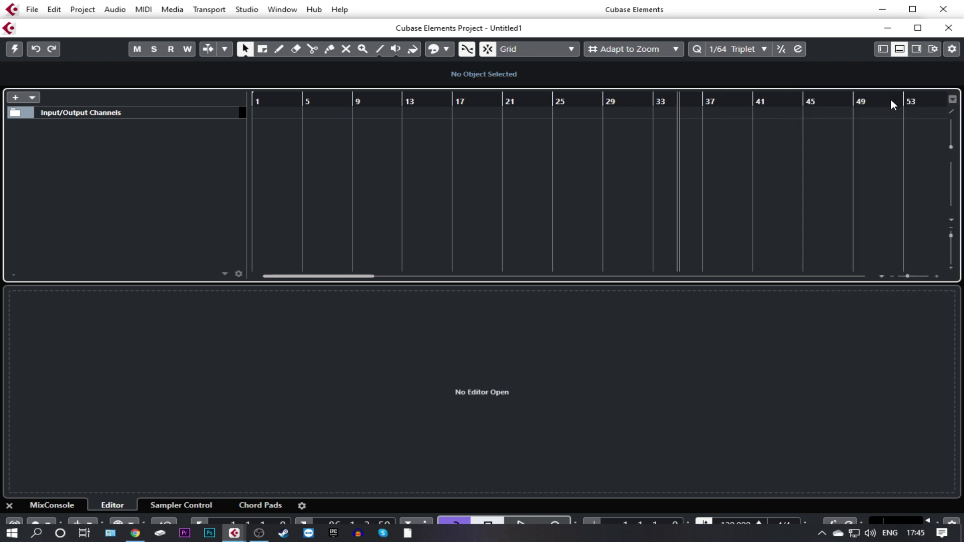
pyautogui.click(899, 52)
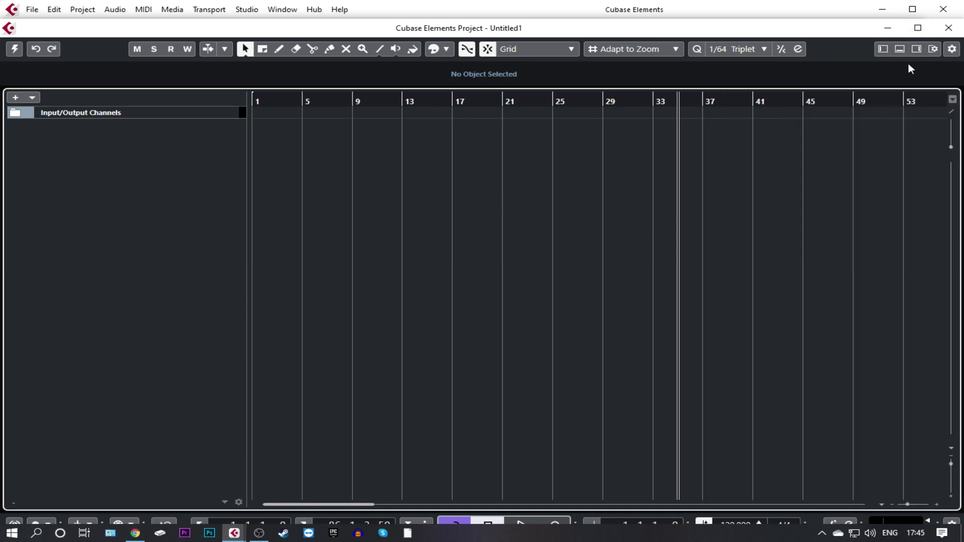
# Show the left, lower and right zones together in the project window.
pyautogui.click(885, 49)
pyautogui.click(899, 49)
pyautogui.click(916, 50)
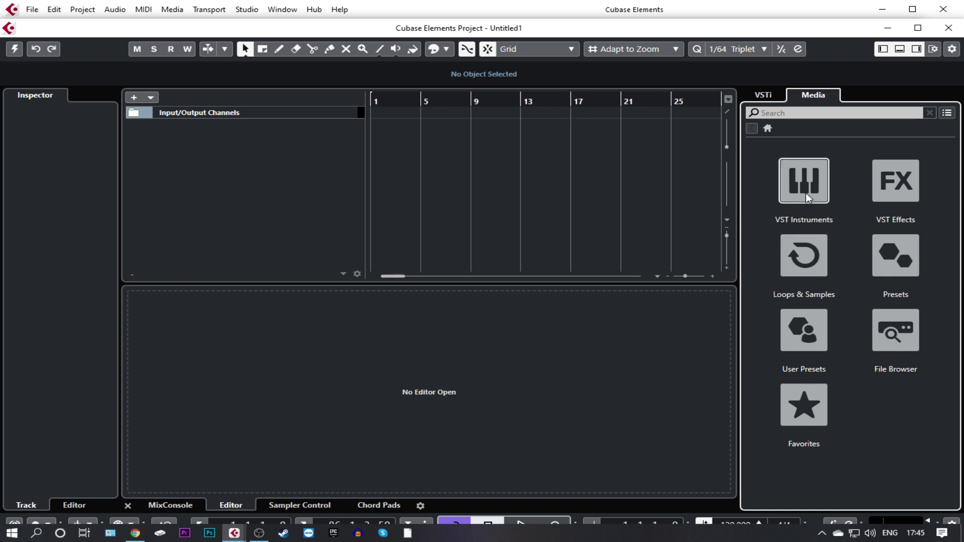
# Add a HALion Sonic SE instrument track from the VST Instruments media and reposition its plug-in window.
pyautogui.click(820, 223)
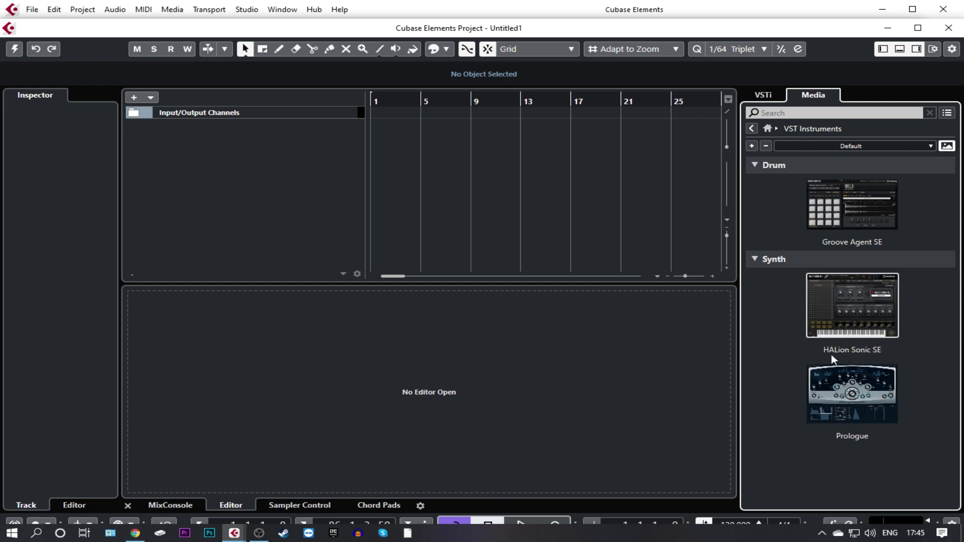
pyautogui.moveTo(856, 305); pyautogui.dragTo(159, 140)
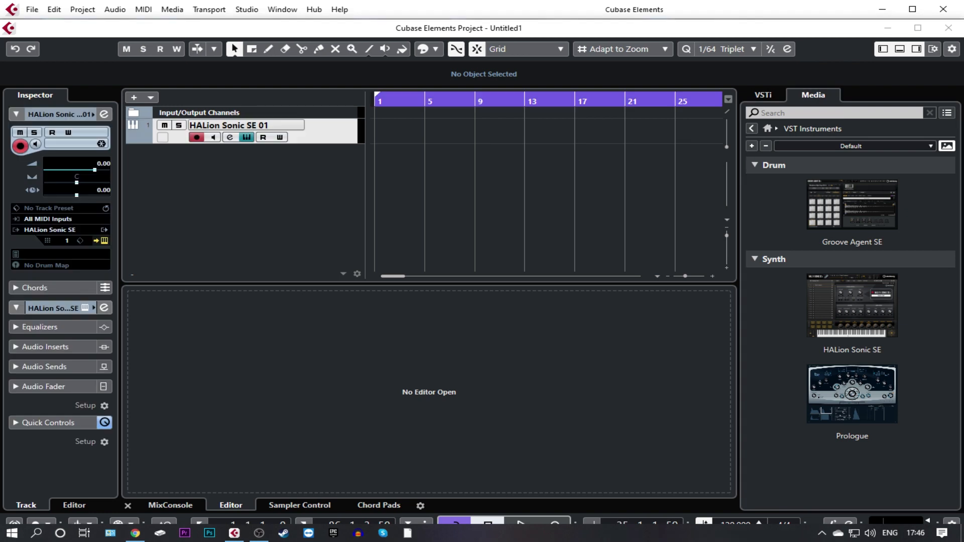
pyautogui.moveTo(0, 103); pyautogui.dragTo(478, 34)
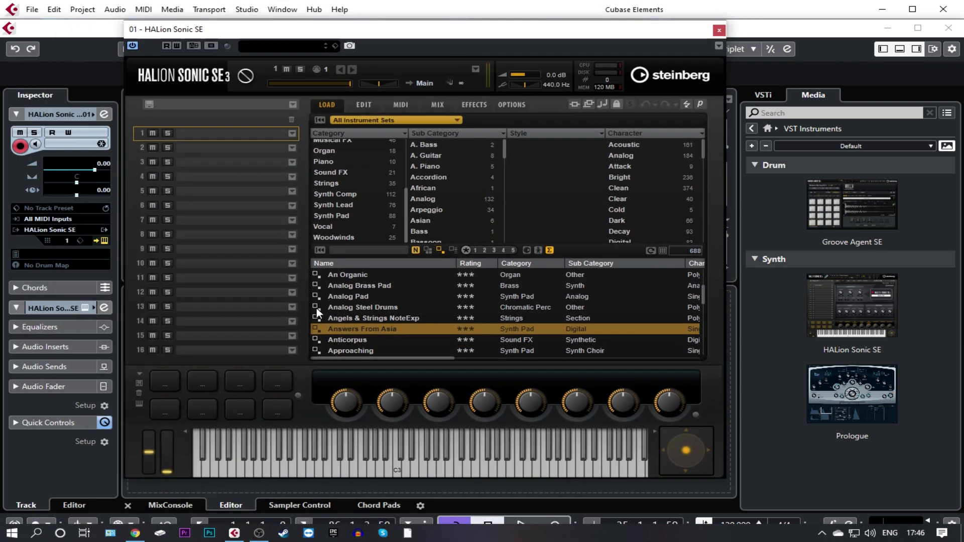
pyautogui.moveTo(424, 37); pyautogui.dragTo(456, 47)
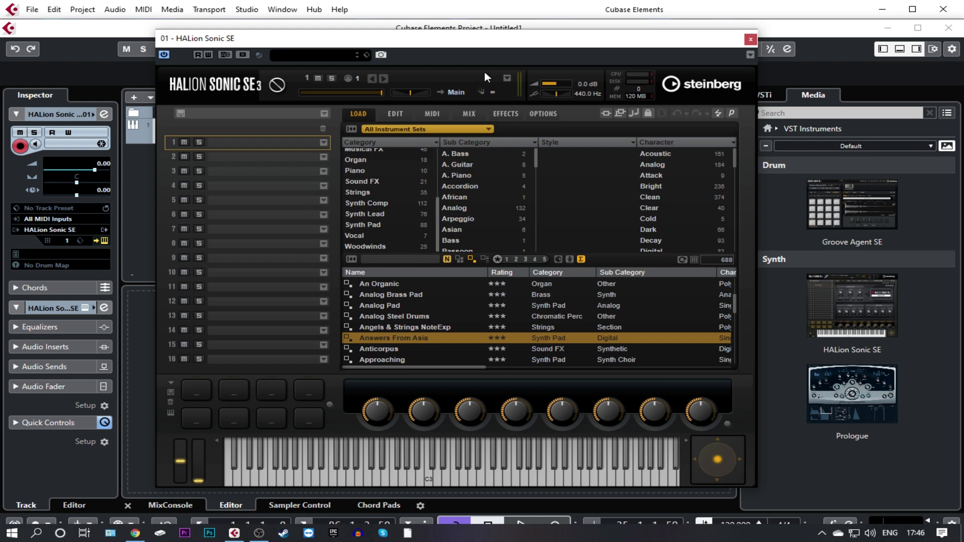
# Reposition the HALion Sonic SE window and load the [GM 036] Fretless Bass preset from the Bass category's E. Bass sub category.
pyautogui.moveTo(482, 47)
pyautogui.mouseDown()
pyautogui.moveTo(304, 48)
pyautogui.moveTo(485, 42)
pyautogui.moveTo(475, 35)
pyautogui.mouseUp()
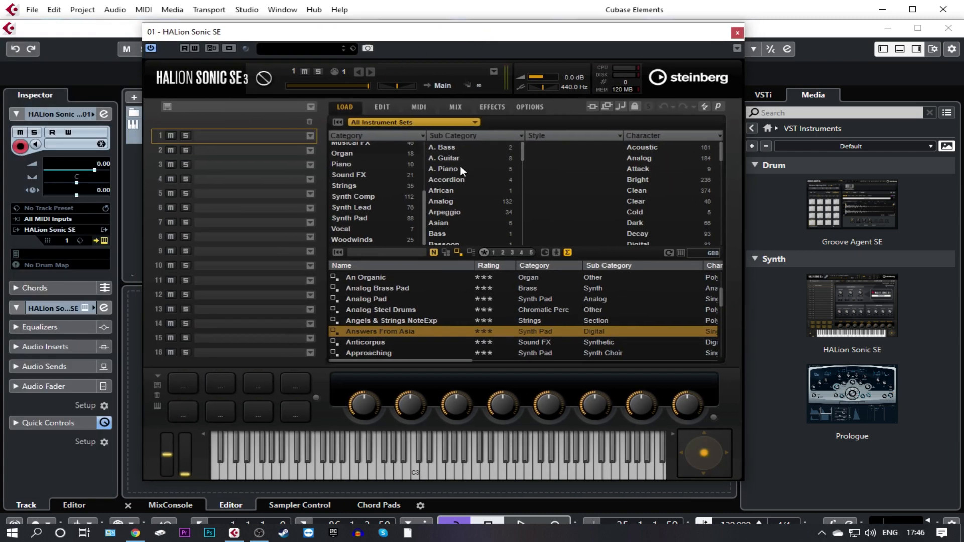
pyautogui.moveTo(466, 32); pyautogui.dragTo(439, 60)
pyautogui.moveTo(399, 257); pyautogui.dragTo(394, 206)
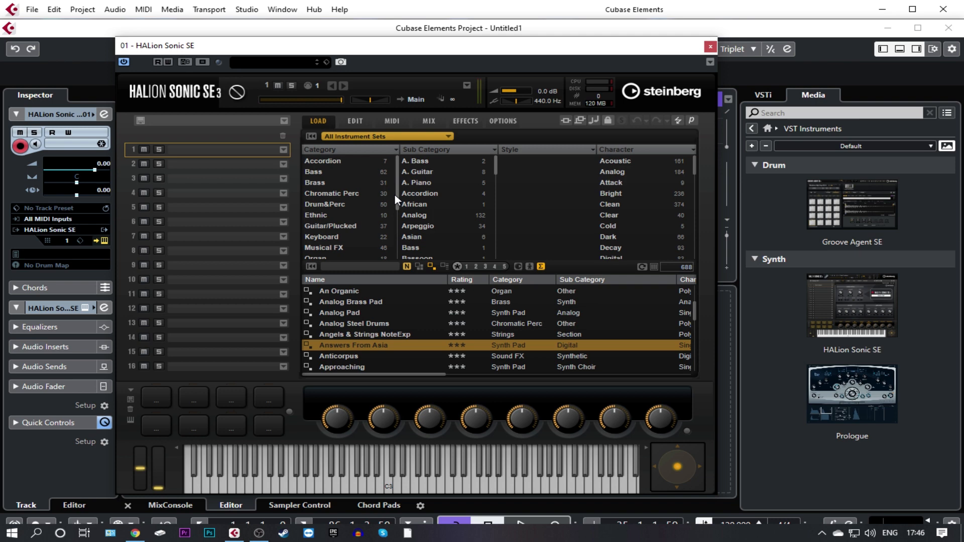
pyautogui.click(320, 173)
pyautogui.click(456, 173)
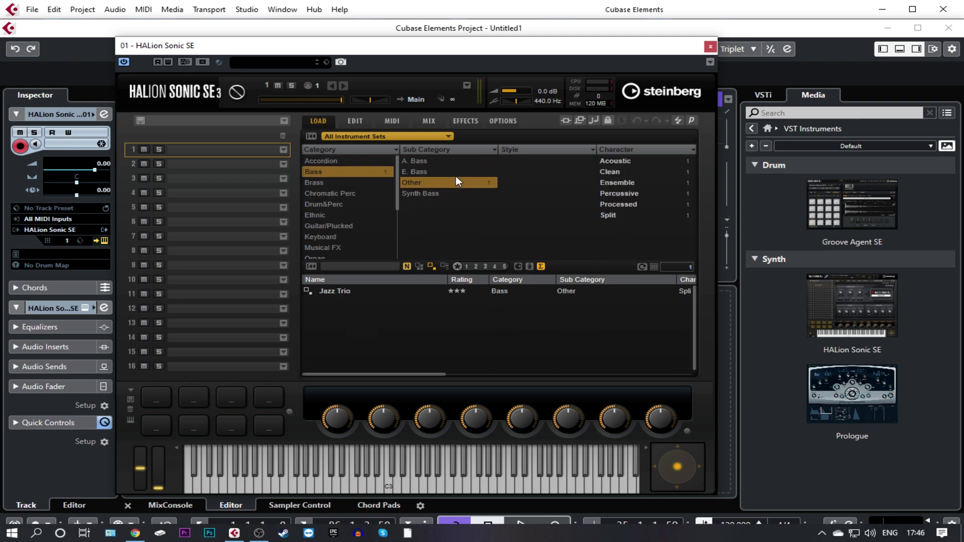
pyautogui.doubleClick(397, 313)
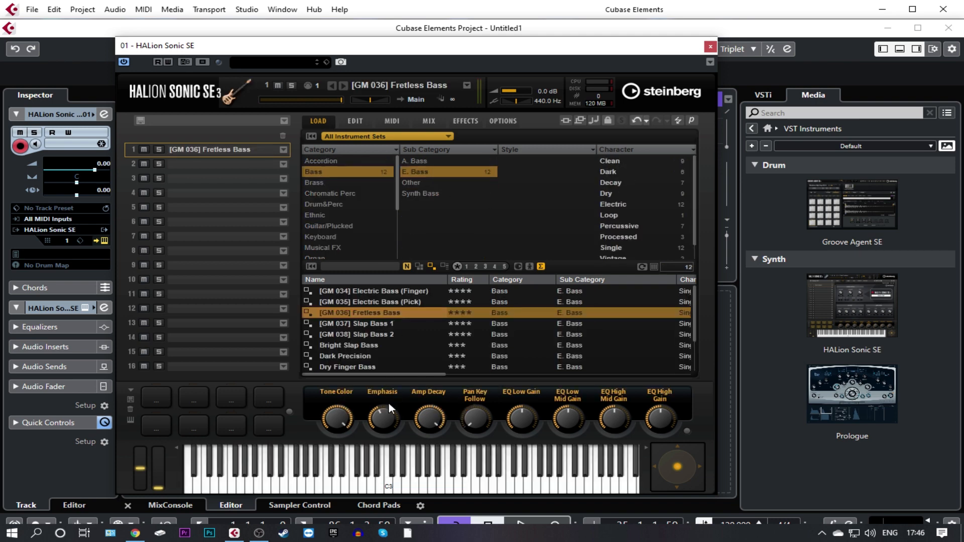
# Play the fretless bass with the On-Screen Keyboard, and hide that keyboard again.
pyautogui.hotkey('alt', 'k')
pyautogui.press('q')
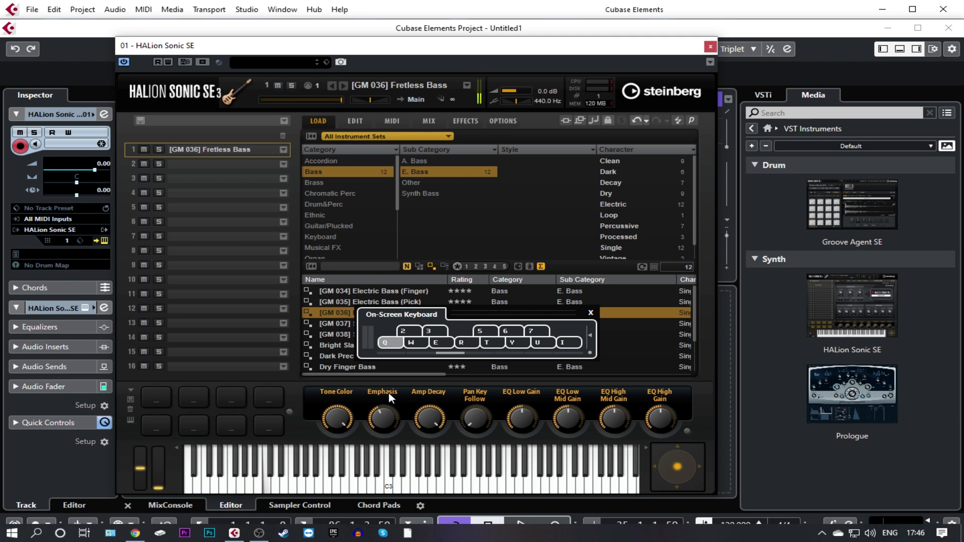
pyautogui.moveTo(467, 318); pyautogui.dragTo(265, 443)
pyautogui.press('e')
pyautogui.hotkey('alt', 'k')
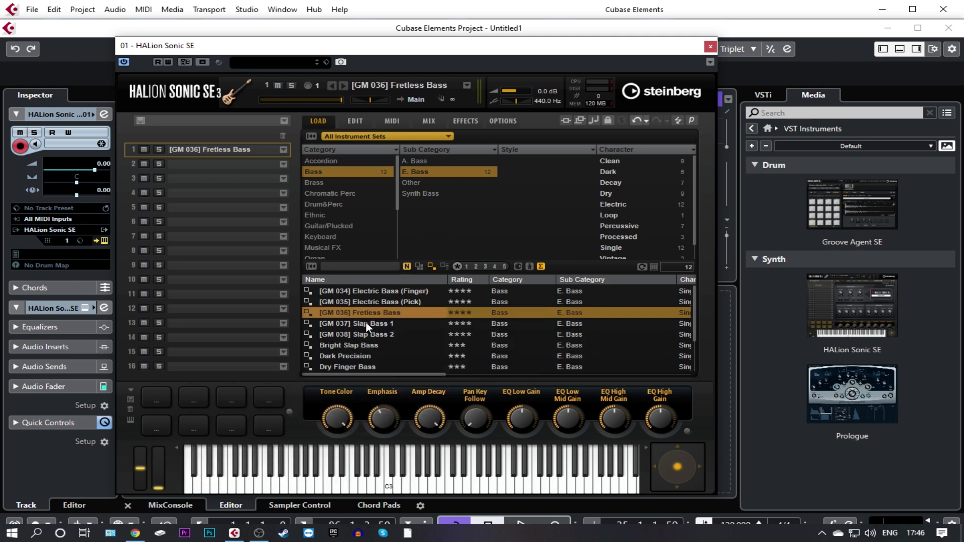
# Audition the [GM 038] Slap Bass 2, Bright Slap Bass and Dark Precision presets, and load Clean Combo Organ from the Organ category.
pyautogui.doubleClick(365, 337)
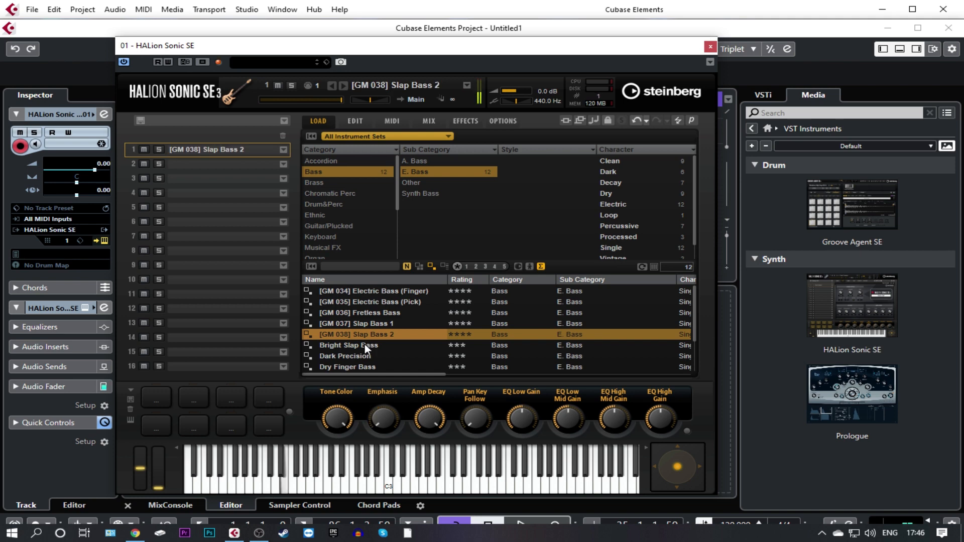
pyautogui.doubleClick(365, 348)
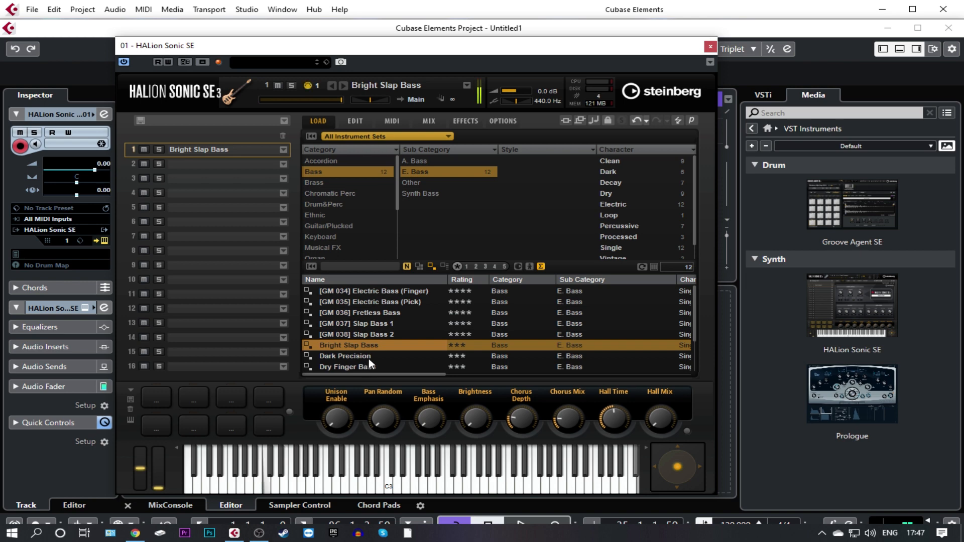
pyautogui.doubleClick(369, 357)
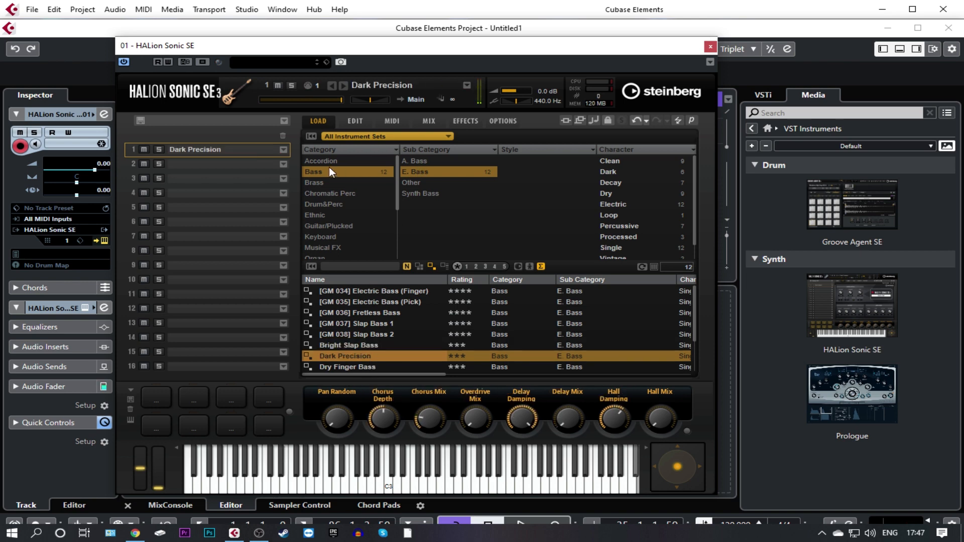
pyautogui.moveTo(397, 196); pyautogui.dragTo(394, 216)
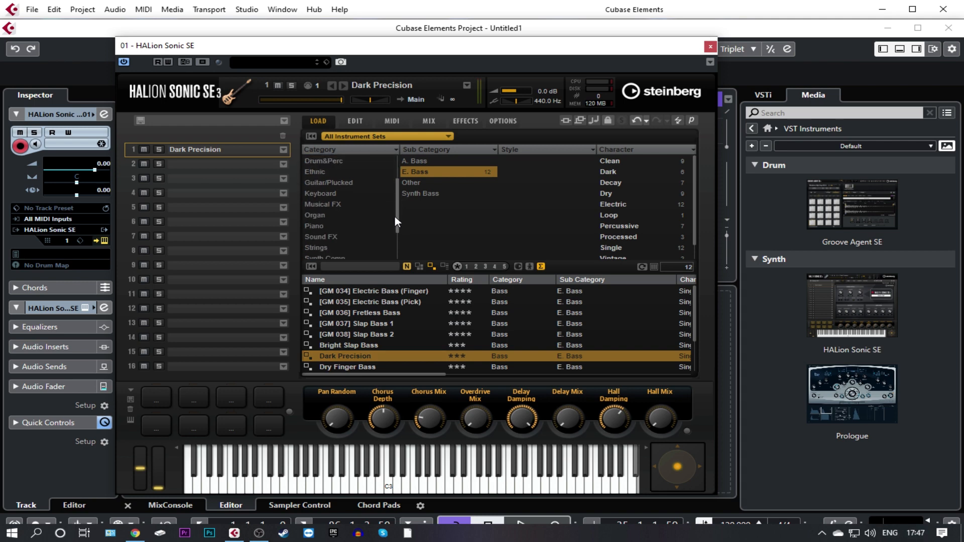
pyautogui.click(317, 216)
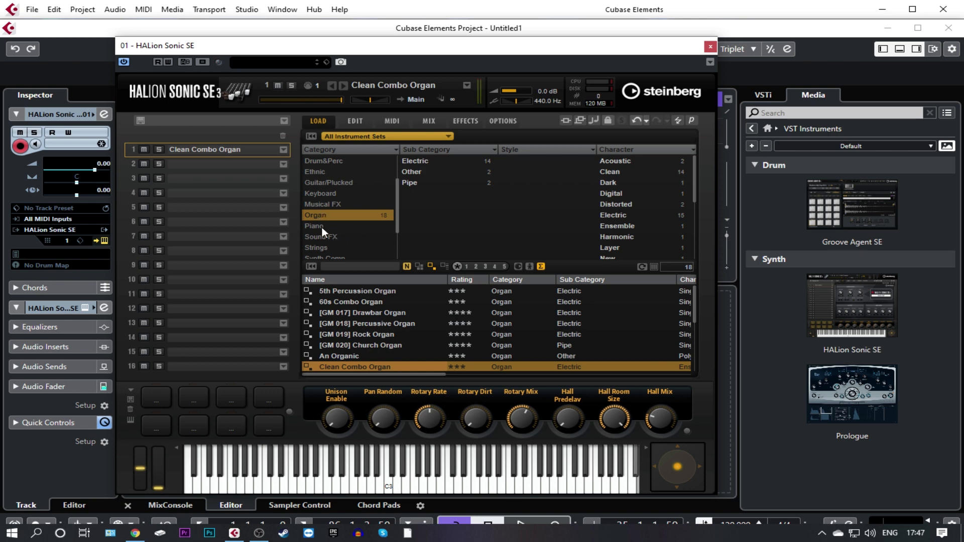
# Audition Bright Acoustic Piano, Honky-Tonk Piano, Hard Grand Piano, Piano & Strings Layer and Tack Piano from the Piano category.
pyautogui.click(321, 227)
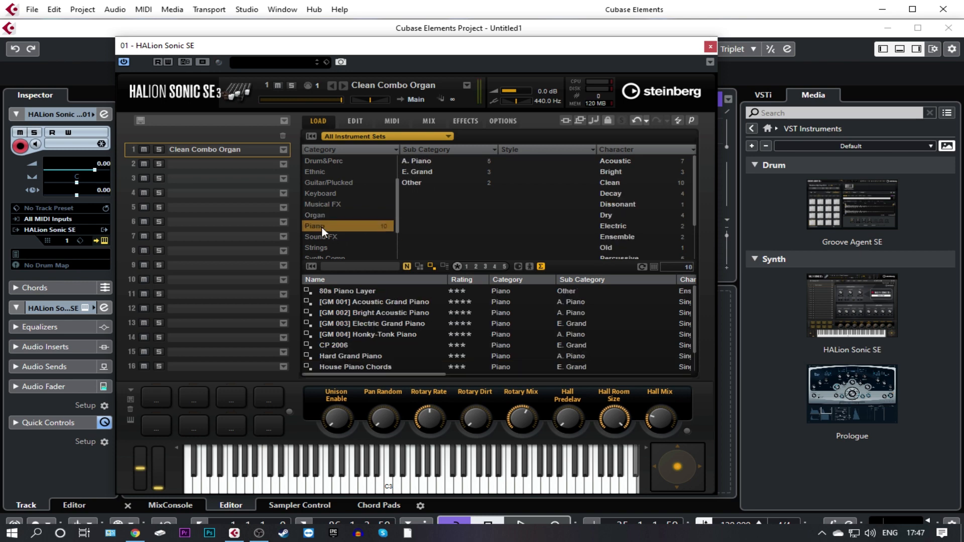
pyautogui.click(366, 314)
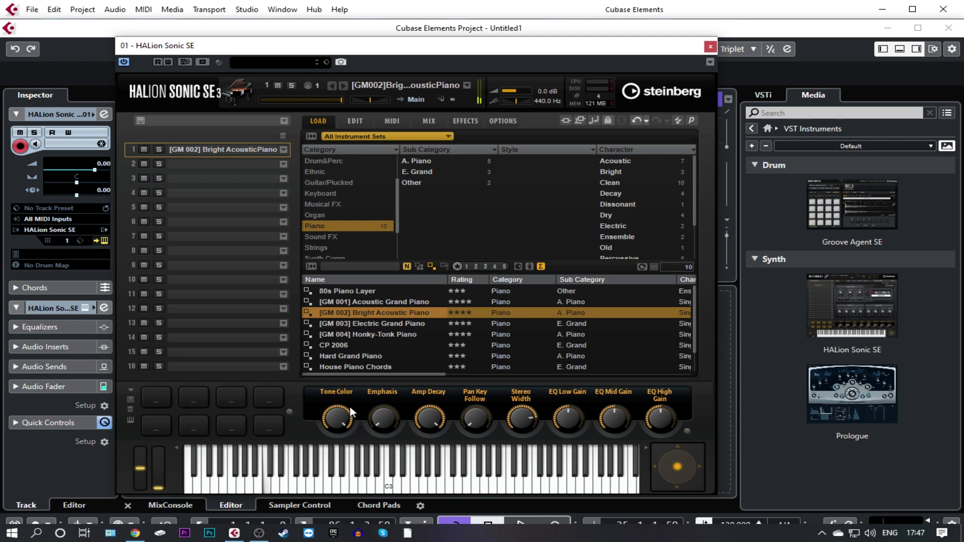
pyautogui.click(368, 333)
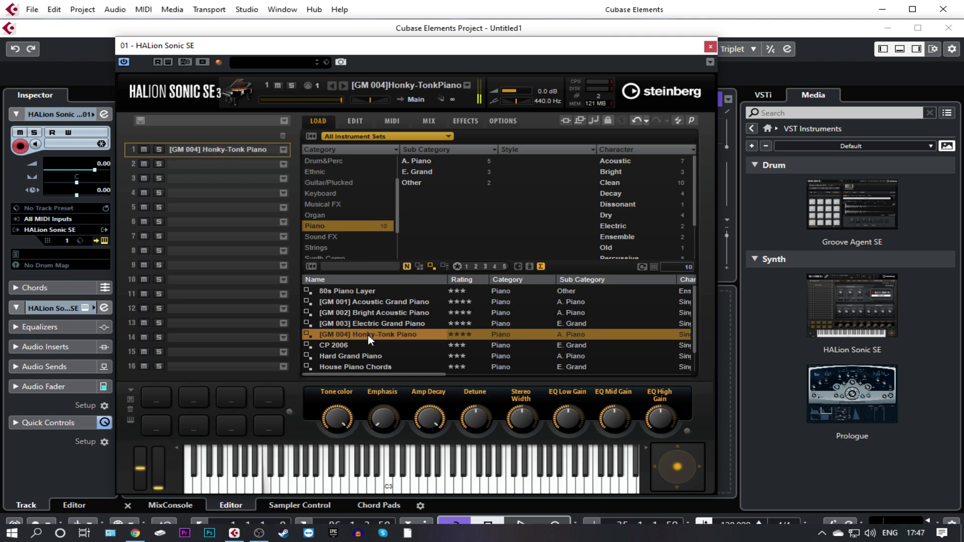
pyautogui.click(353, 357)
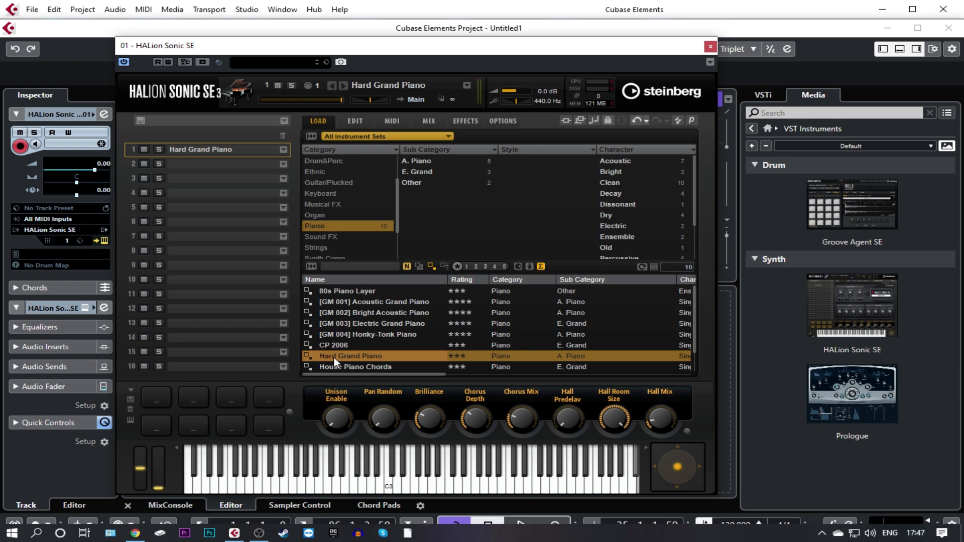
pyautogui.scroll(-1, 344, 350)
pyautogui.click(354, 353)
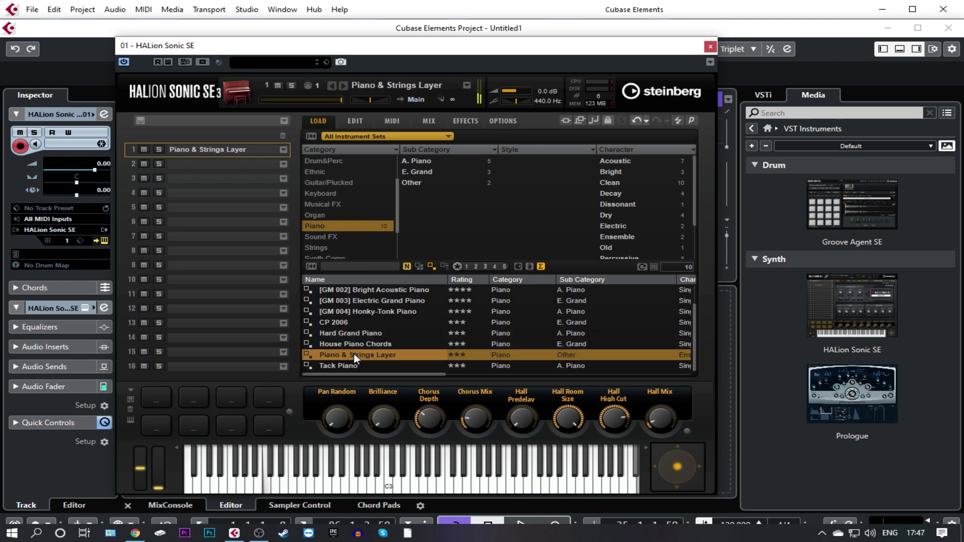
pyautogui.click(359, 365)
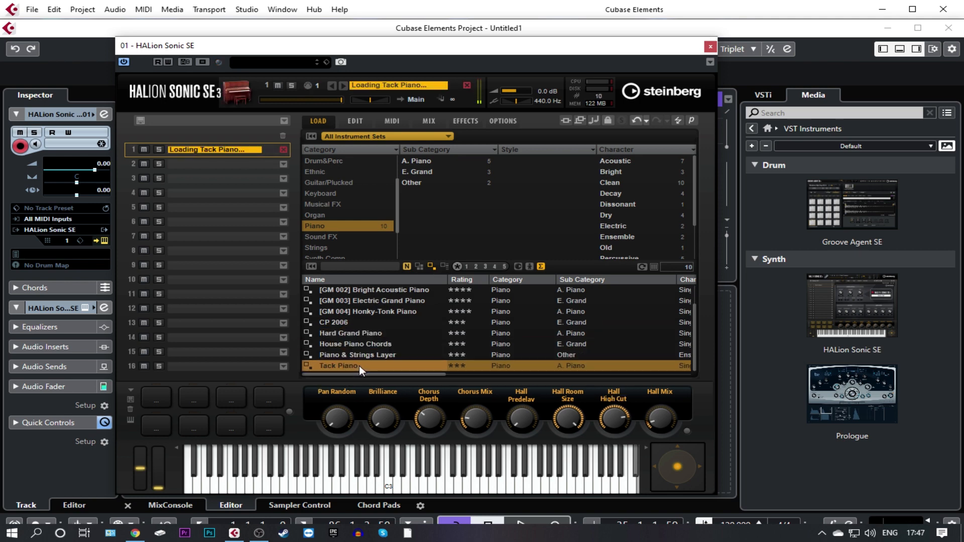
# Load the Soft Obi preset from the Synth Pad category, and filter the presets by Strings and the Section sub category.
pyautogui.click(360, 311)
pyautogui.scroll(2, 360, 307)
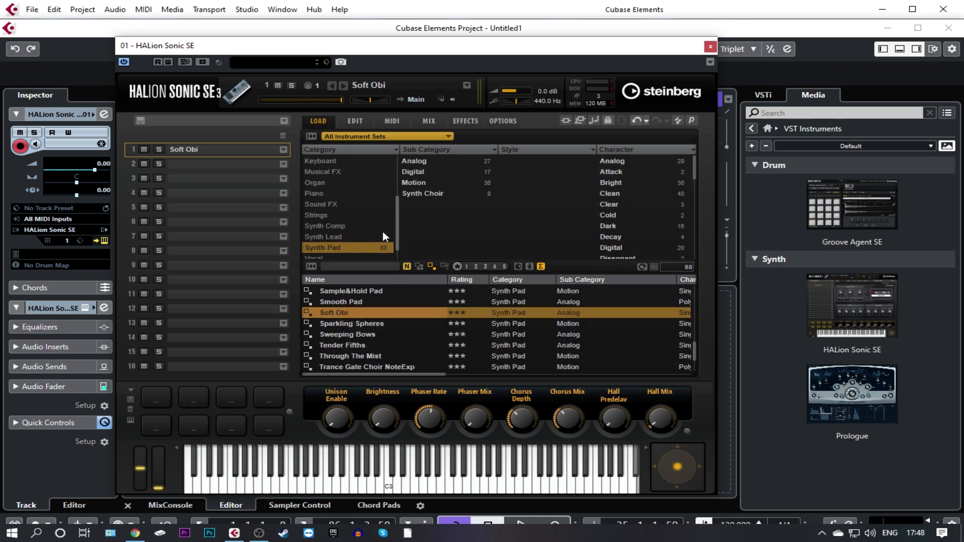
pyautogui.moveTo(399, 243)
pyautogui.mouseDown()
pyautogui.moveTo(395, 226)
pyautogui.moveTo(398, 237)
pyautogui.mouseUp()
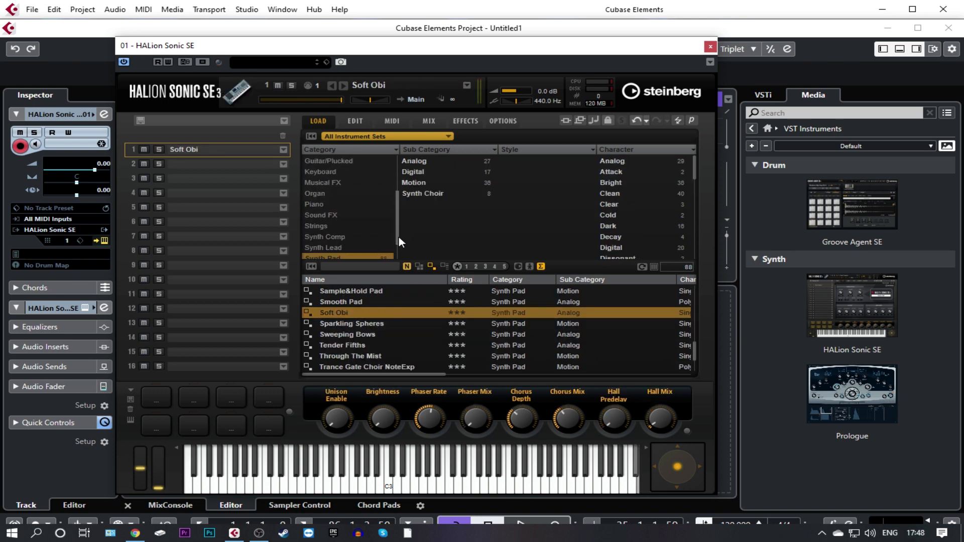
pyautogui.click(318, 225)
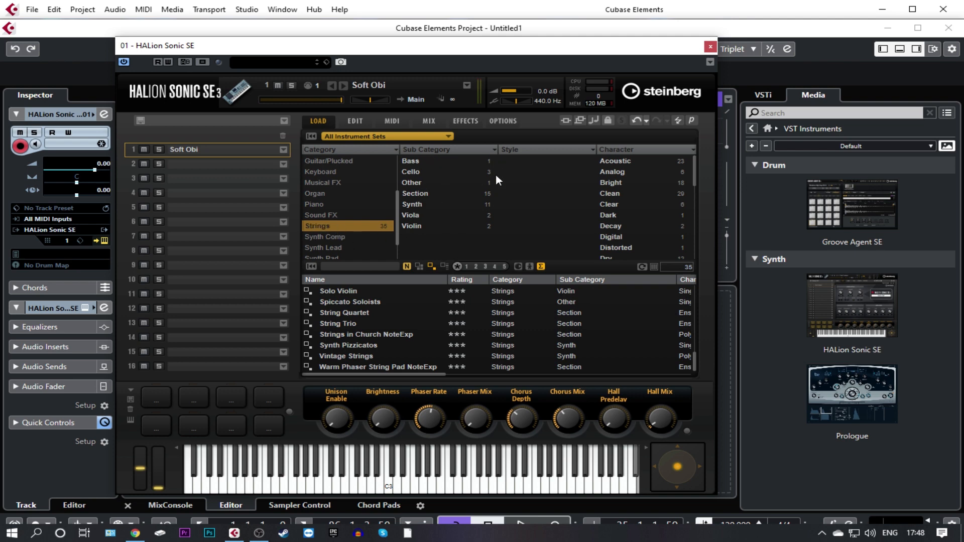
pyautogui.click(490, 194)
pyautogui.click(470, 162)
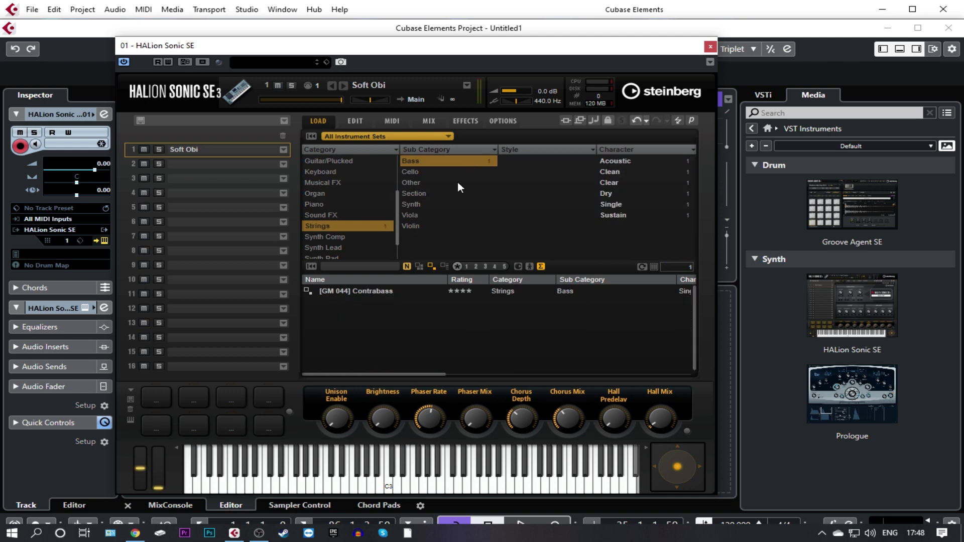
pyautogui.click(430, 195)
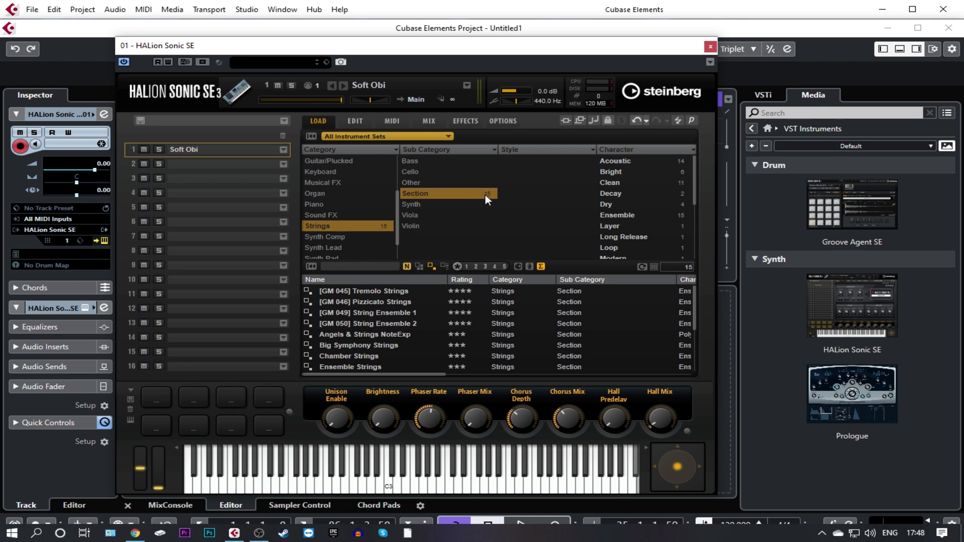
# Audition the Pizzicato Strings, Chamber Strings and Tremolo Strings presets, and load [GM 124] Bird Tweet from the Sound FX category.
pyautogui.scroll(-3, 350, 364)
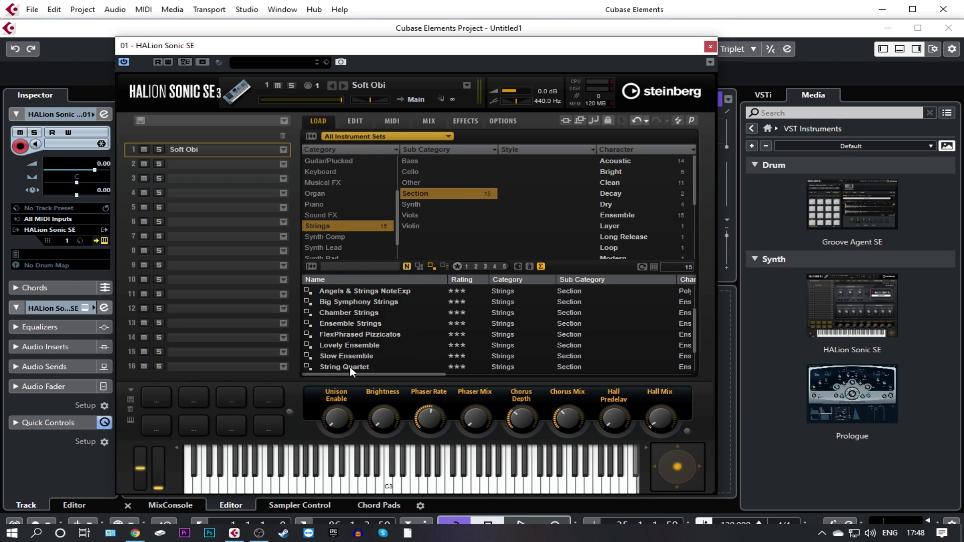
pyautogui.scroll(1, 348, 372)
pyautogui.scroll(2, 357, 362)
pyautogui.doubleClick(372, 302)
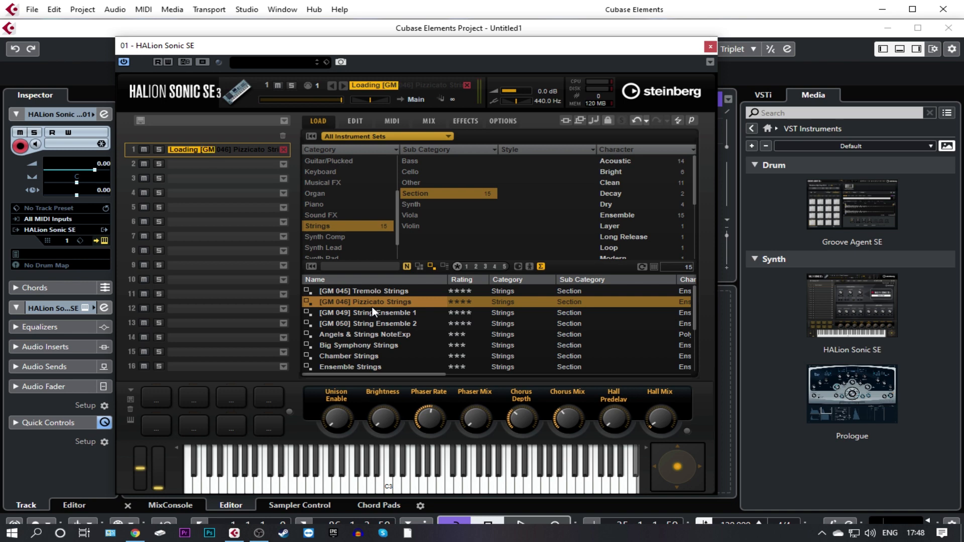
pyautogui.doubleClick(359, 355)
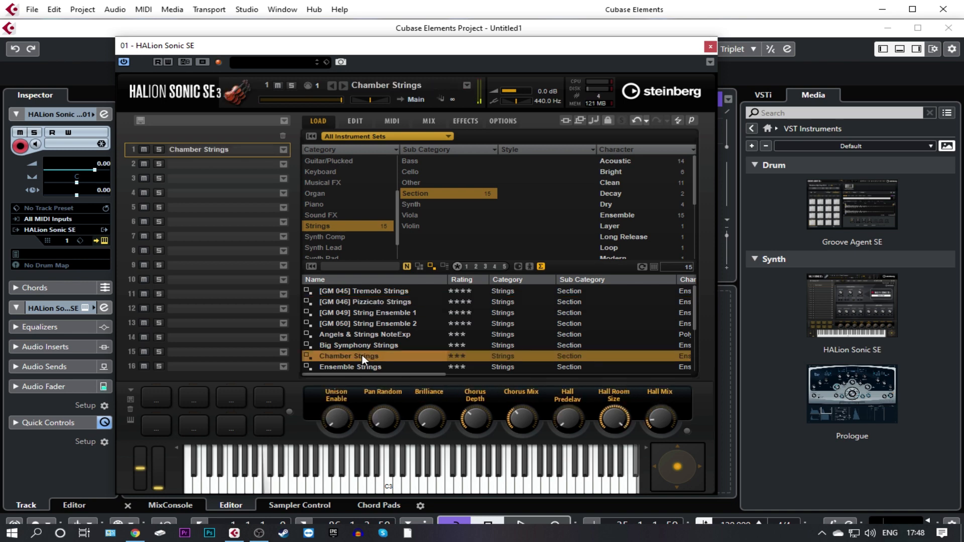
pyautogui.doubleClick(357, 293)
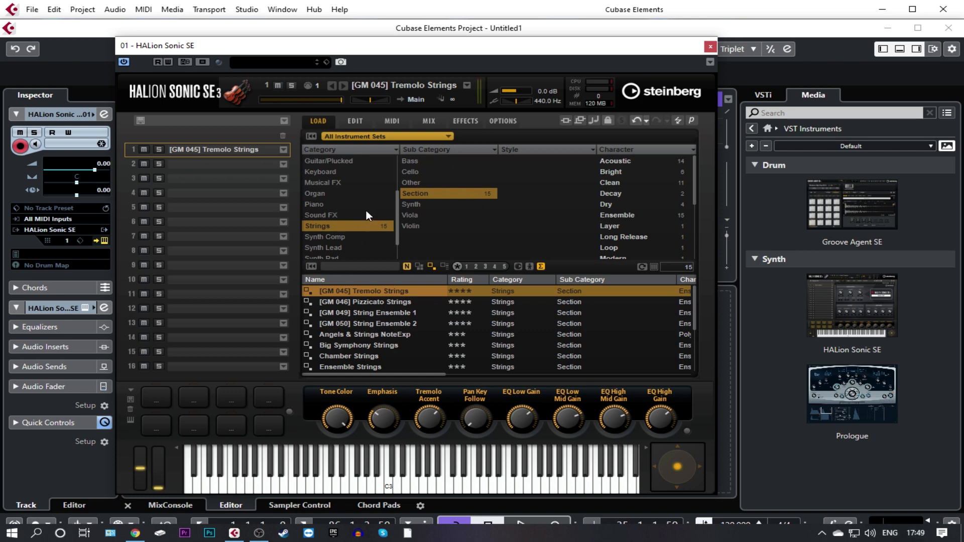
pyautogui.click(348, 215)
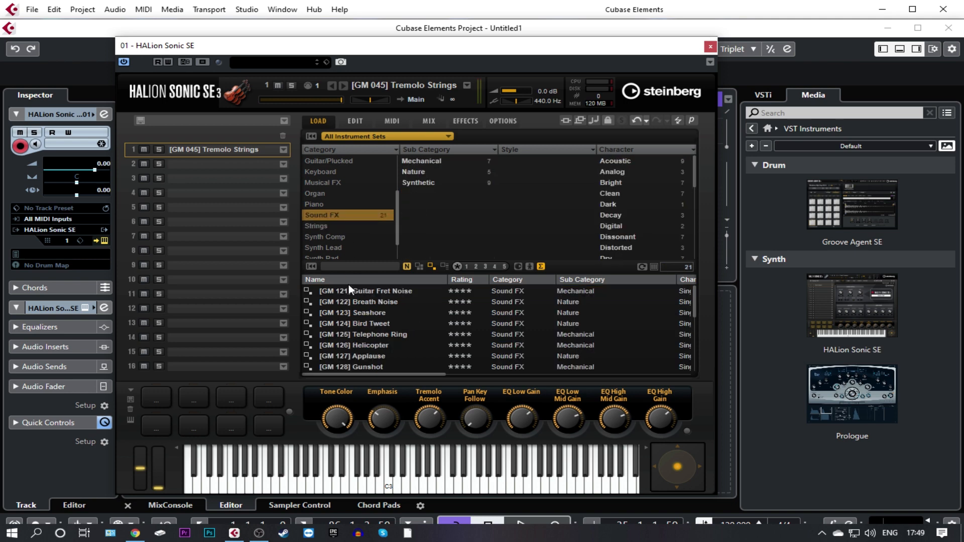
pyautogui.click(352, 322)
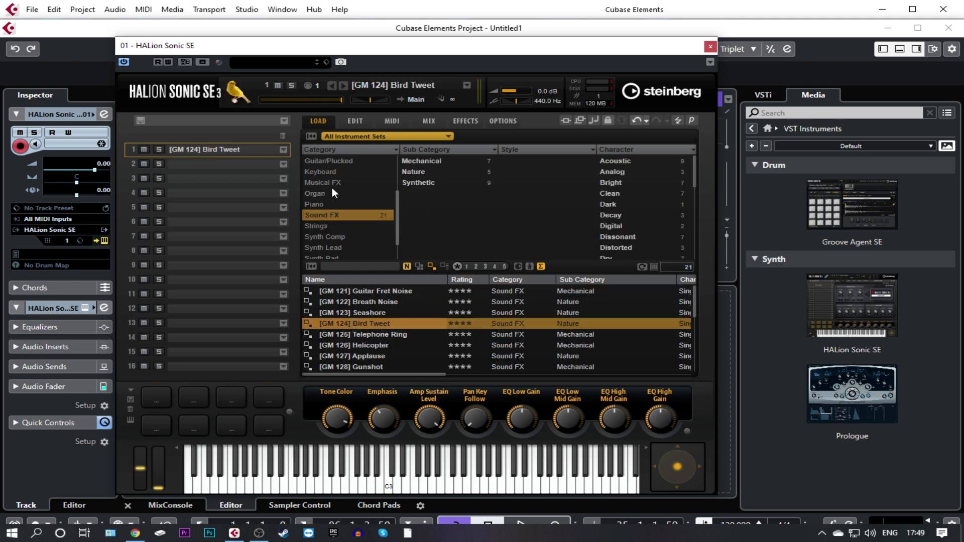
# Compare the electric and acoustic grand presets in the Piano category and load [GM 002] Bright Acoustic Piano.
pyautogui.click(331, 204)
pyautogui.click(377, 322)
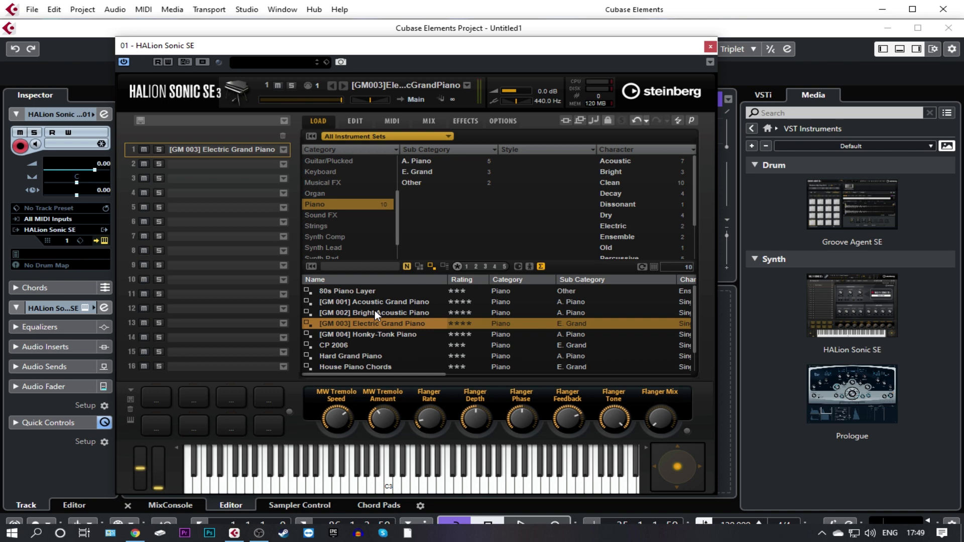
pyautogui.click(376, 312)
pyautogui.click(375, 321)
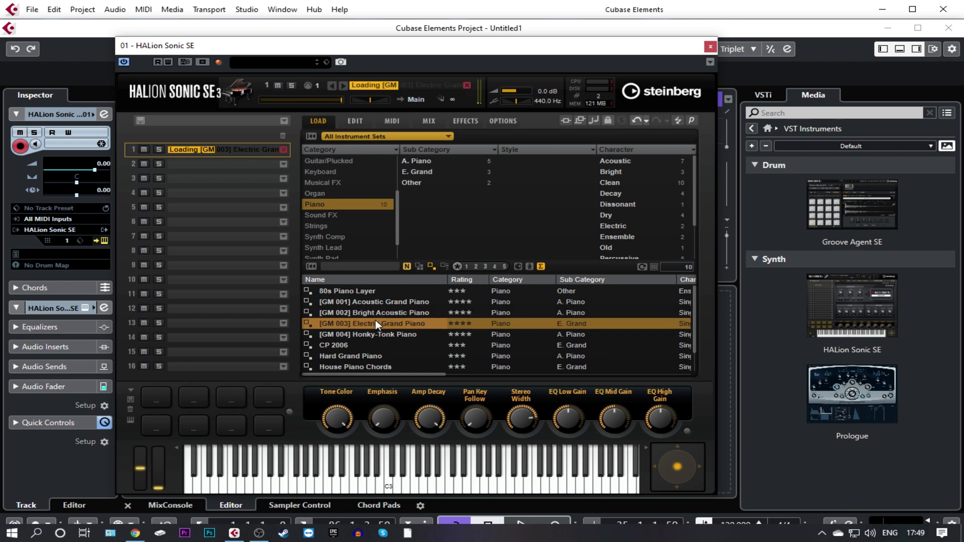
pyautogui.click(371, 304)
pyautogui.click(372, 312)
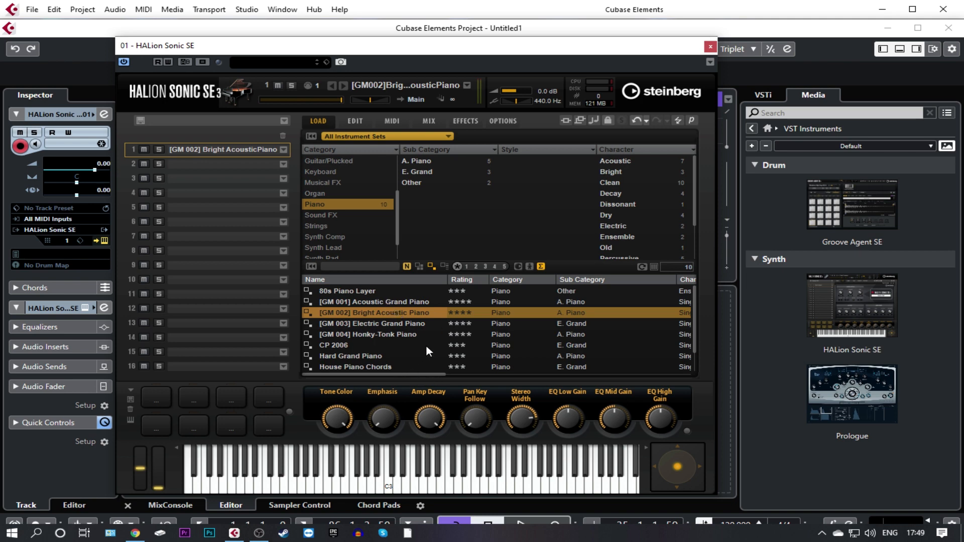
pyautogui.moveTo(269, 479)
pyautogui.mouseDown()
pyautogui.moveTo(514, 498)
pyautogui.moveTo(388, 492)
pyautogui.mouseUp()
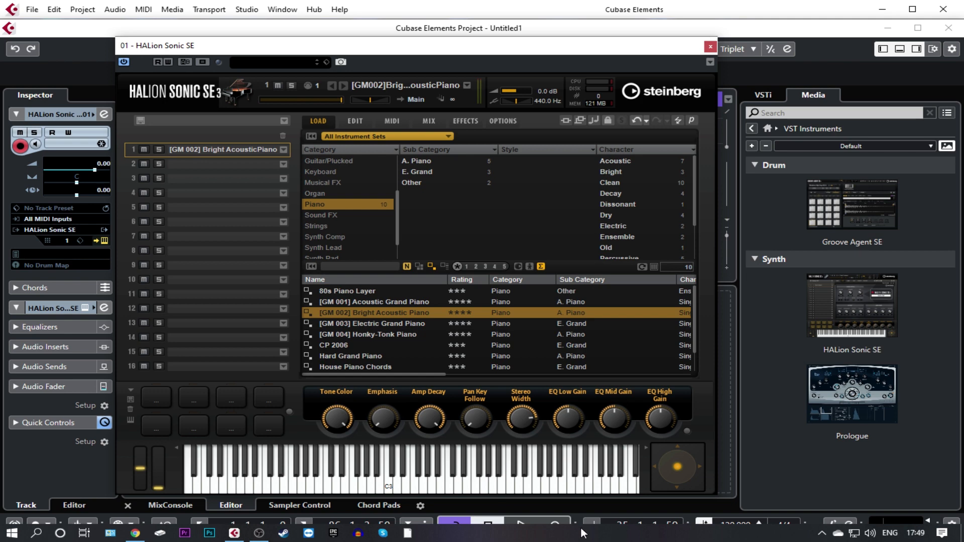
# Show the floating Transport panel and the On-Screen Keyboard, placing the keyboard over the middle of the plug-in window.
pyautogui.press('F2')
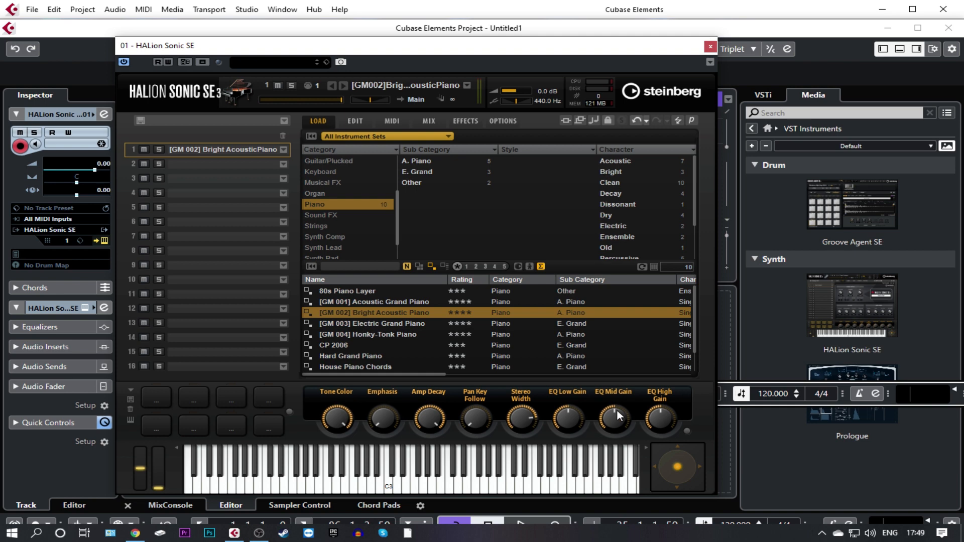
pyautogui.click(733, 404)
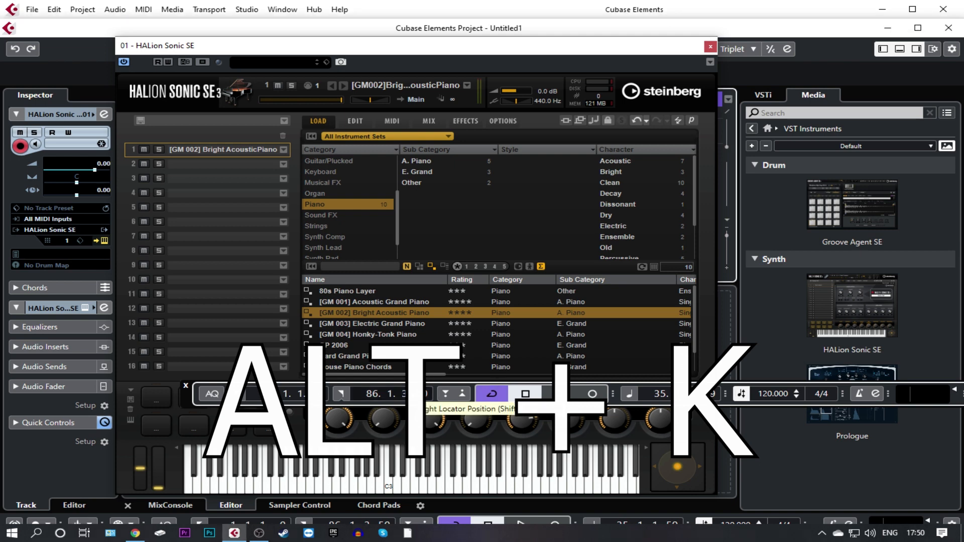
pyautogui.hotkey('alt', 'k')
pyautogui.moveTo(204, 444); pyautogui.dragTo(369, 244)
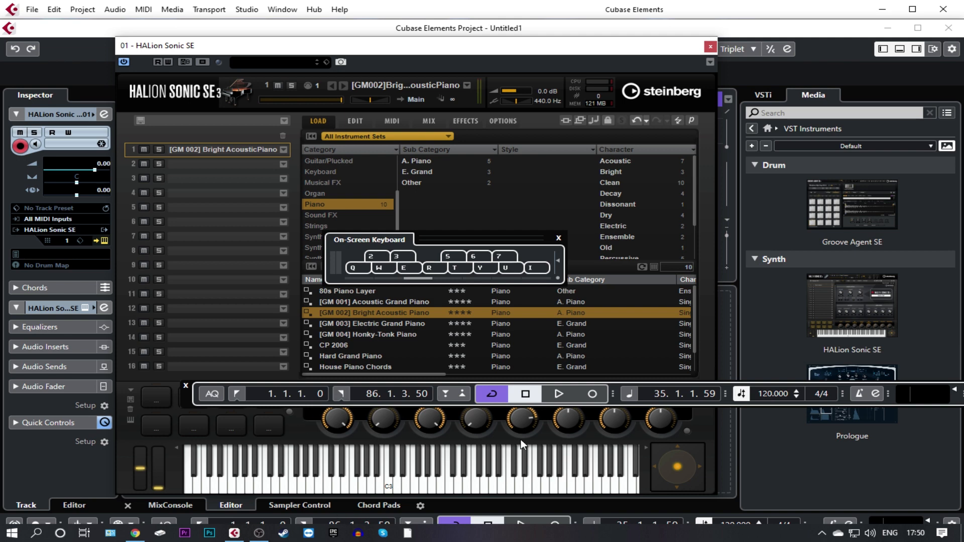
# Play the lowest on-screen note at different octave offsets to hear the piano preset, and close the HALion Sonic SE window.
pyautogui.press('q')
pyautogui.click(471, 278)
pyautogui.press('q')
pyautogui.click(390, 278)
pyautogui.press('q')
pyautogui.click(711, 46)
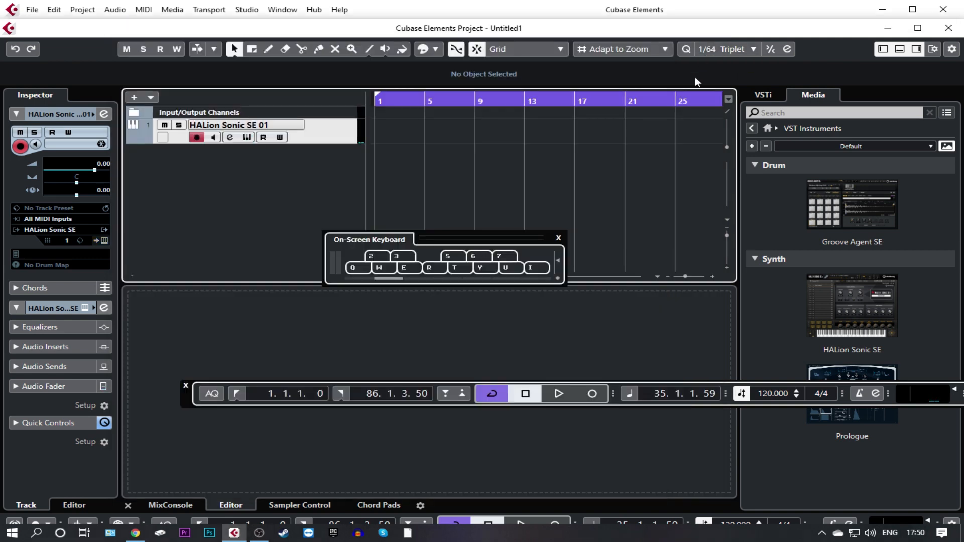
# Hide the floating Transport panel, shift the On-Screen Keyboard below the track list, and maximize the project window with the Windows taskbar docked along the upper screen edge.
pyautogui.click(933, 388)
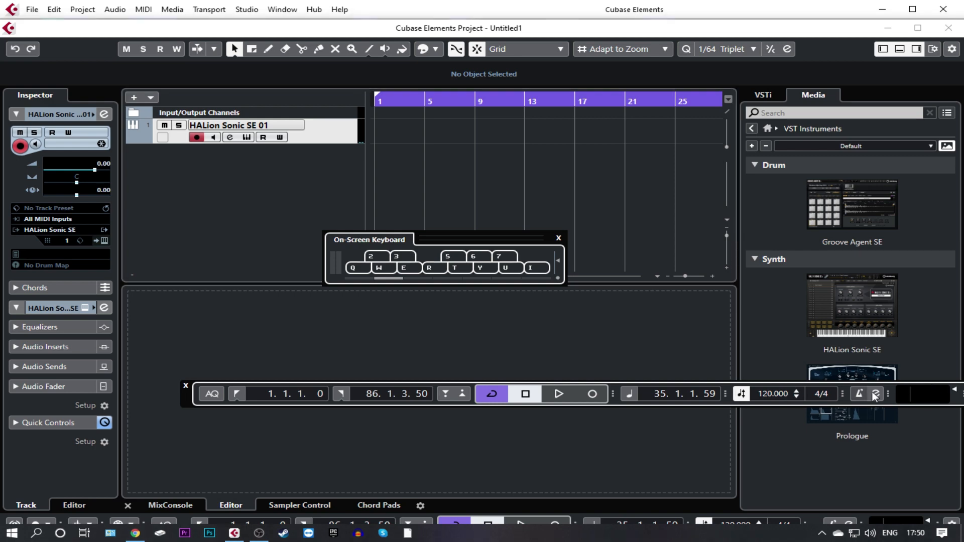
pyautogui.click(511, 319)
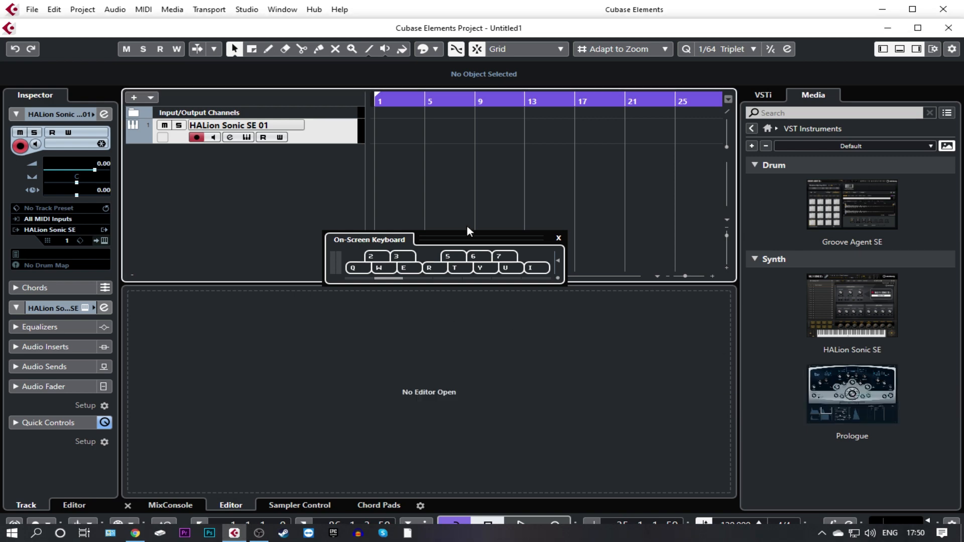
pyautogui.moveTo(434, 237); pyautogui.dragTo(340, 204)
pyautogui.moveTo(741, 532); pyautogui.dragTo(439, 5)
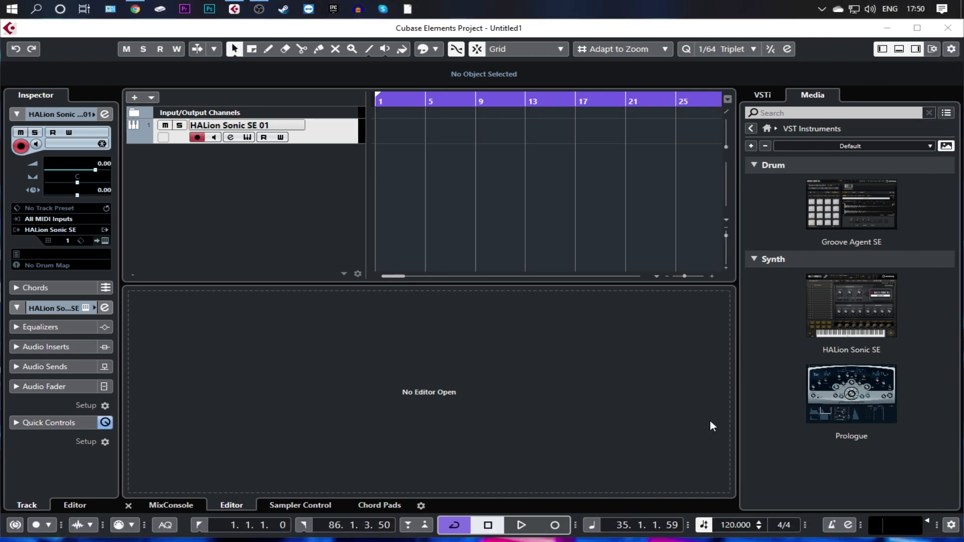
pyautogui.doubleClick(712, 29)
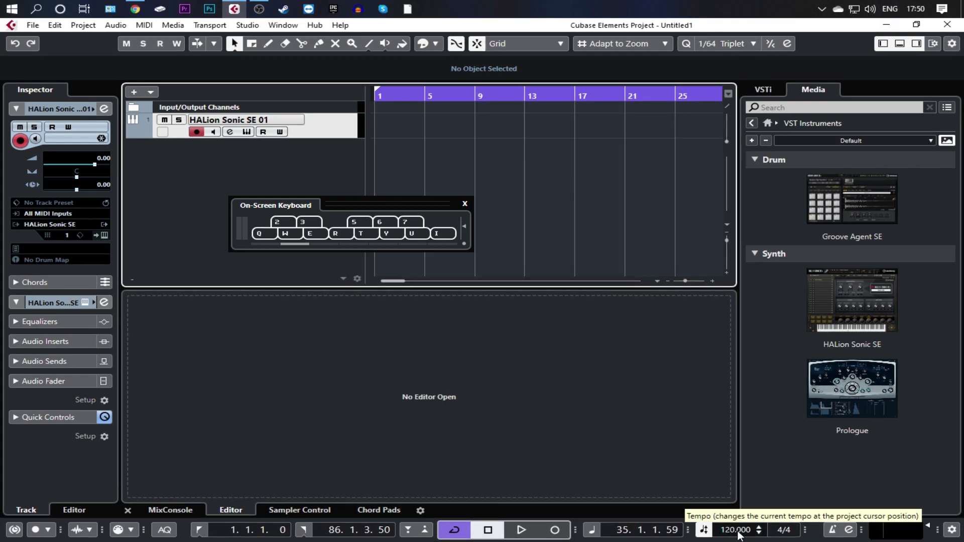
# Activate the metronome click and try the notes 3, Q and 5 on the On-Screen Keyboard.
pyautogui.click(833, 530)
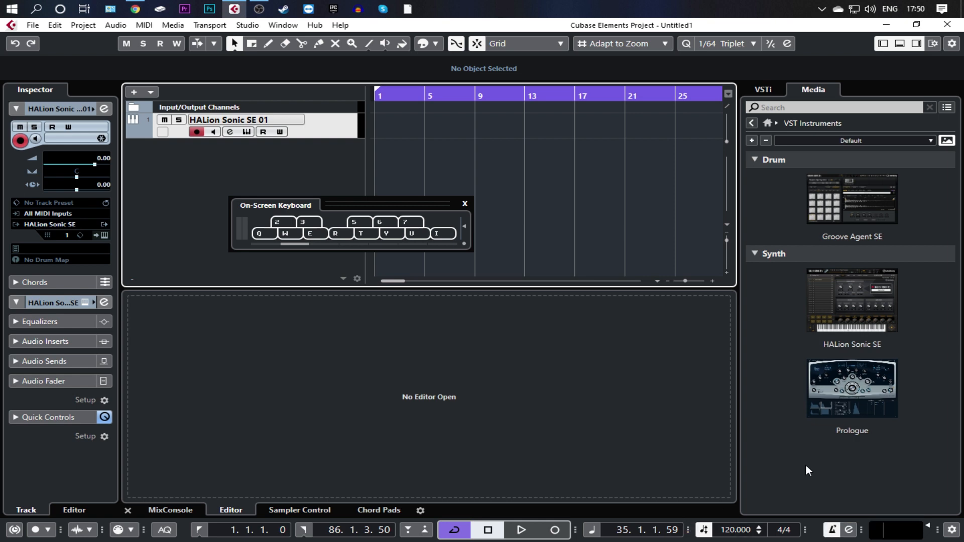
pyautogui.press('c')
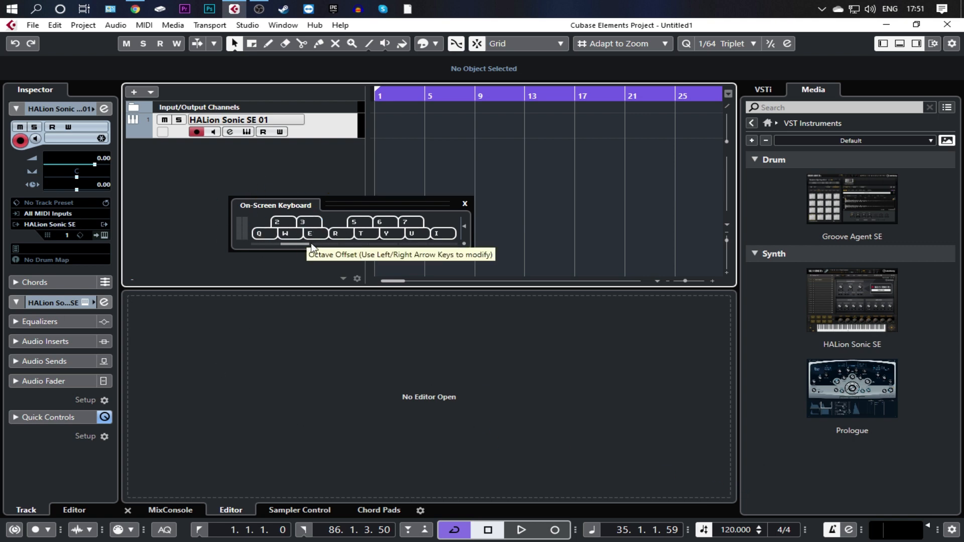
pyautogui.press('3')
pyautogui.press('q')
pyautogui.press('5')
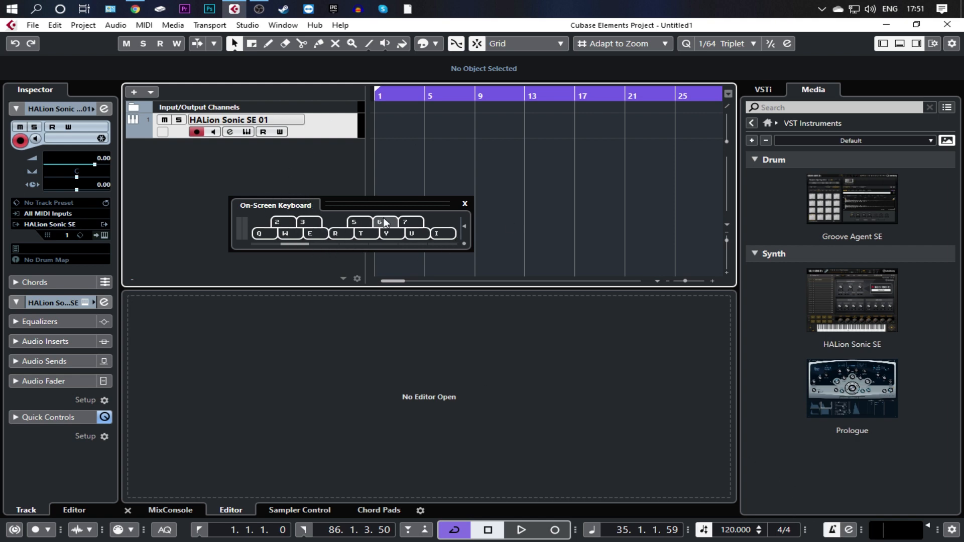
# Set the project tempo to 140, playing the click before and after the change, and return the project cursor to the start.
pyautogui.click(521, 531)
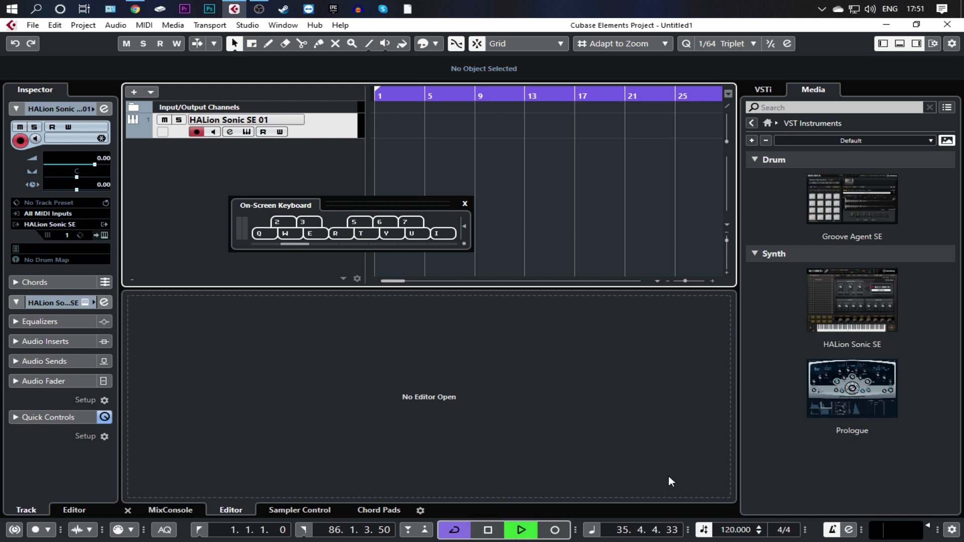
pyautogui.press('space')
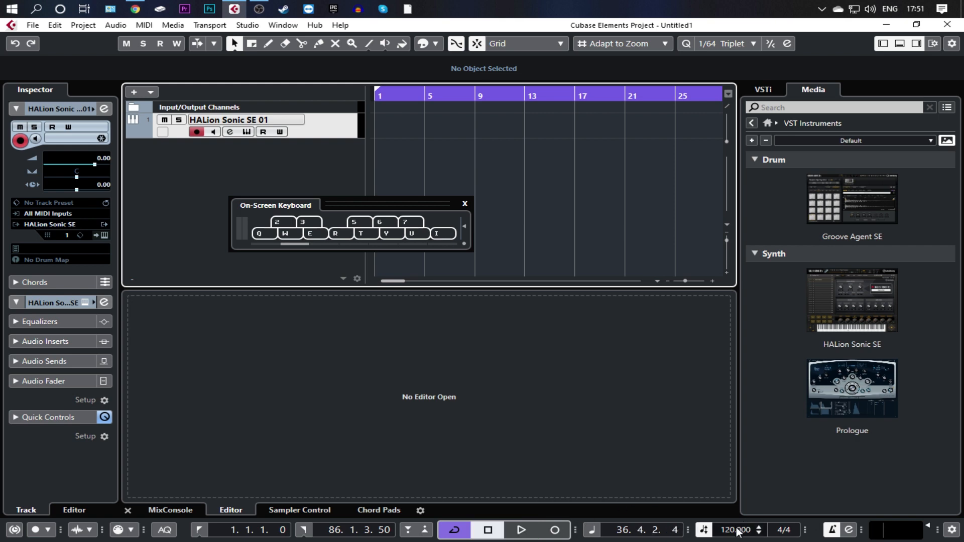
pyautogui.click(739, 530)
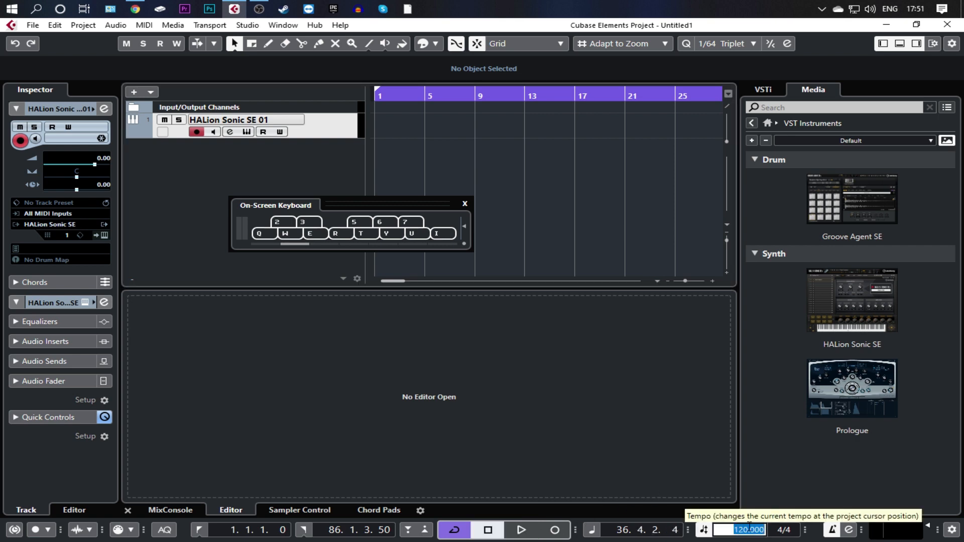
pyautogui.write('140')
pyautogui.press('Return')
pyautogui.press('space')
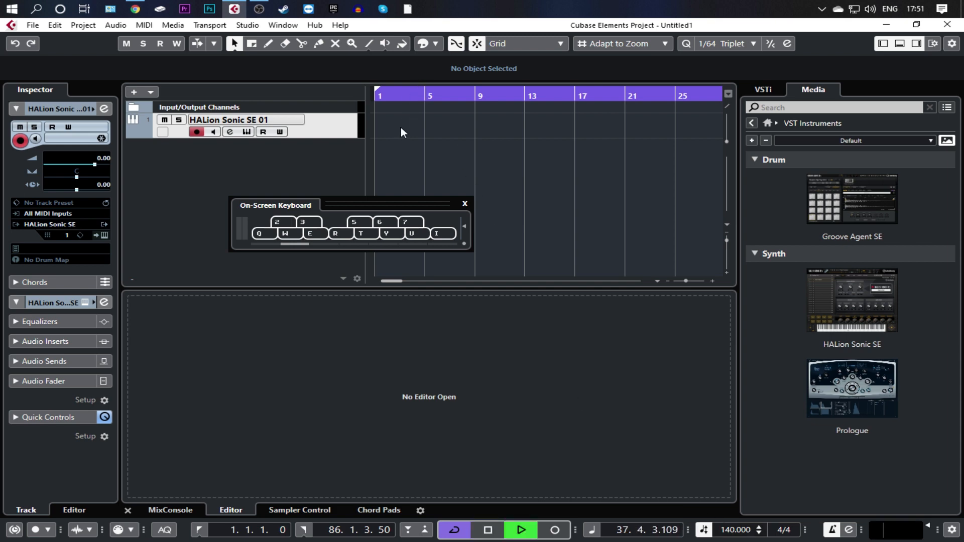
pyautogui.press('space')
pyautogui.moveTo(404, 100); pyautogui.dragTo(337, 103)
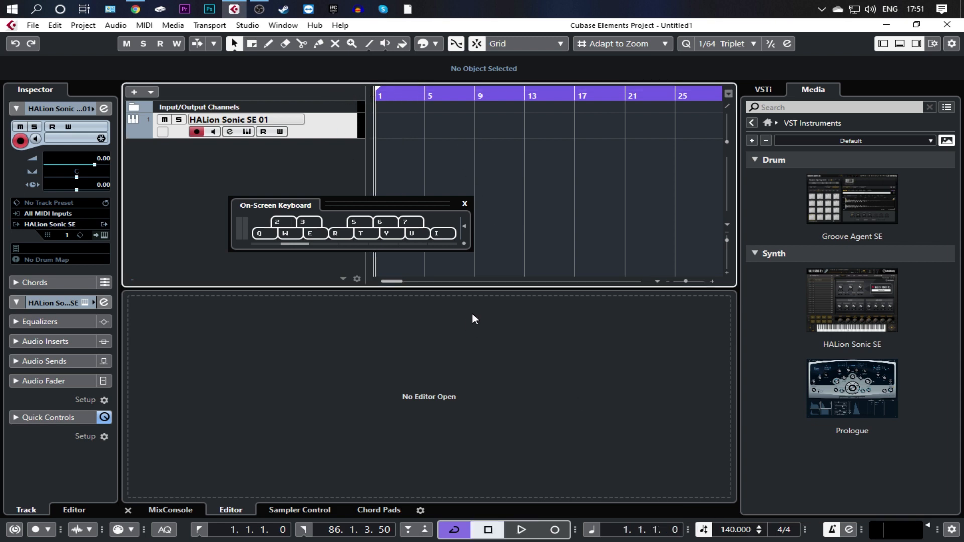
pyautogui.moveTo(396, 97); pyautogui.dragTo(332, 89)
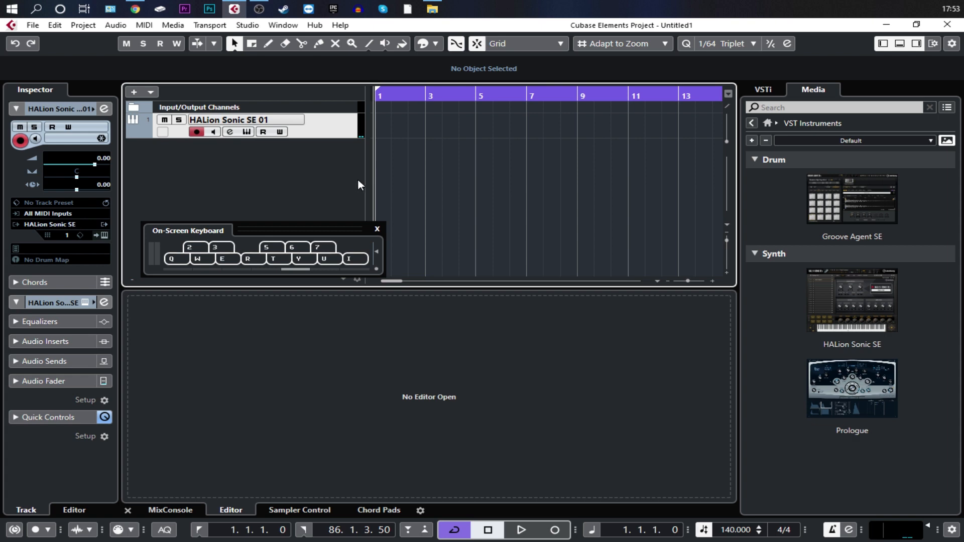
# Reopen the HALion Sonic SE editor, filter the presets by only the E. Grand sub category, and close the editor.
pyautogui.press('q')
pyautogui.press('e')
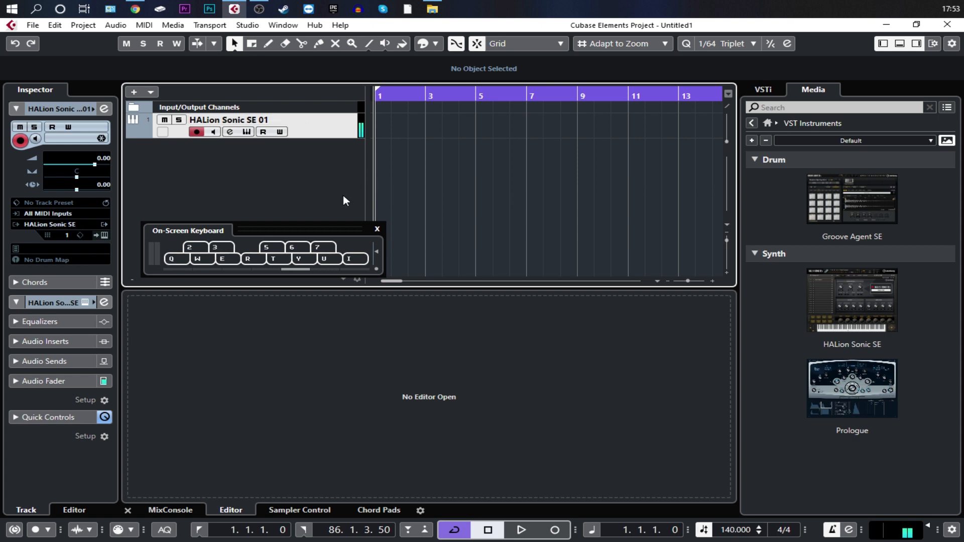
pyautogui.click(247, 132)
pyautogui.moveTo(0, 74); pyautogui.dragTo(586, 57)
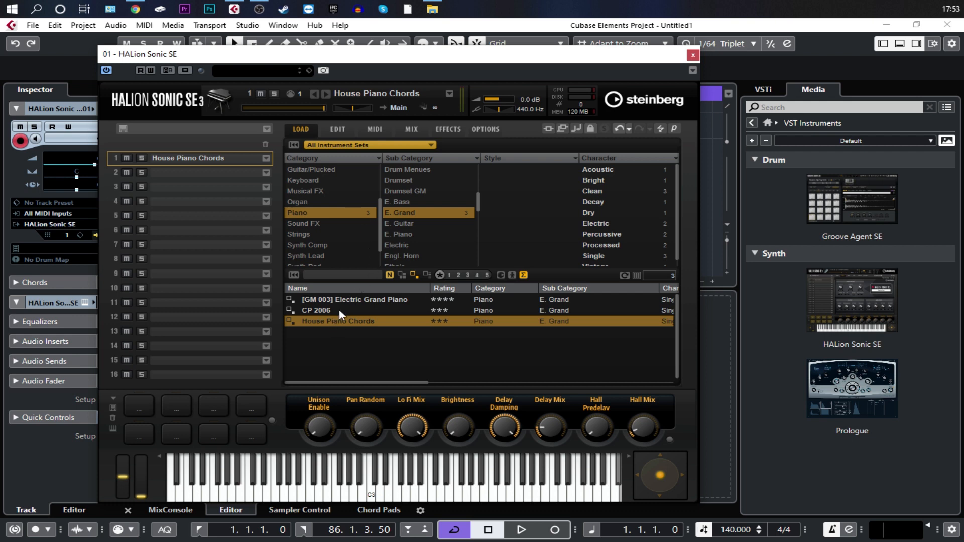
pyautogui.click(297, 213)
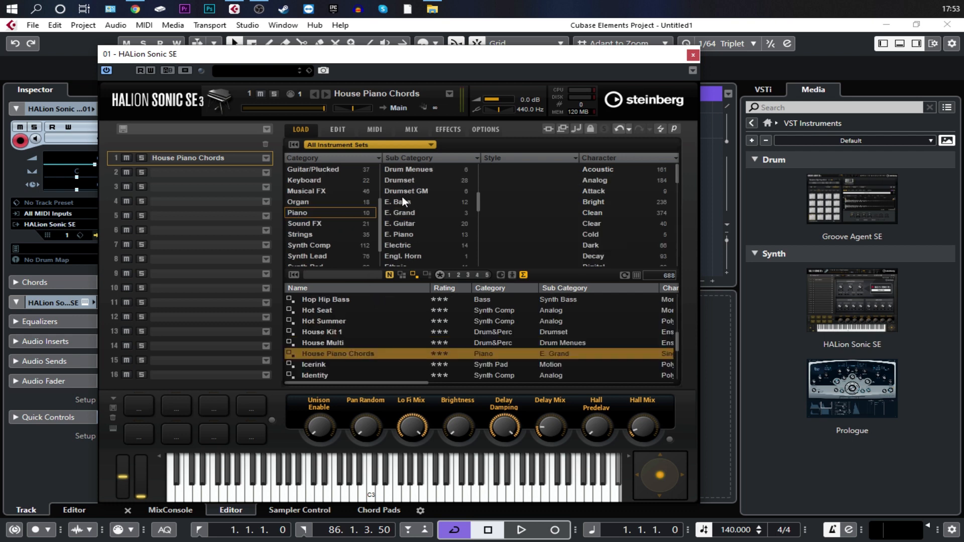
pyautogui.click(403, 216)
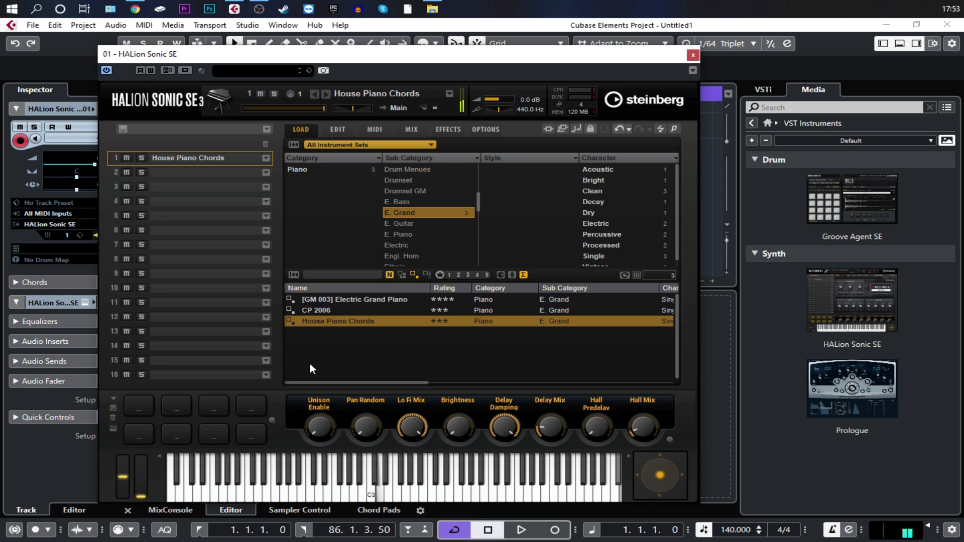
pyautogui.click(693, 55)
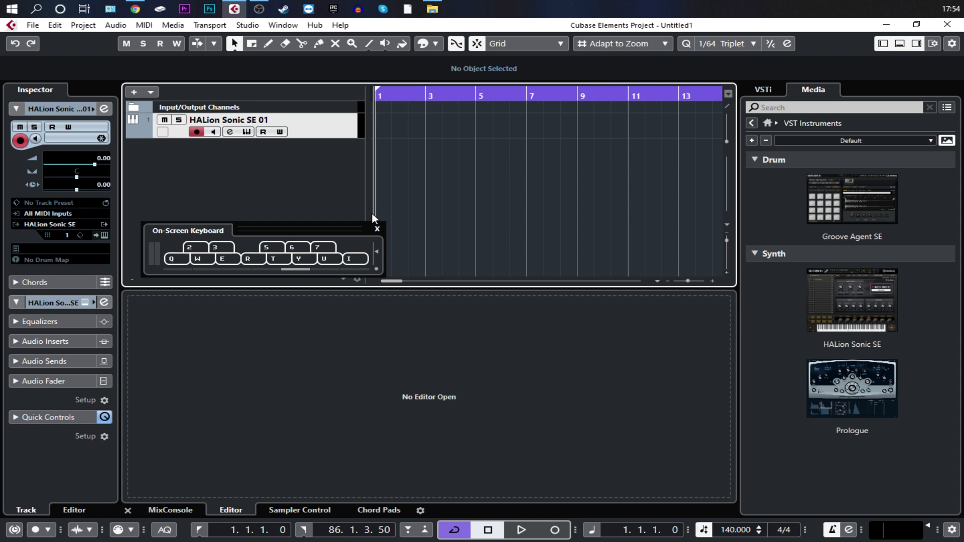
# Record a MIDI part on the HALion Sonic SE 01 track from bar 1, playing the note sequence Q, W, Y twice.
pyautogui.press('q')
pyautogui.click(555, 532)
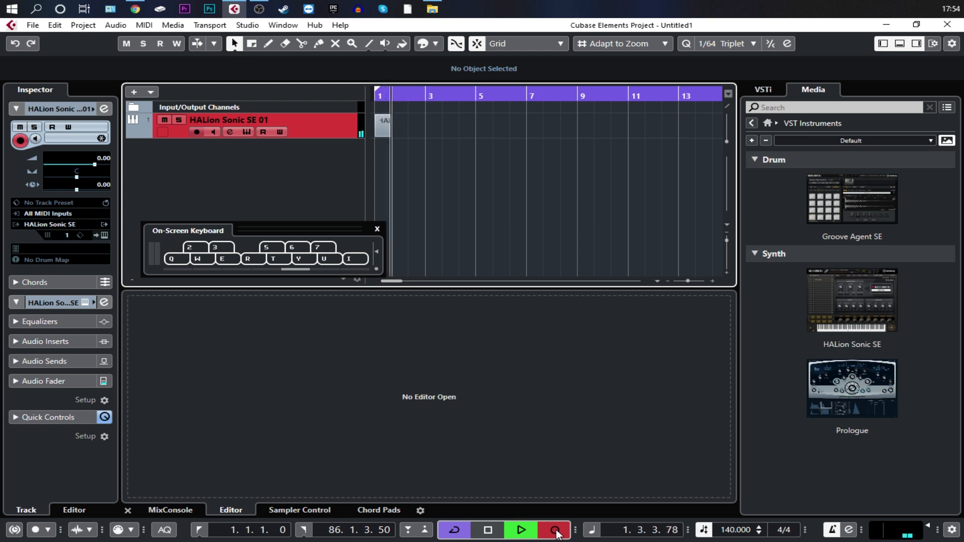
pyautogui.press('q')
pyautogui.press('w')
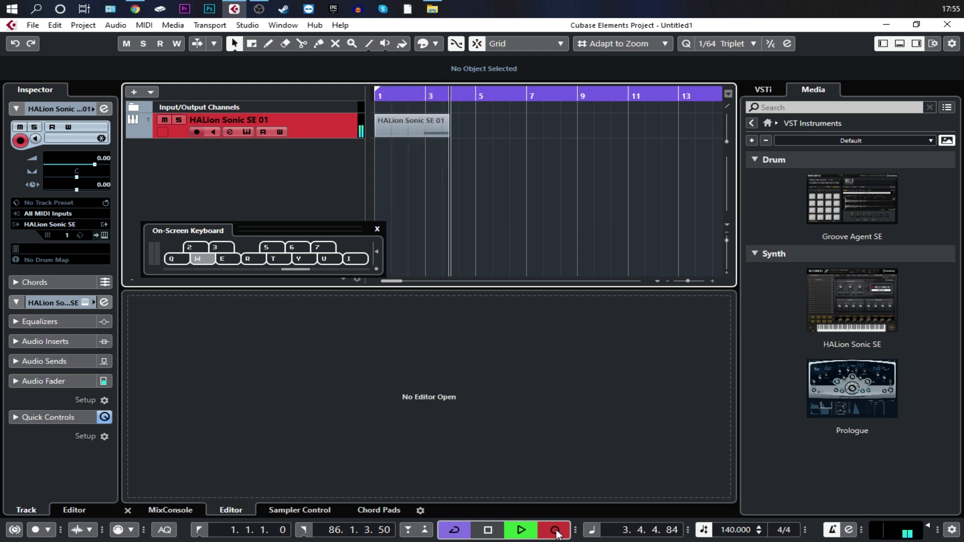
pyautogui.press('y')
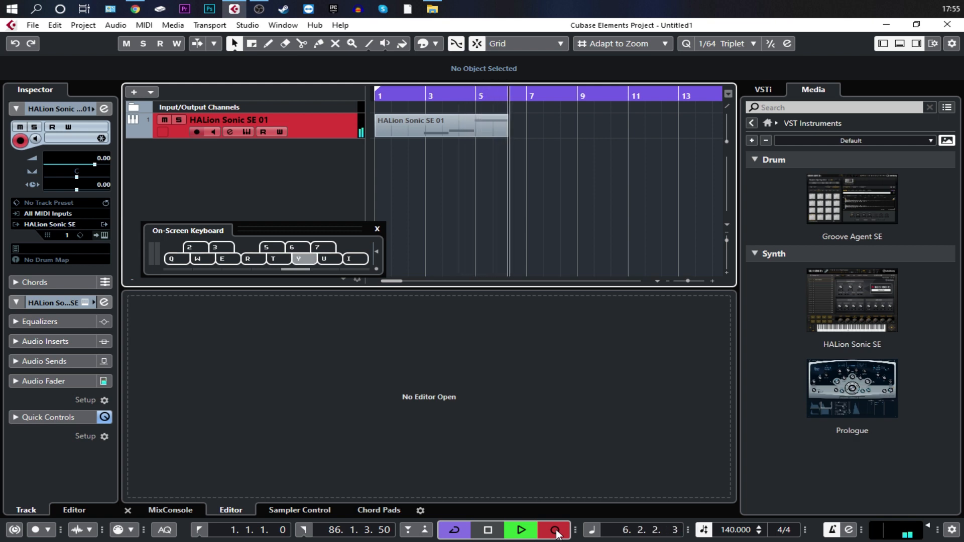
pyautogui.press('q')
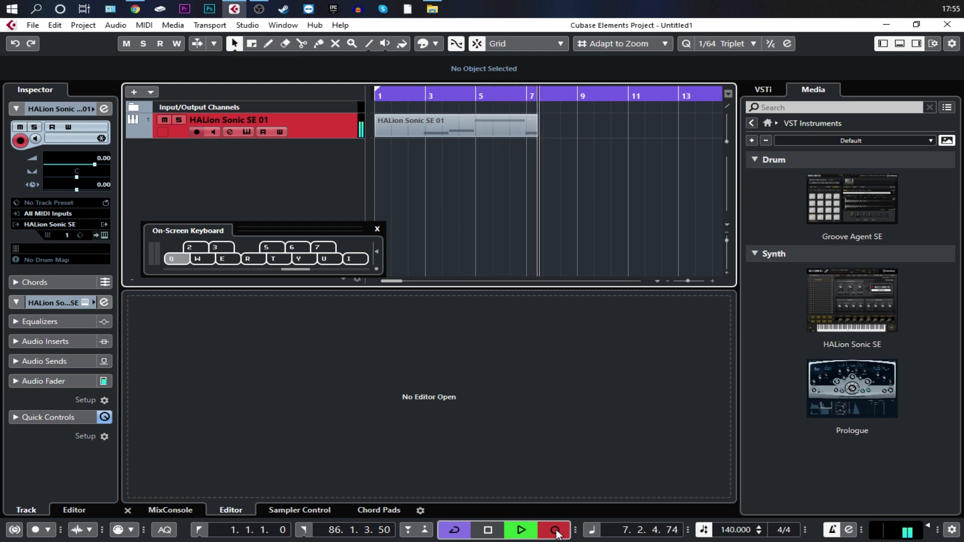
pyautogui.press('w')
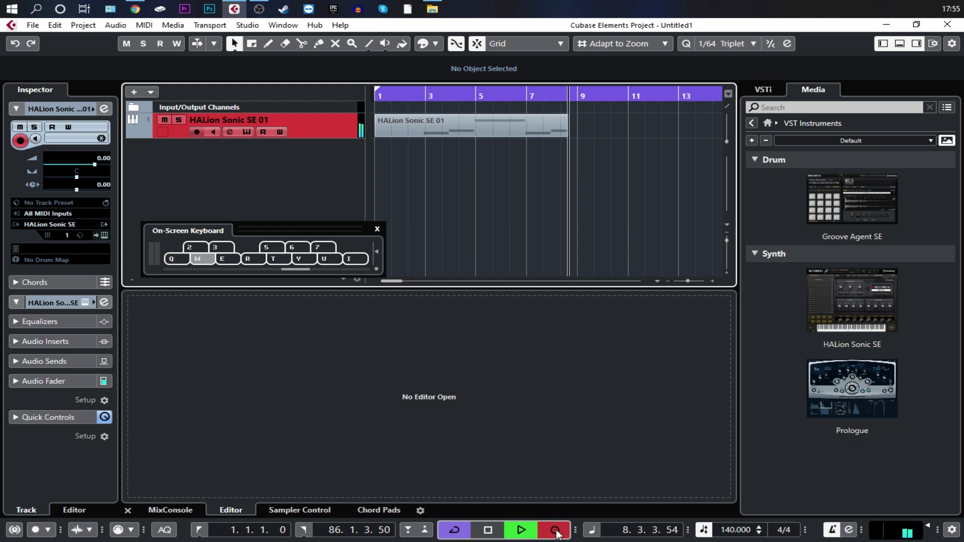
pyautogui.press('y')
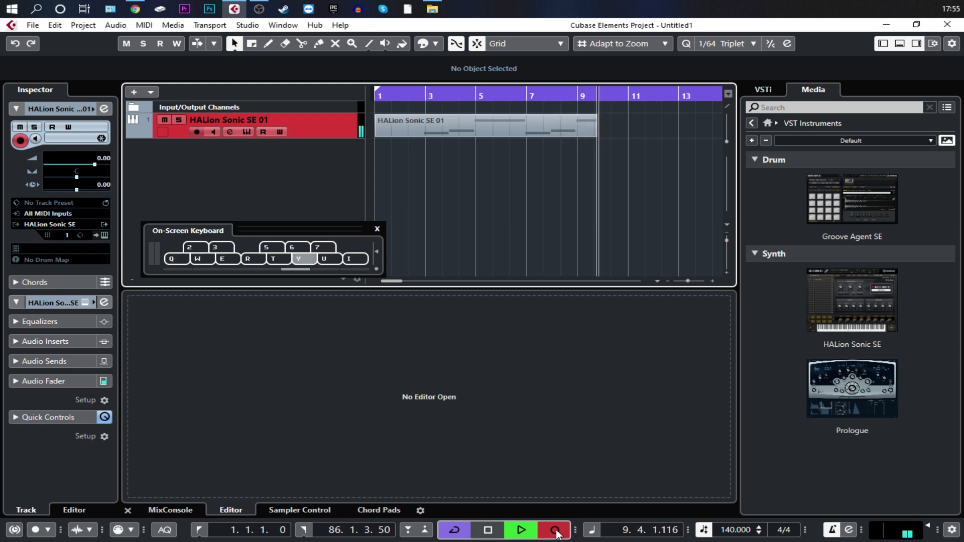
pyautogui.press('space')
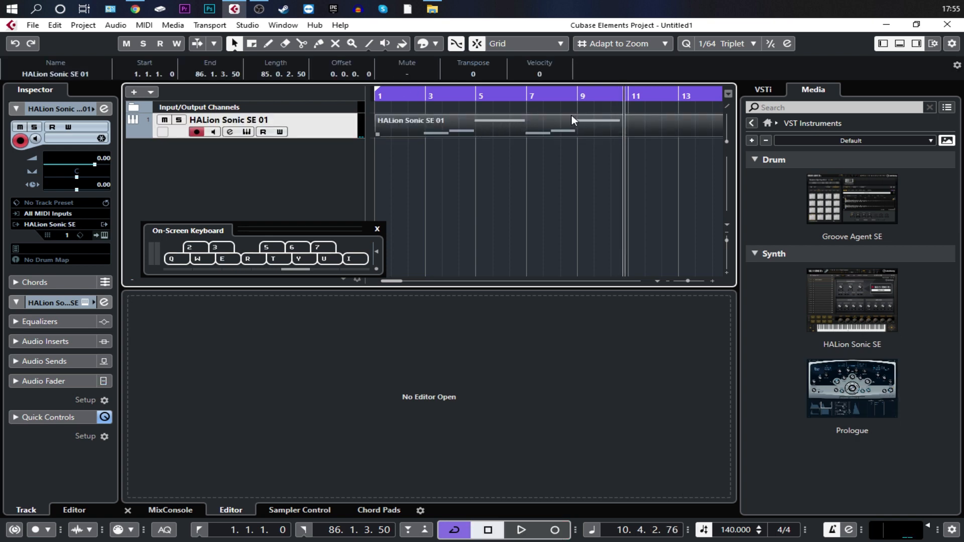
# Play the Q note once more on the On-Screen Keyboard, move the keyboard back over the track list, and close it.
pyautogui.moveTo(345, 231); pyautogui.dragTo(571, 224)
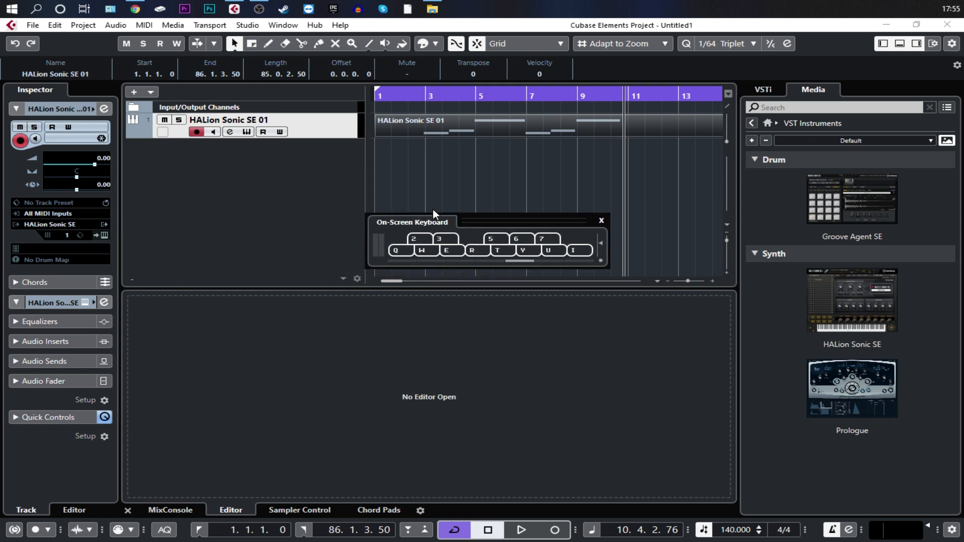
pyautogui.click(400, 251)
pyautogui.moveTo(507, 220); pyautogui.dragTo(273, 217)
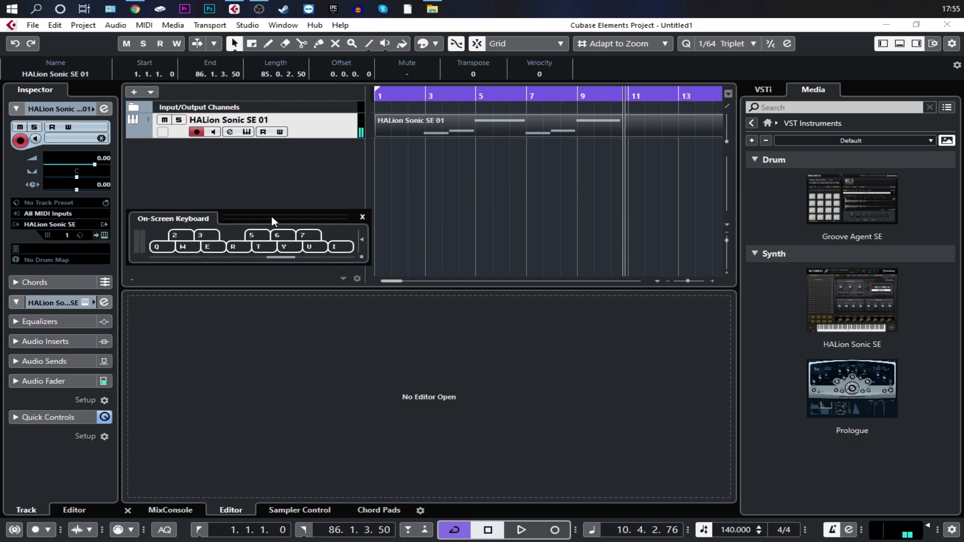
pyautogui.click(366, 218)
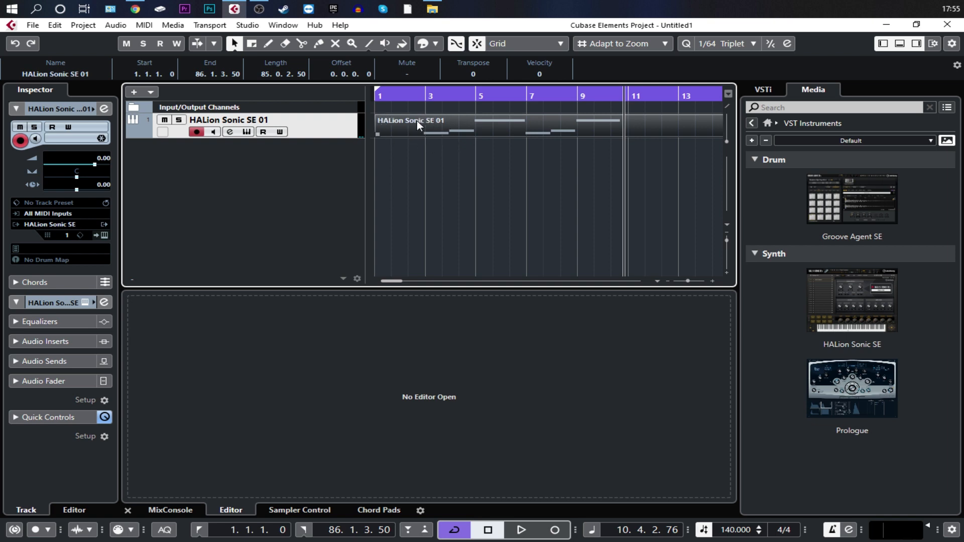
# Open the recorded part in the Key Editor, return the cursor to the start, and zoom in on the first notes around bar 3.
pyautogui.doubleClick(443, 128)
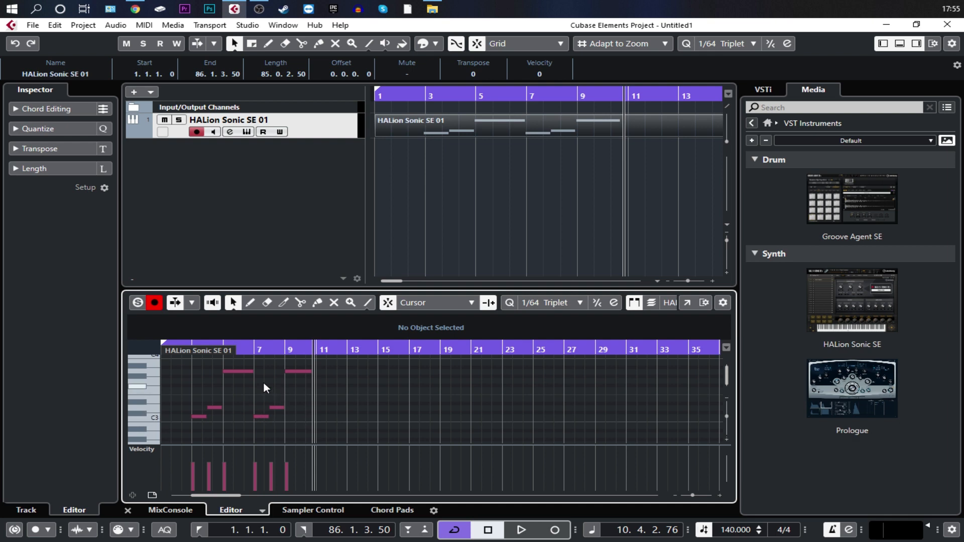
pyautogui.moveTo(269, 350); pyautogui.dragTo(186, 372)
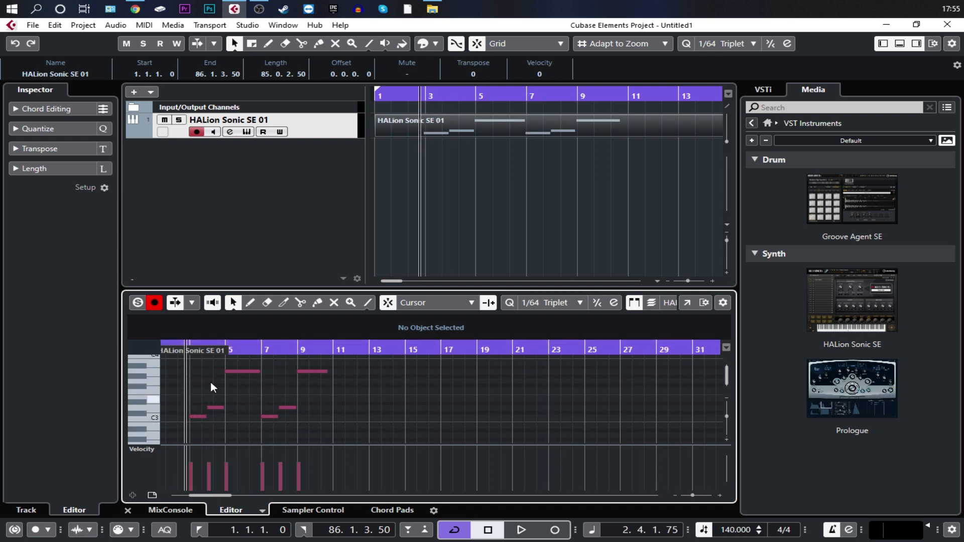
pyautogui.moveTo(244, 350); pyautogui.dragTo(144, 373)
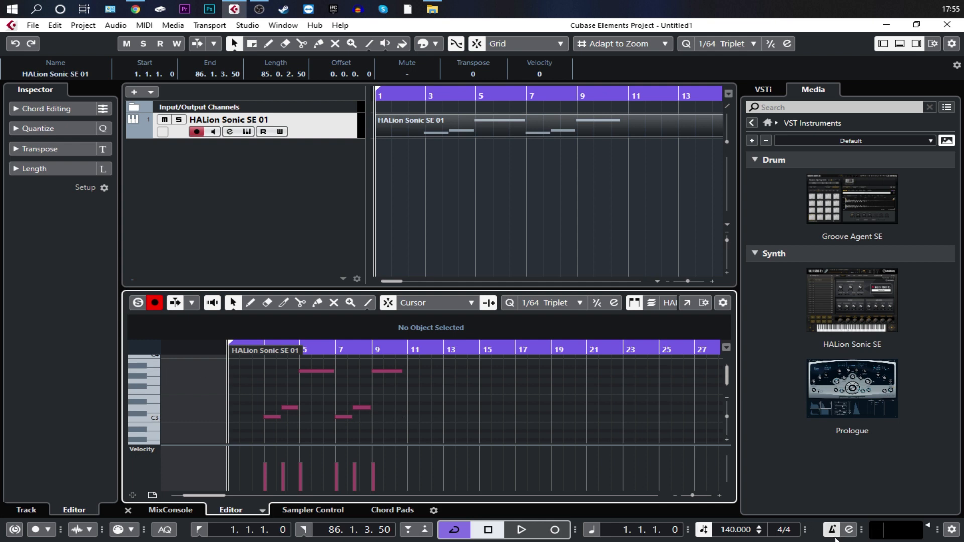
pyautogui.scroll(5, 261, 404)
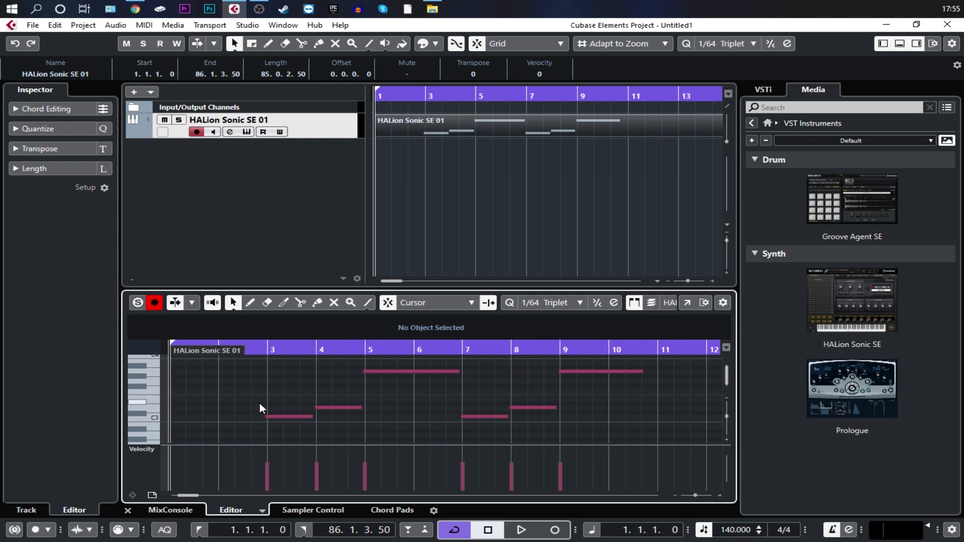
pyautogui.scroll(2, 266, 367)
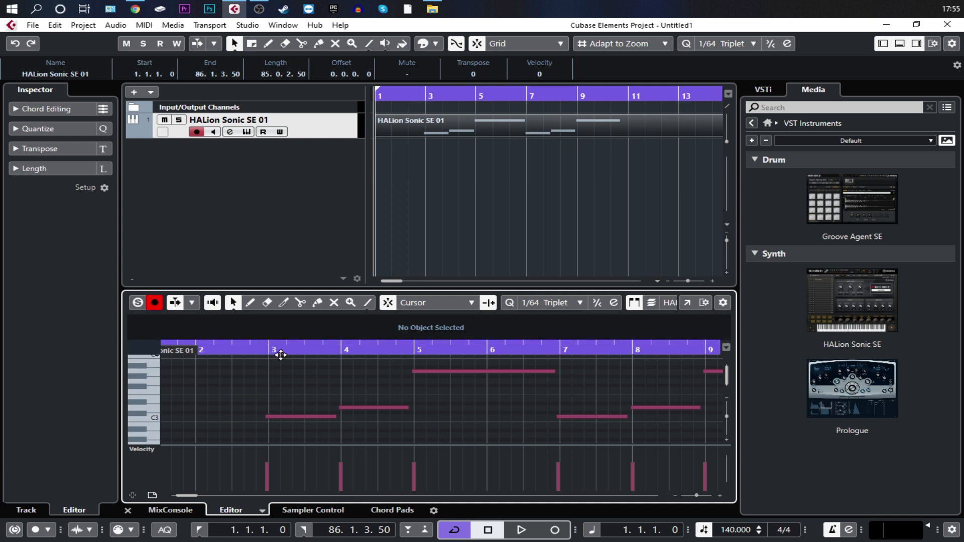
pyautogui.scroll(4, 268, 421)
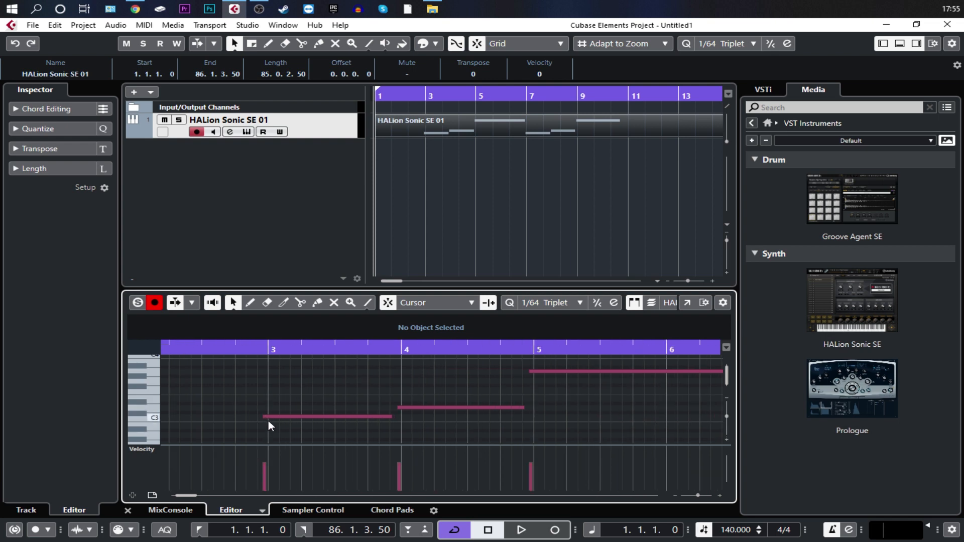
# Move the first C3 note so that it starts on the bar 3 line in the Key Editor.
pyautogui.scroll(1, 267, 420)
pyautogui.scroll(-3, 267, 420)
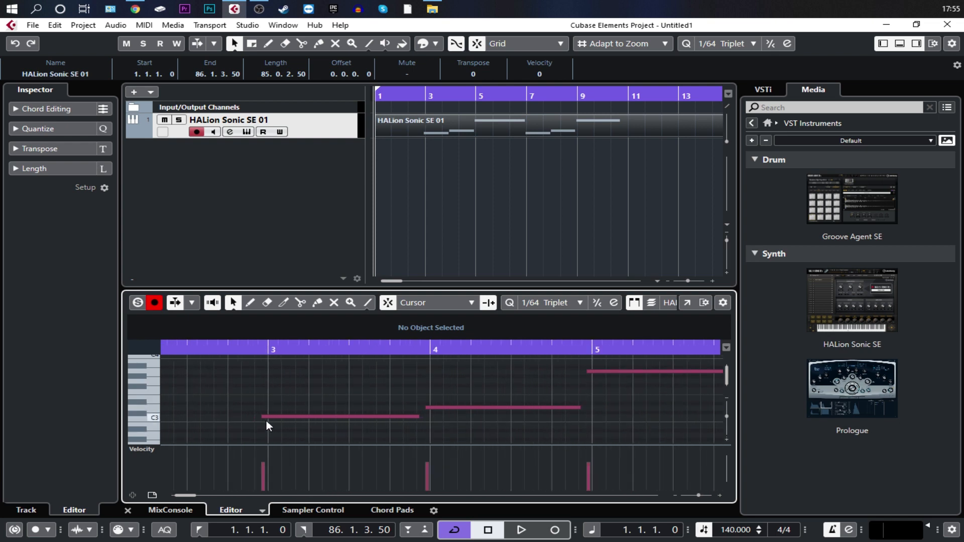
pyautogui.scroll(3, 280, 417)
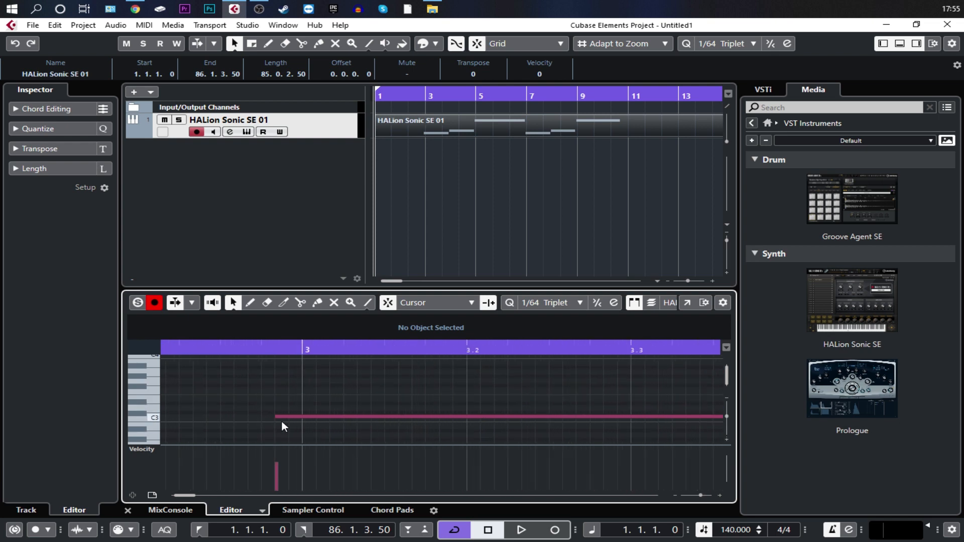
pyautogui.moveTo(285, 417); pyautogui.dragTo(312, 415)
pyautogui.scroll(-1, 283, 479)
pyautogui.scroll(1, 293, 422)
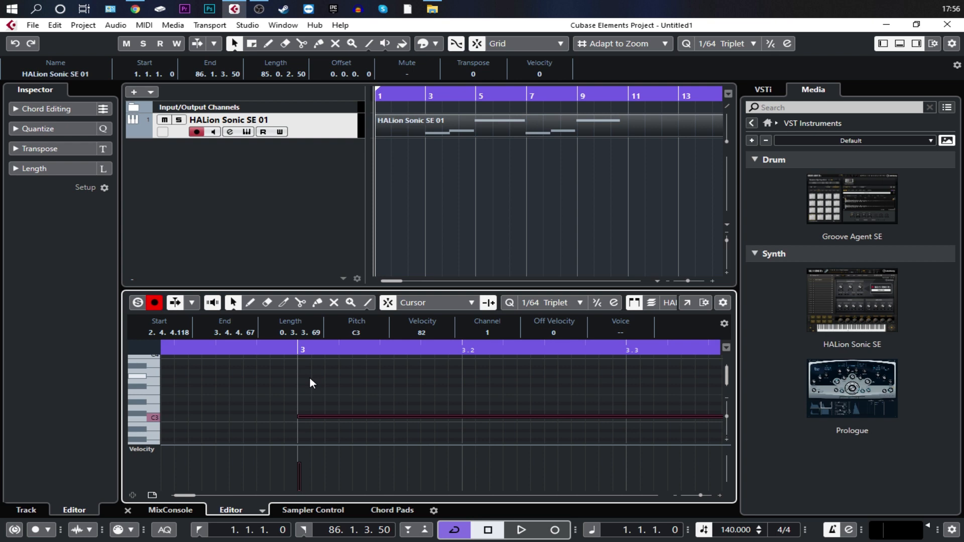
# Select all notes in the part and quantize them to 1/64 Triplet.
pyautogui.scroll(-1, 316, 422)
pyautogui.scroll(-1, 309, 402)
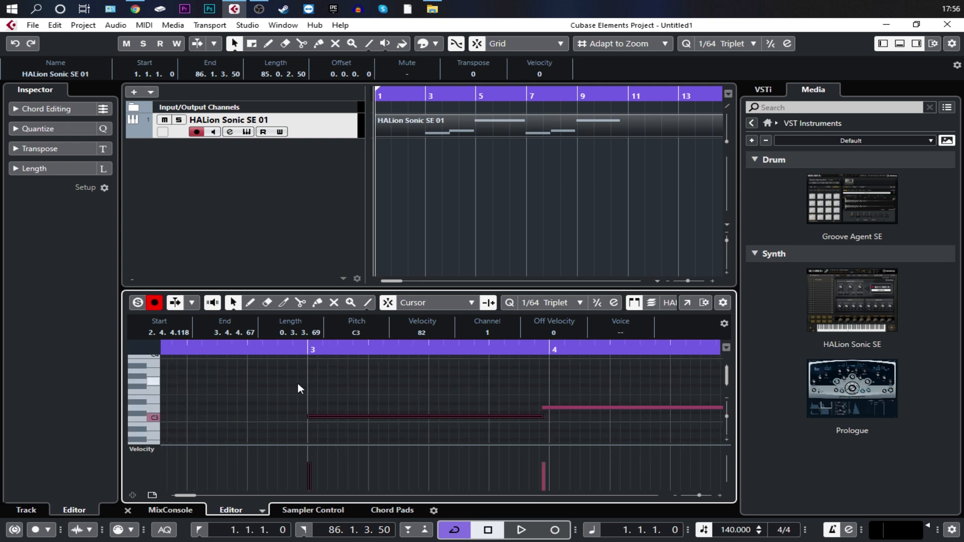
pyautogui.scroll(-1, 297, 381)
pyautogui.scroll(-1, 372, 405)
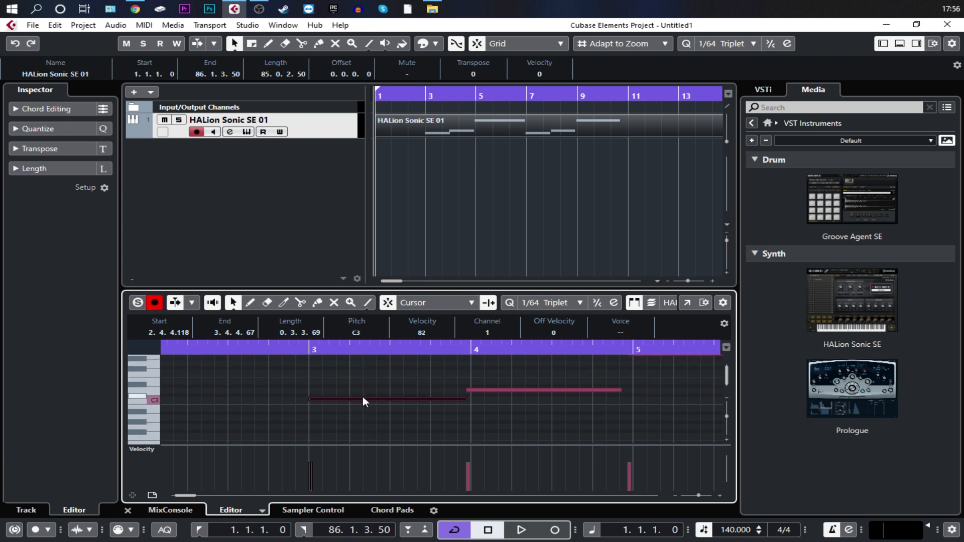
pyautogui.hotkey('ctrl', 'a')
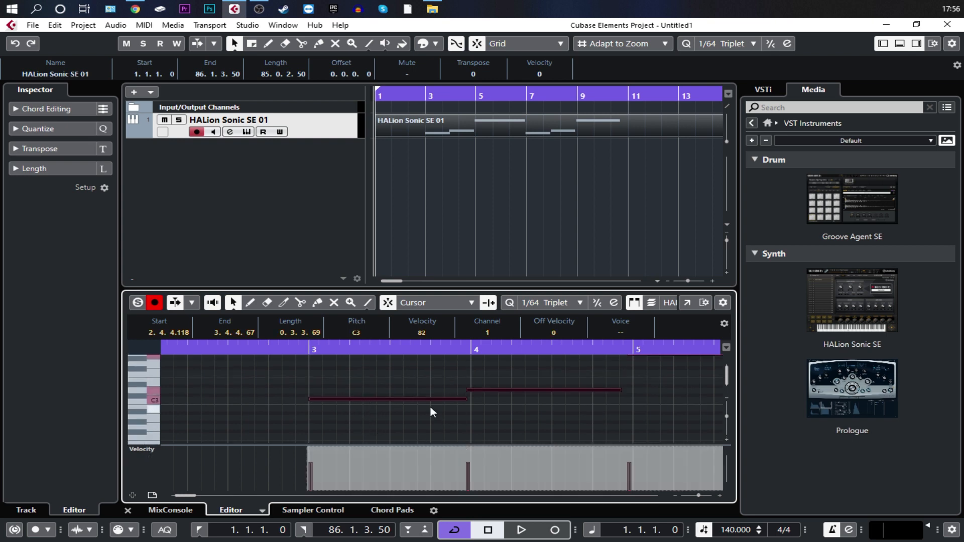
pyautogui.press('q')
# Change the quantize preset to 1/32 Triplet and quantize the selected notes.
pyautogui.click(558, 304)
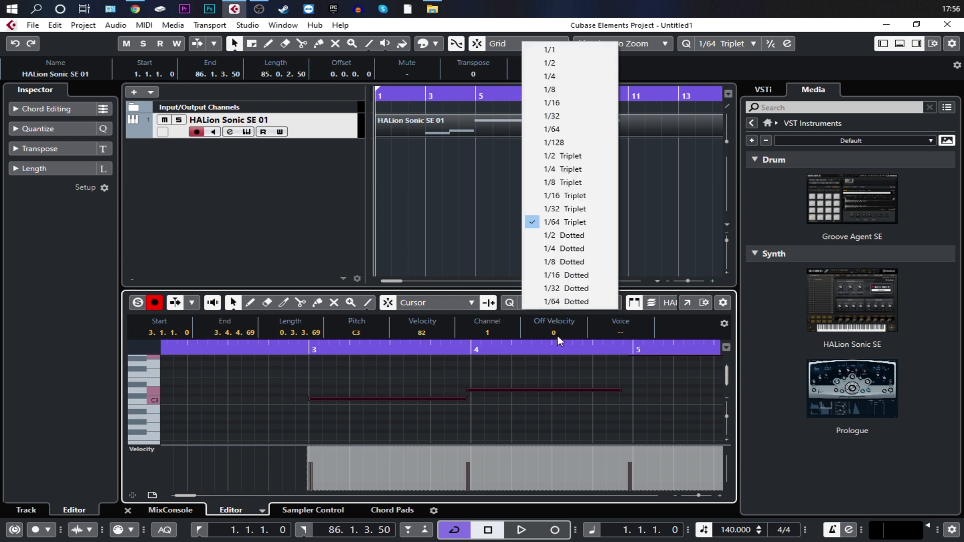
pyautogui.click(559, 206)
pyautogui.press('q')
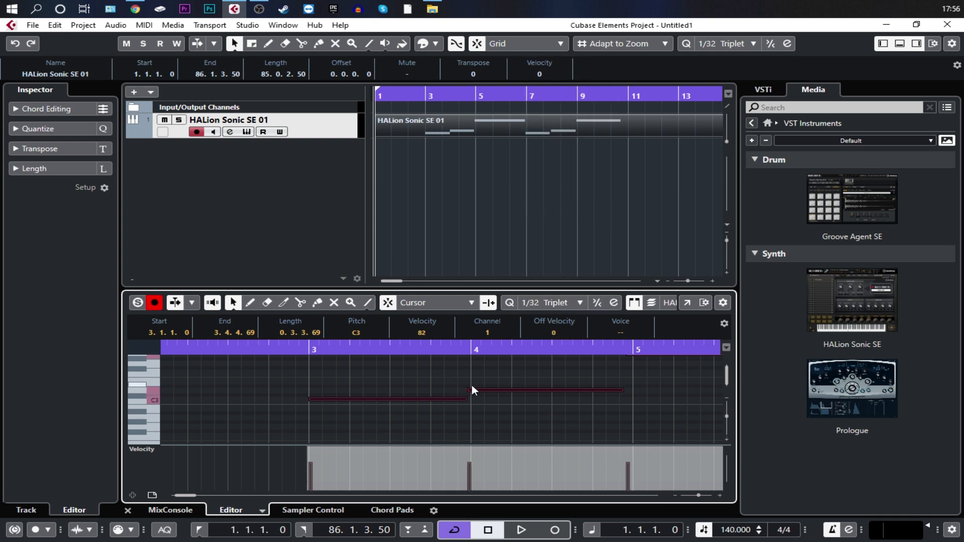
# Change the quantize preset to 1/128 and quantize the selected notes.
pyautogui.click(525, 303)
pyautogui.click(571, 142)
pyautogui.press('q')
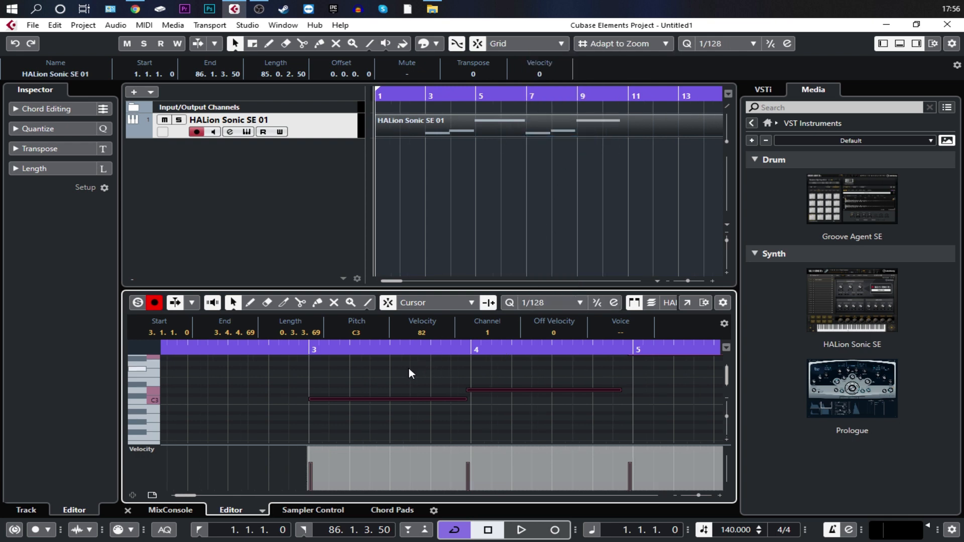
# Extend the end of the first C3 note to the start of bar 4.
pyautogui.moveTo(466, 399)
pyautogui.mouseDown()
pyautogui.moveTo(455, 390)
pyautogui.moveTo(473, 390)
pyautogui.mouseUp()
pyautogui.scroll(3, 471, 401)
pyautogui.scroll(-1, 504, 385)
pyautogui.moveTo(532, 350); pyautogui.dragTo(738, 360)
pyautogui.scroll(-5, 636, 384)
pyautogui.click(577, 357)
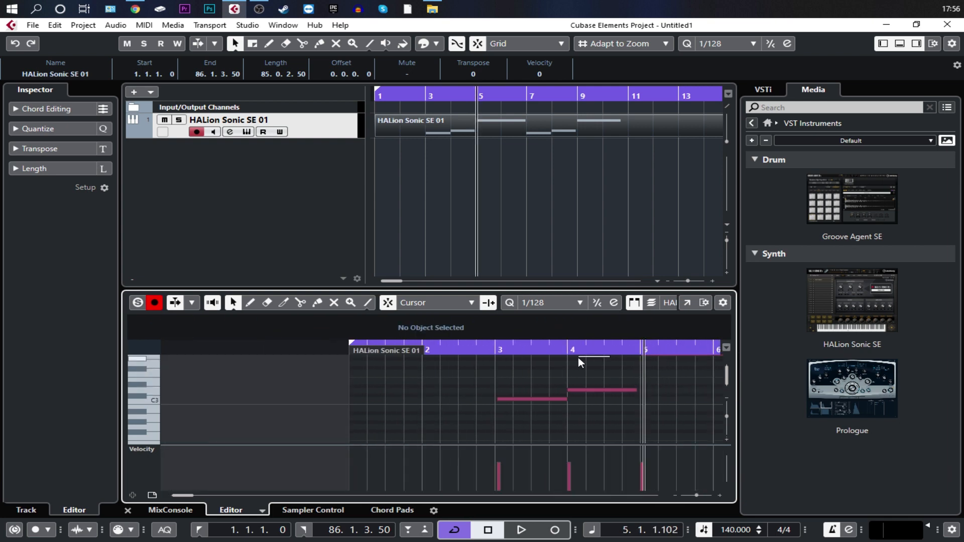
pyautogui.scroll(1, 613, 369)
pyautogui.moveTo(648, 350); pyautogui.dragTo(719, 353)
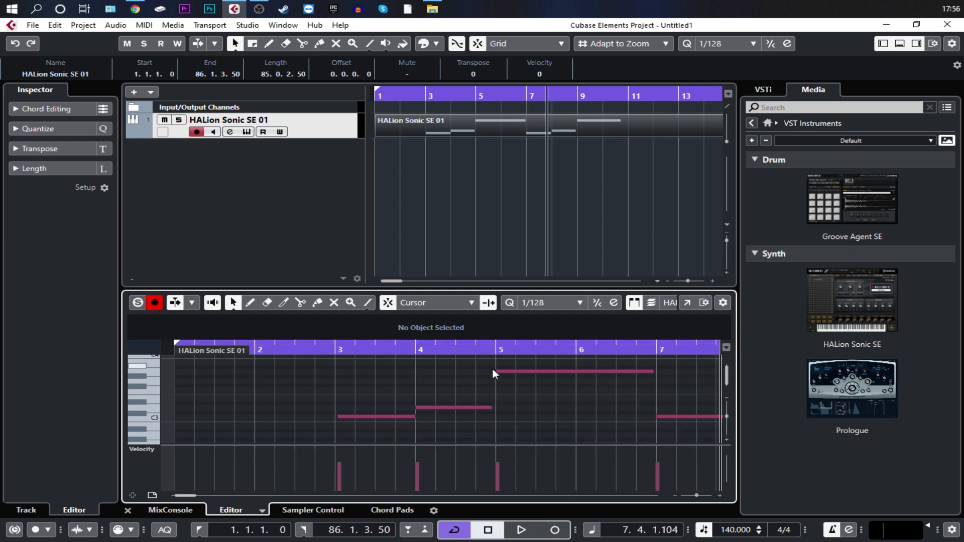
# Audition the first three notes one by one and lower the A3 note at bar 5 to G3.
pyautogui.click(398, 416)
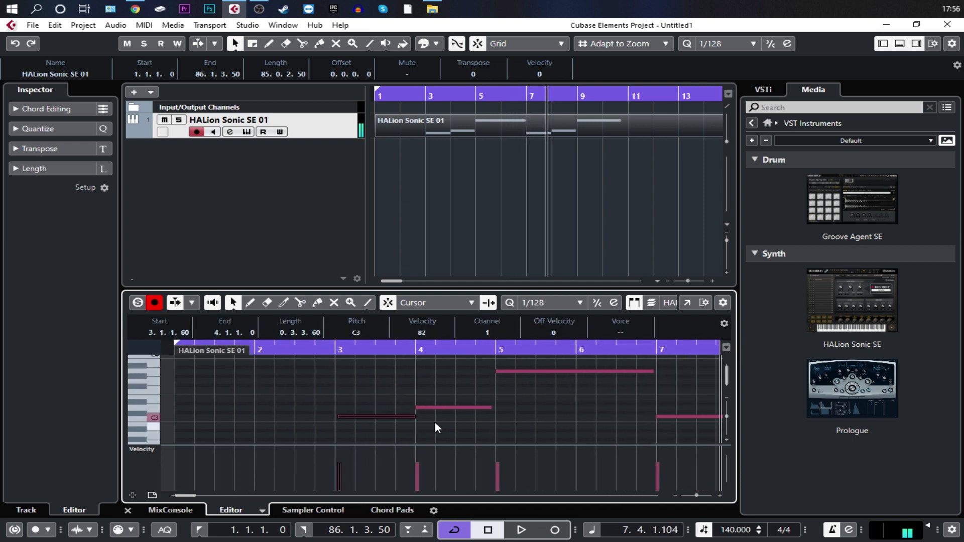
pyautogui.click(460, 408)
pyautogui.click(519, 372)
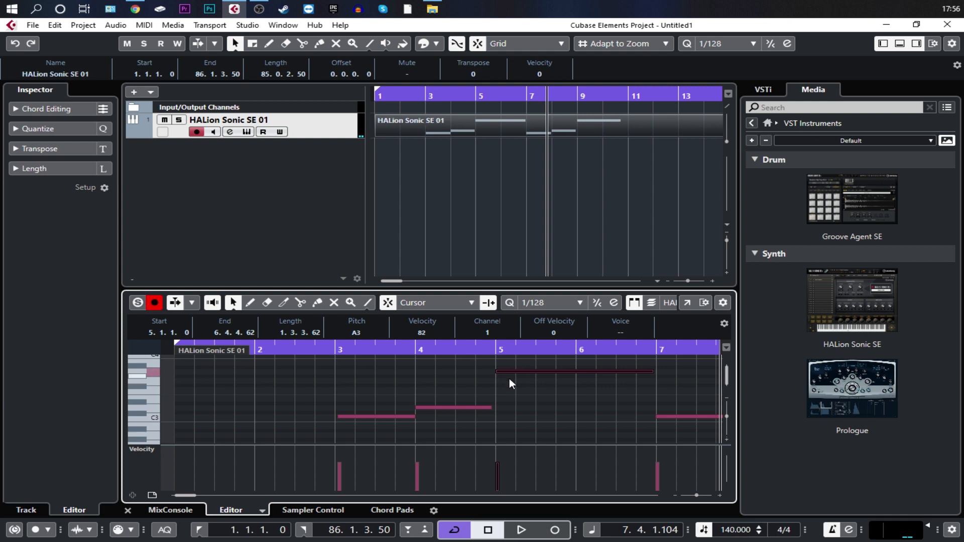
pyautogui.scroll(3, 552, 374)
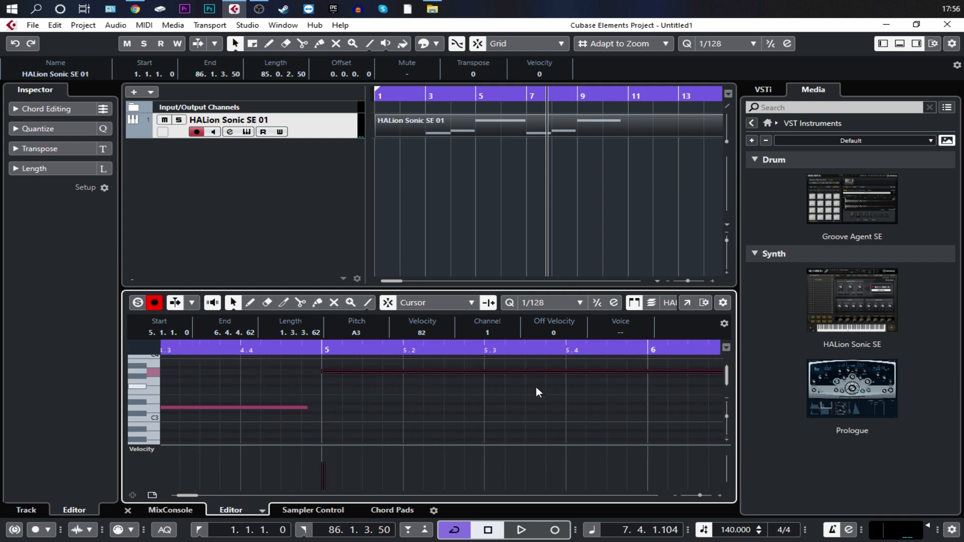
pyautogui.scroll(-3, 499, 389)
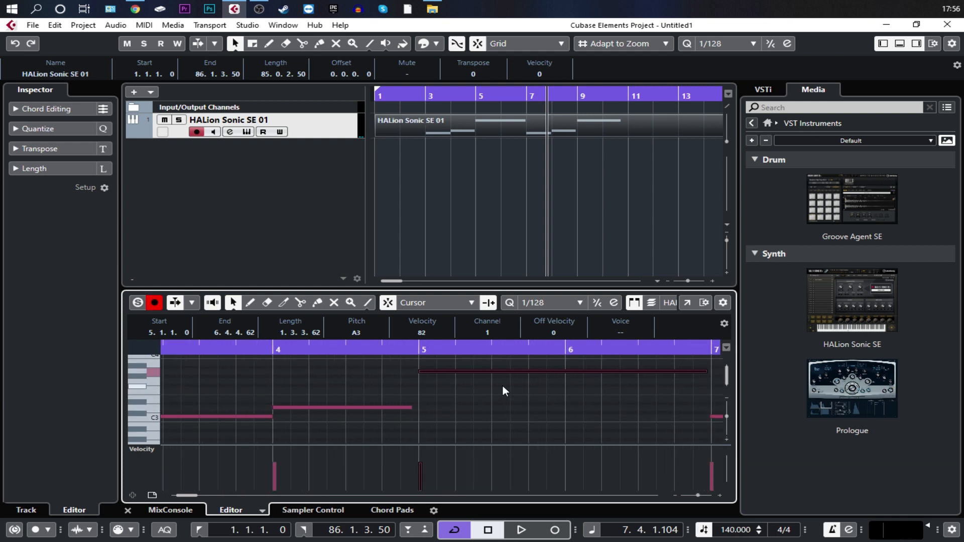
pyautogui.press('Down')
pyautogui.press('Down')
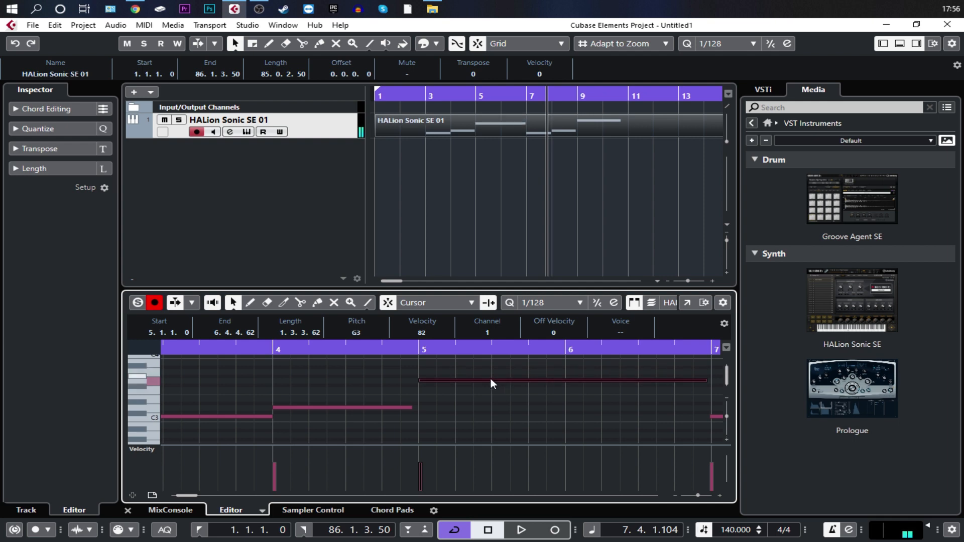
# Play the part back from bar 4 into bar 5 to hear the lowered note.
pyautogui.click(296, 348)
pyautogui.press('space')
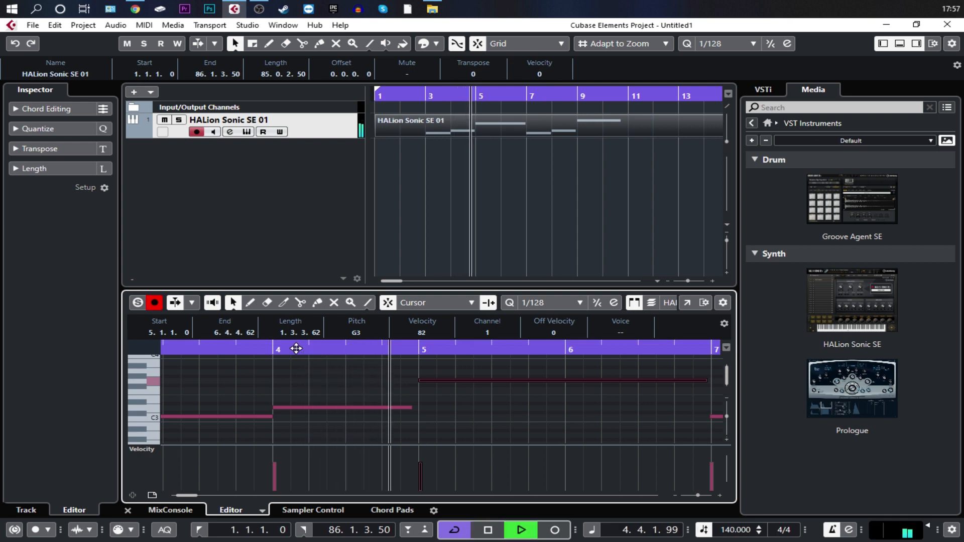
pyautogui.press('space')
# Extend the end of the D3 note at bar 4 to the start of bar 5.
pyautogui.scroll(4, 406, 404)
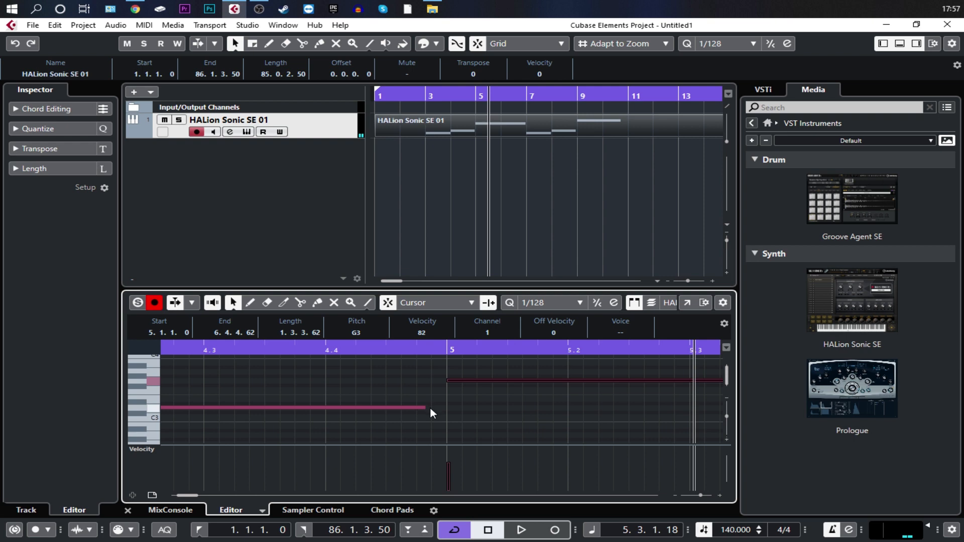
pyautogui.moveTo(427, 408); pyautogui.dragTo(448, 406)
pyautogui.scroll(-7, 448, 405)
pyautogui.scroll(-1, 449, 399)
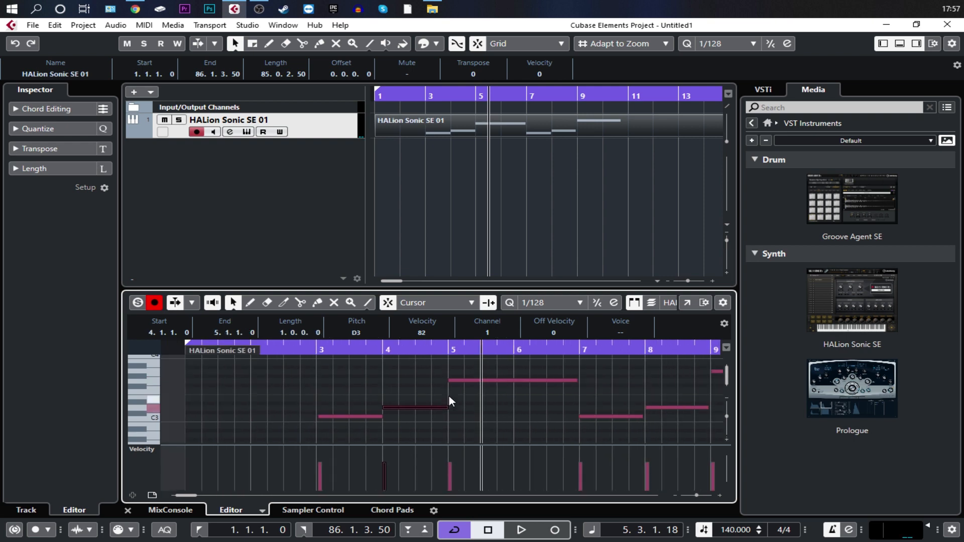
# Play the part back from bar 2 into bar 8, and return the cursor to before bar 3.
pyautogui.moveTo(430, 351); pyautogui.dragTo(285, 362)
pyautogui.press('space')
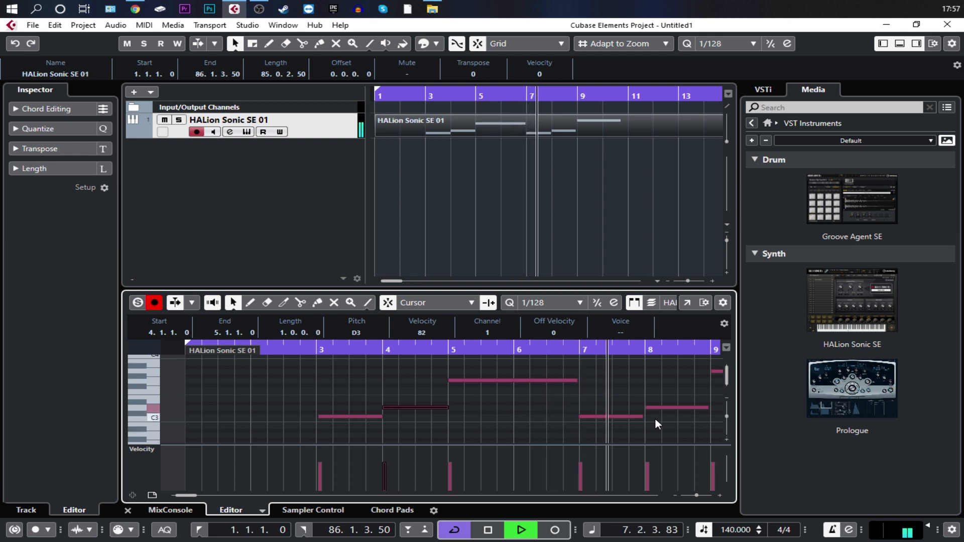
pyautogui.press('space')
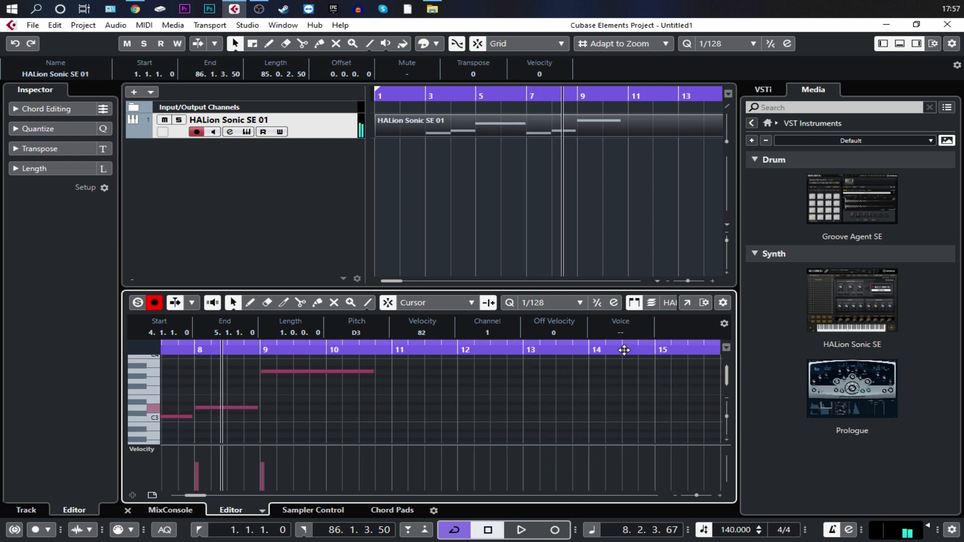
pyautogui.moveTo(236, 349); pyautogui.dragTo(415, 361)
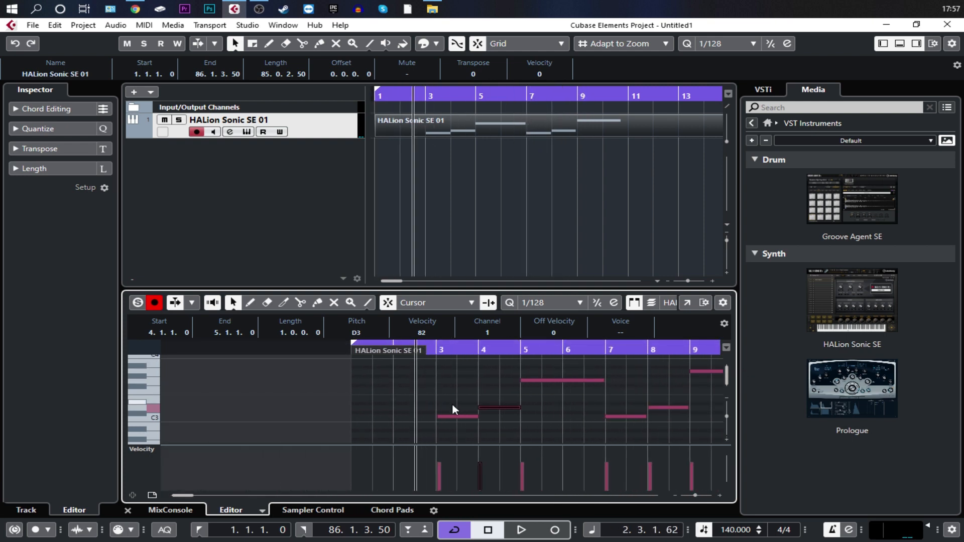
# Examine how the first C3 note's start lines up with bar 3 and play that passage.
pyautogui.scroll(3, 461, 409)
pyautogui.scroll(4, 381, 433)
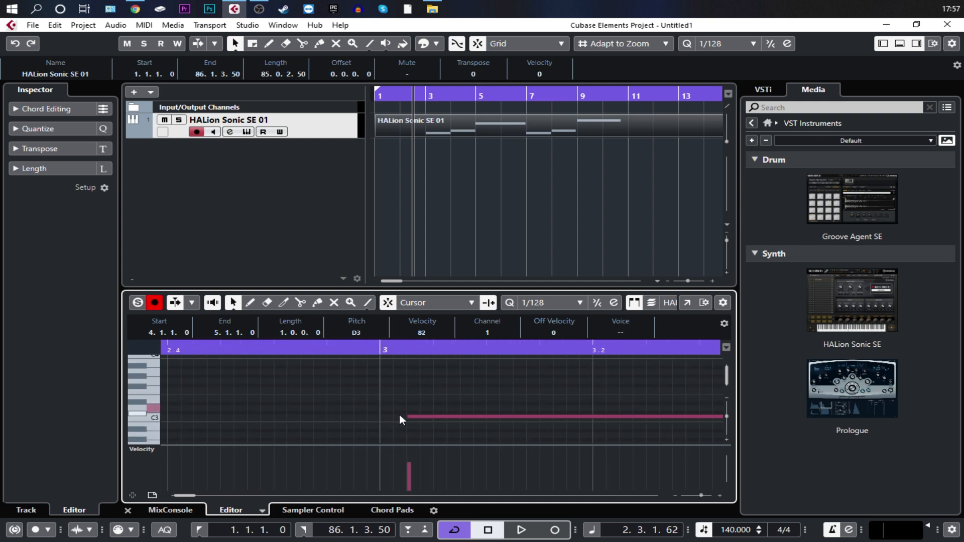
pyautogui.moveTo(381, 354); pyautogui.dragTo(382, 387)
pyautogui.moveTo(383, 446); pyautogui.dragTo(376, 383)
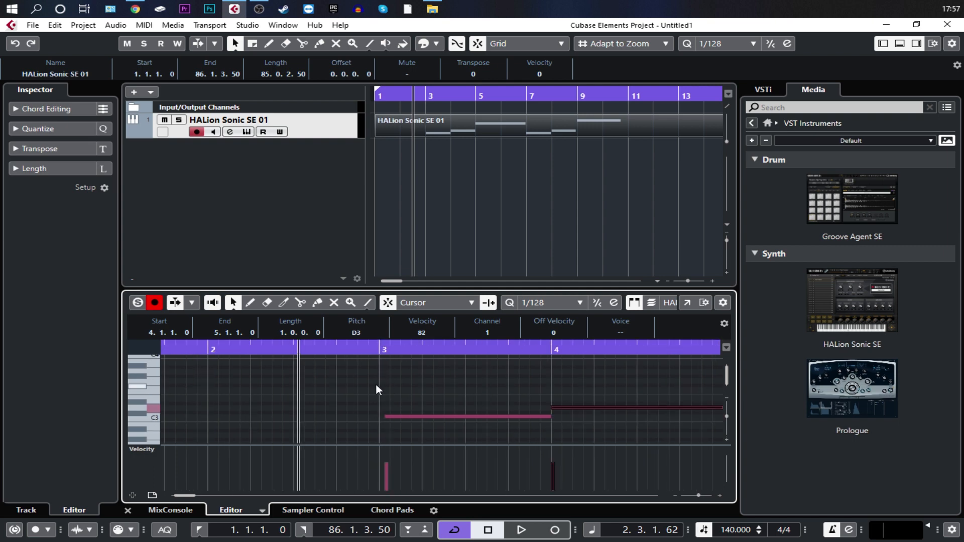
pyautogui.scroll(-2, 370, 391)
pyautogui.scroll(1, 372, 390)
pyautogui.press('space')
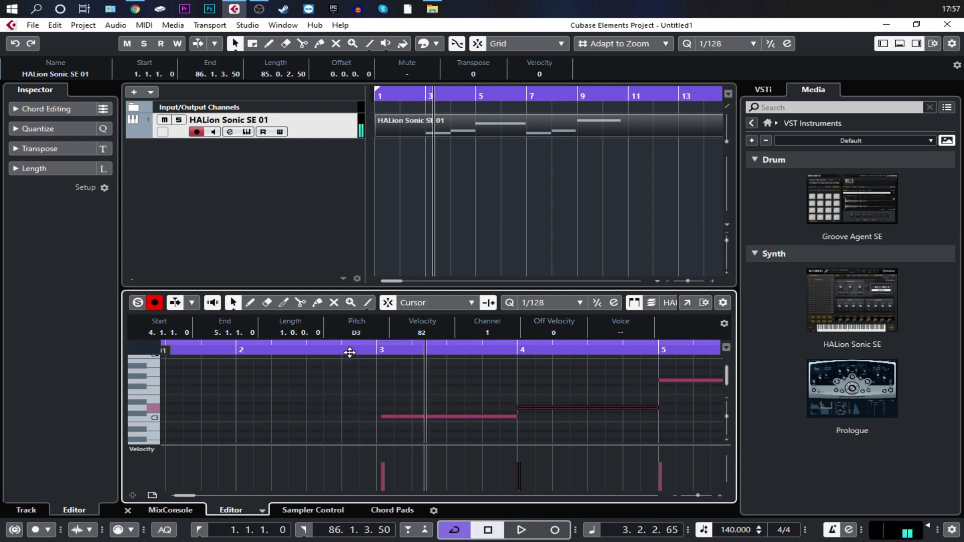
pyautogui.press('space')
pyautogui.press('space')
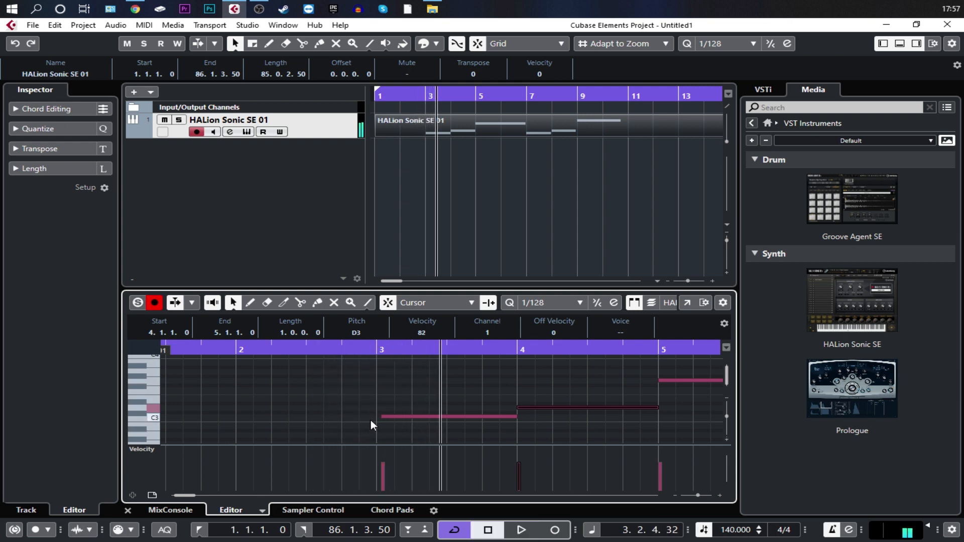
# Extend the start of the first C3 note back to the bar 3 line.
pyautogui.keyDown('ctrl'); pyautogui.scroll(5, 378, 417); pyautogui.keyUp('ctrl')
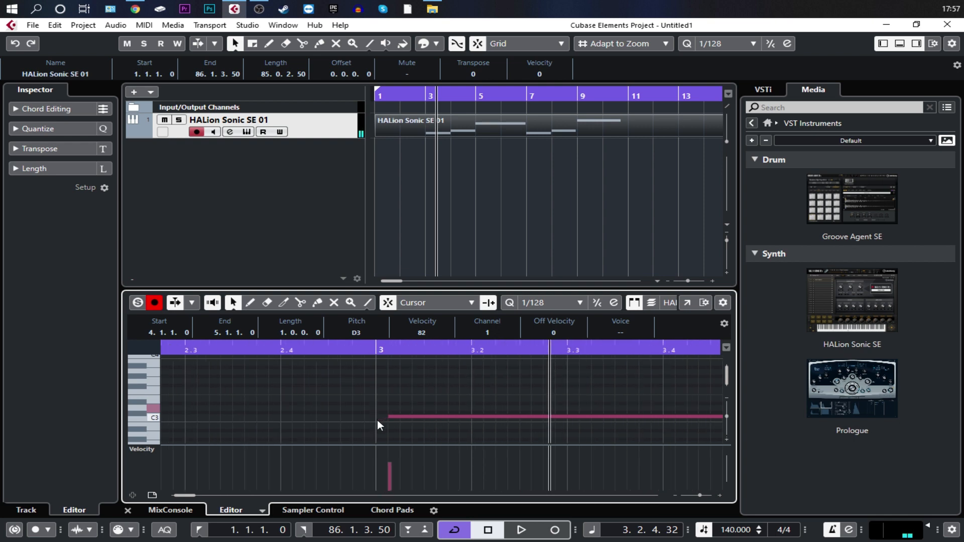
pyautogui.moveTo(391, 417); pyautogui.dragTo(372, 418)
pyautogui.keyDown('ctrl'); pyautogui.scroll(-2, 384, 425); pyautogui.keyUp('ctrl')
pyautogui.keyDown('ctrl'); pyautogui.scroll(-3, 384, 426); pyautogui.keyUp('ctrl')
# Play the part back from before bar 3 up to about bar 7.
pyautogui.click(316, 349)
pyautogui.press('space')
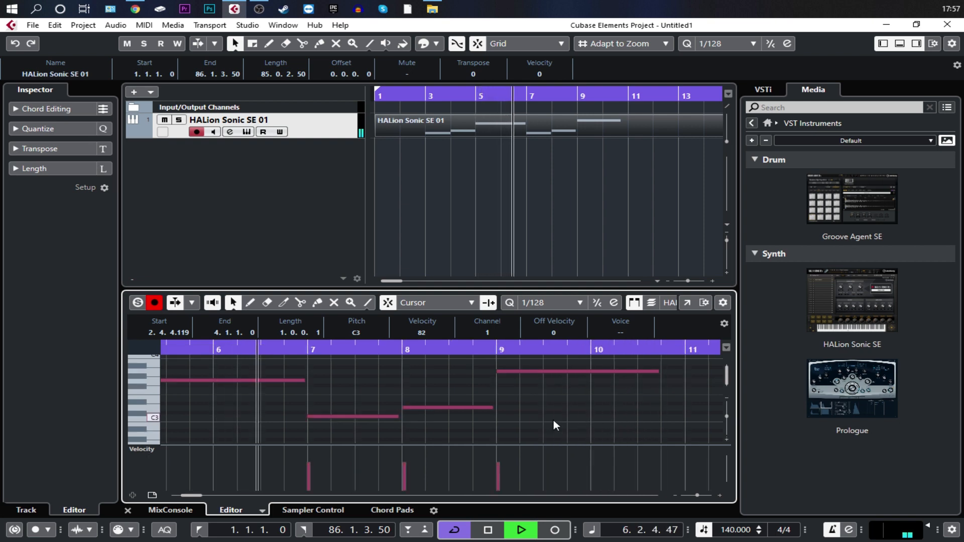
pyautogui.press('space')
# Extend the ends of the G3 note at bar 5, the C3 note at bar 7 and the D3 note at bar 8 to bars 7, 8 and 9.
pyautogui.scroll(2, 296, 400)
pyautogui.scroll(2, 296, 395)
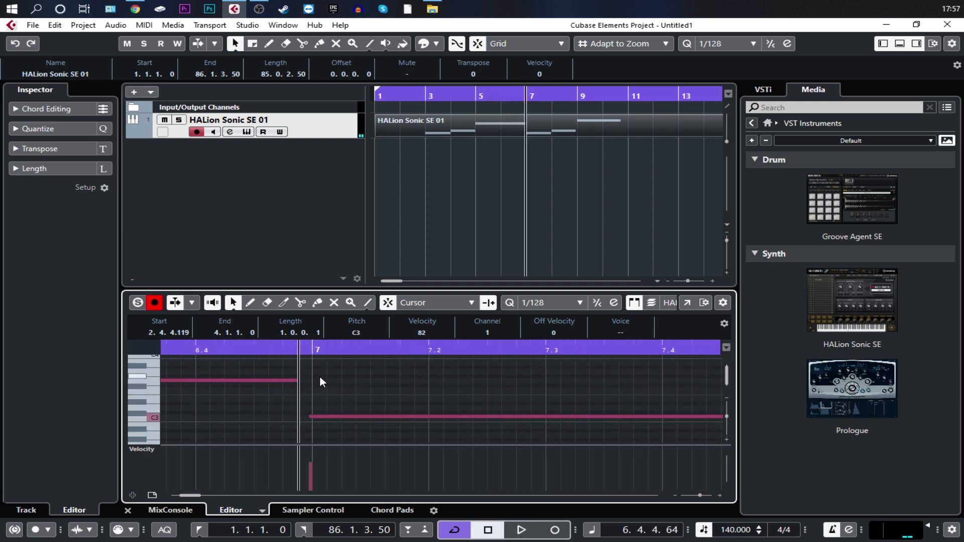
pyautogui.moveTo(287, 384); pyautogui.dragTo(314, 417)
pyautogui.click(310, 413)
pyautogui.moveTo(372, 350); pyautogui.dragTo(417, 396)
pyautogui.moveTo(327, 418); pyautogui.dragTo(360, 408)
pyautogui.moveTo(402, 350); pyautogui.dragTo(513, 381)
pyautogui.moveTo(435, 408); pyautogui.dragTo(451, 407)
pyautogui.scroll(-2, 482, 380)
# Lower the A3 note at bar 9 to G3 and extend its end to bar 11.
pyautogui.click(504, 372)
pyautogui.press('Down')
pyautogui.press('Down')
pyautogui.click(544, 350)
pyautogui.moveTo(553, 351); pyautogui.dragTo(354, 382)
pyautogui.moveTo(249, 379); pyautogui.dragTo(314, 380)
# Shorten the HALion Sonic SE 01 part in the project window so that it ends at bar 12.
pyautogui.press('g')
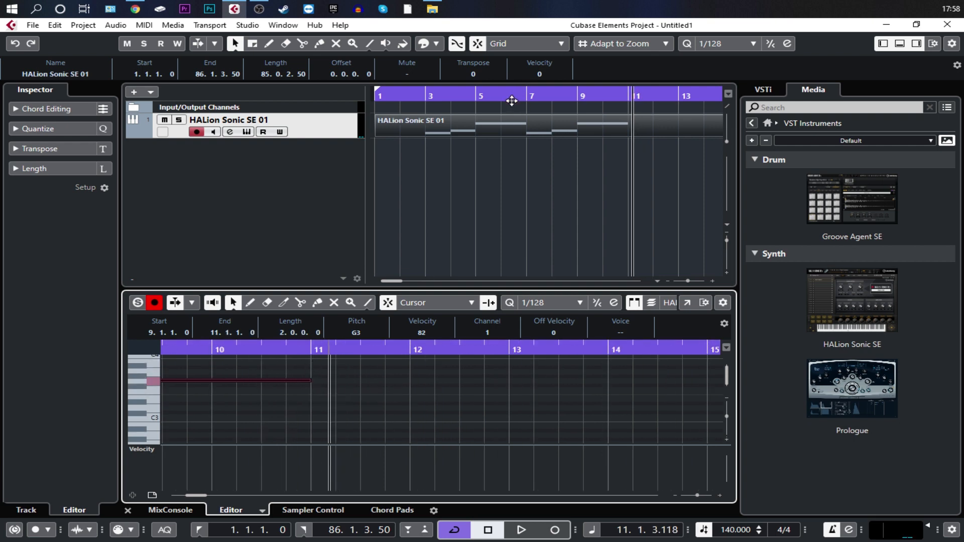
pyautogui.click(508, 221)
pyautogui.press('g')
pyautogui.press('g')
pyautogui.press('h')
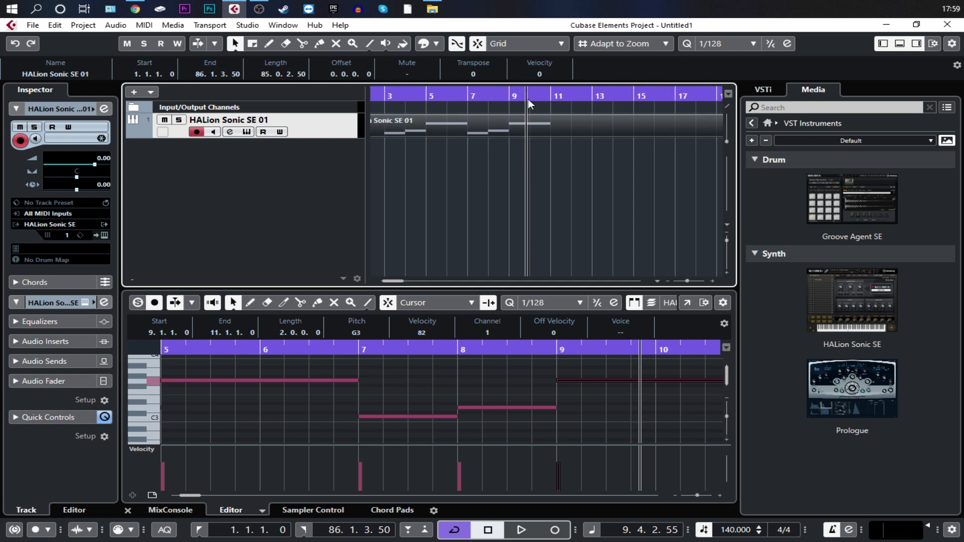
pyautogui.press('g')
pyautogui.press('g')
pyautogui.press('g')
pyautogui.press('g')
pyautogui.press('g')
pyautogui.press('g')
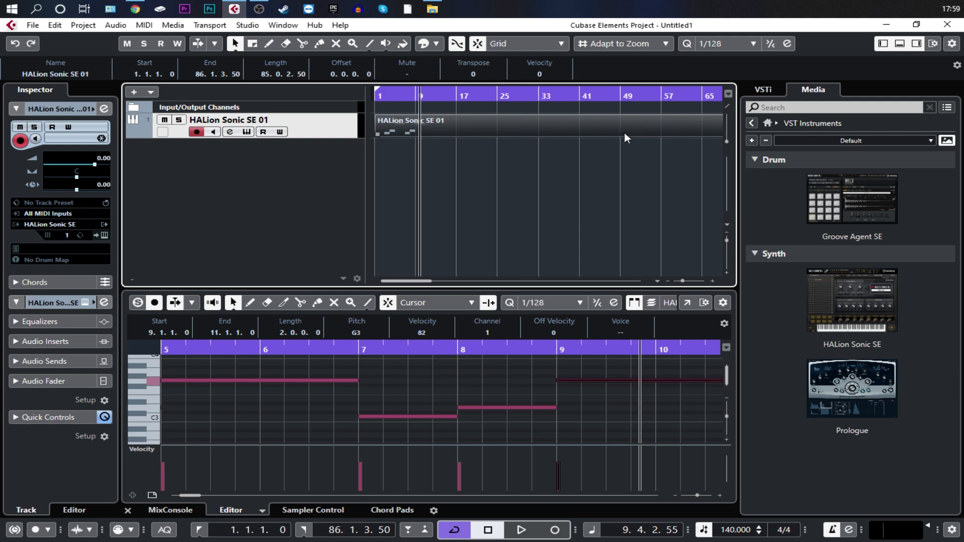
pyautogui.moveTo(566, 132); pyautogui.dragTo(396, 141)
# Trim the end of the HALion Sonic SE 01 part to bar 11, where its last note ends.
pyautogui.press('h')
pyautogui.press('h')
pyautogui.press('h')
pyautogui.press('h')
pyautogui.press('h')
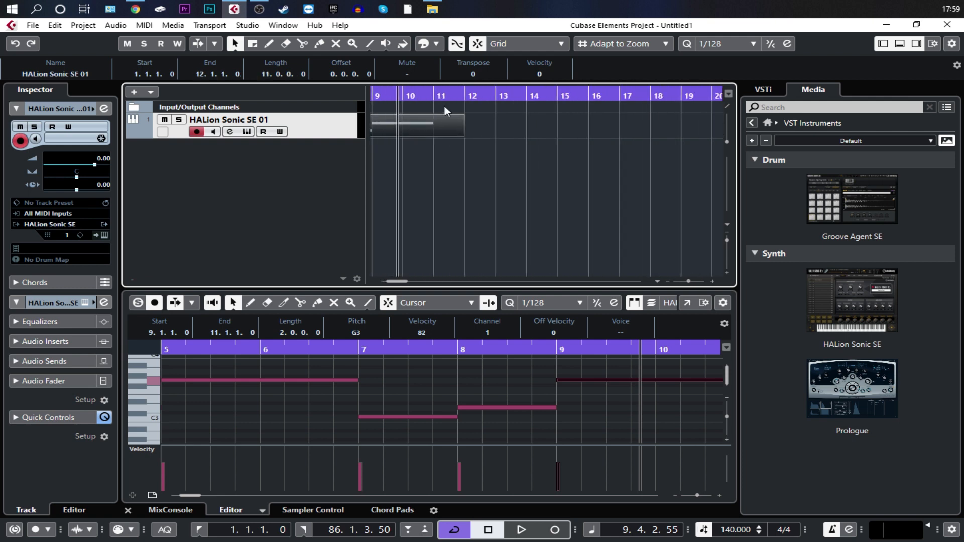
pyautogui.press('h')
pyautogui.press('g')
pyautogui.press('g')
pyautogui.press('g')
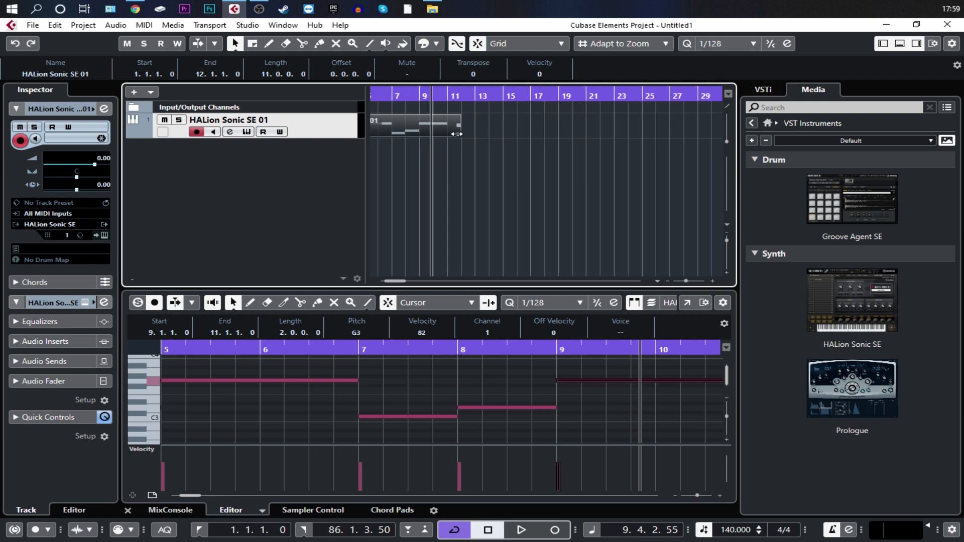
pyautogui.press('h')
pyautogui.press('h')
pyautogui.press('h')
pyautogui.moveTo(476, 136); pyautogui.dragTo(430, 138)
pyautogui.press('g')
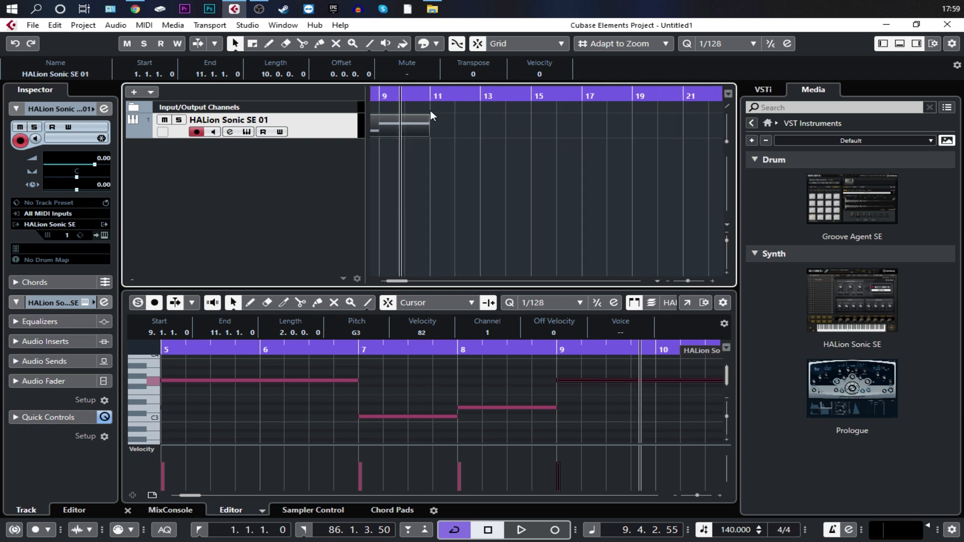
# Trim the empty start of the HALion Sonic SE 01 part and place the part at bar 1.
pyautogui.moveTo(424, 100); pyautogui.dragTo(328, 100)
pyautogui.moveTo(376, 135); pyautogui.dragTo(393, 135)
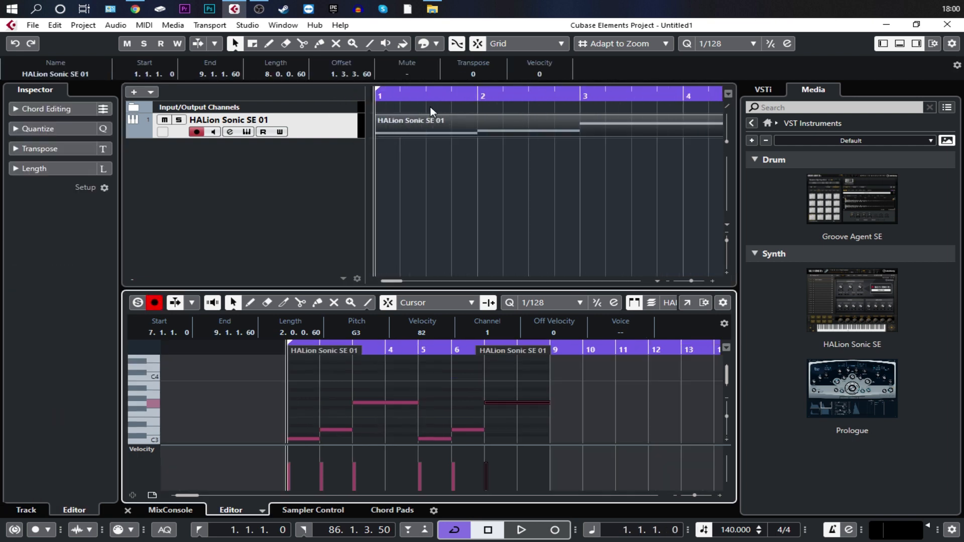
# Copy the HALion Sonic SE 01 part so that the duplicate starts at bar 9, and play back the two parts.
pyautogui.press('g')
pyautogui.press('g')
pyautogui.press('g')
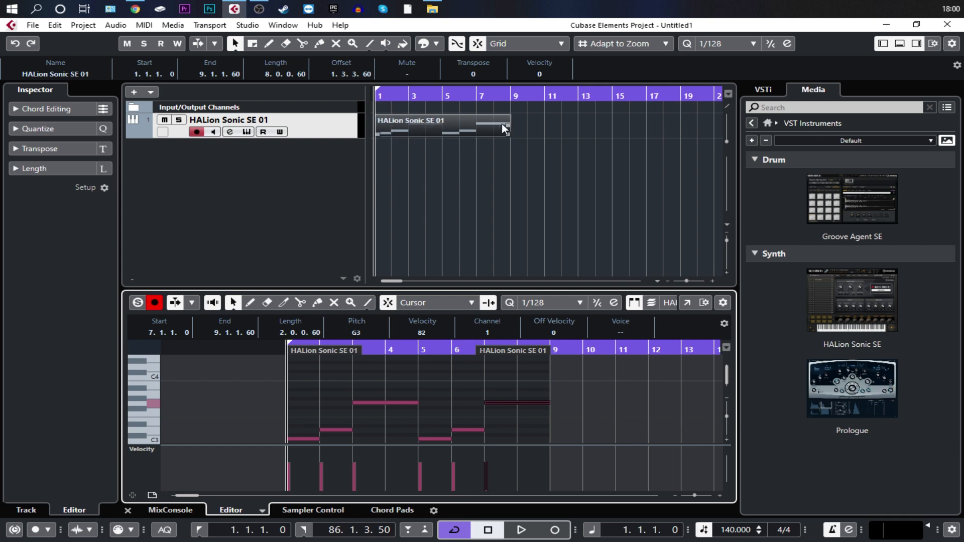
pyautogui.scroll(3, 508, 129)
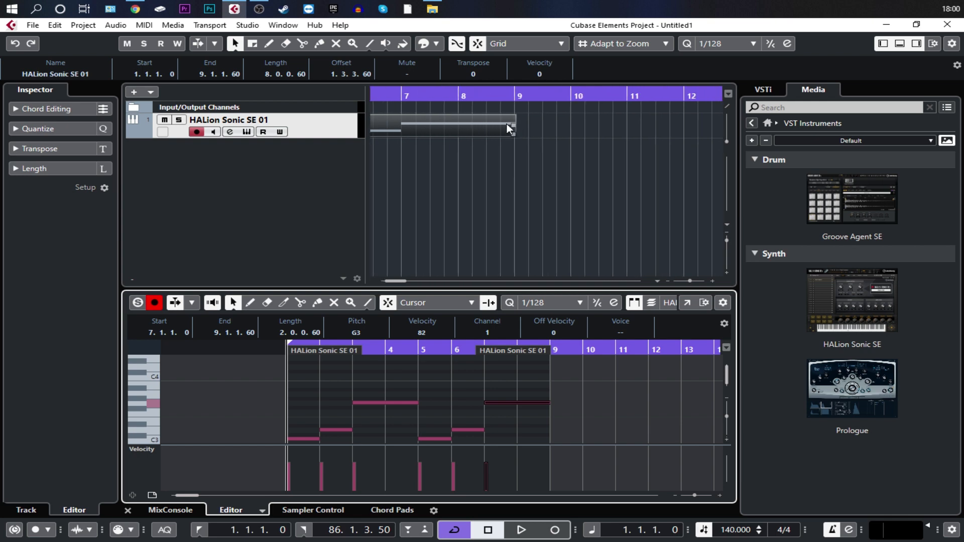
pyautogui.moveTo(513, 131); pyautogui.dragTo(533, 127)
pyautogui.scroll(-5, 402, 108)
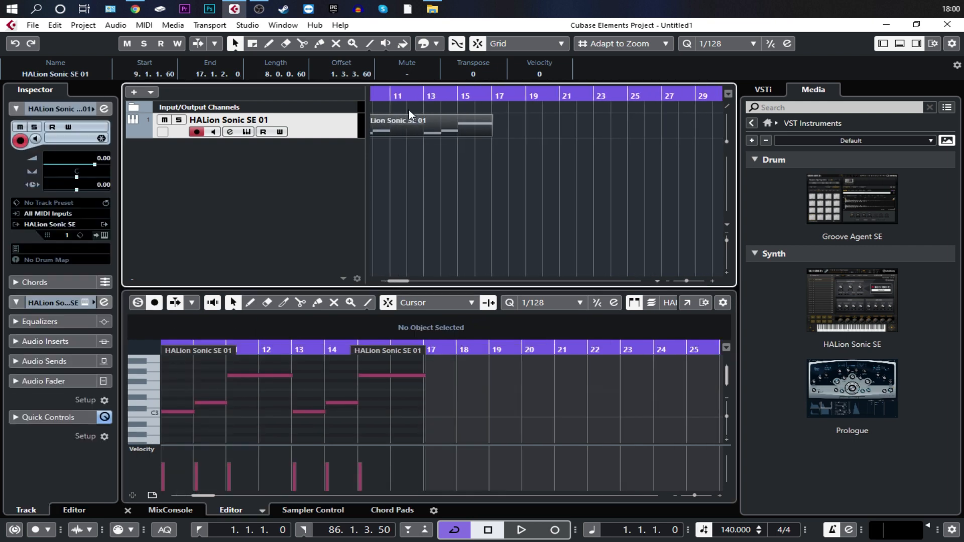
pyautogui.moveTo(405, 99); pyautogui.dragTo(447, 104)
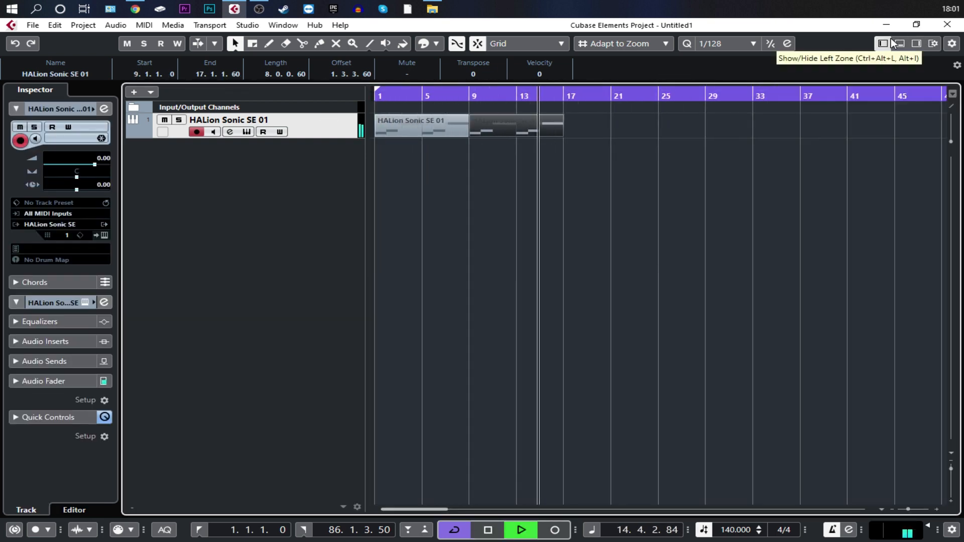
pyautogui.press('space')
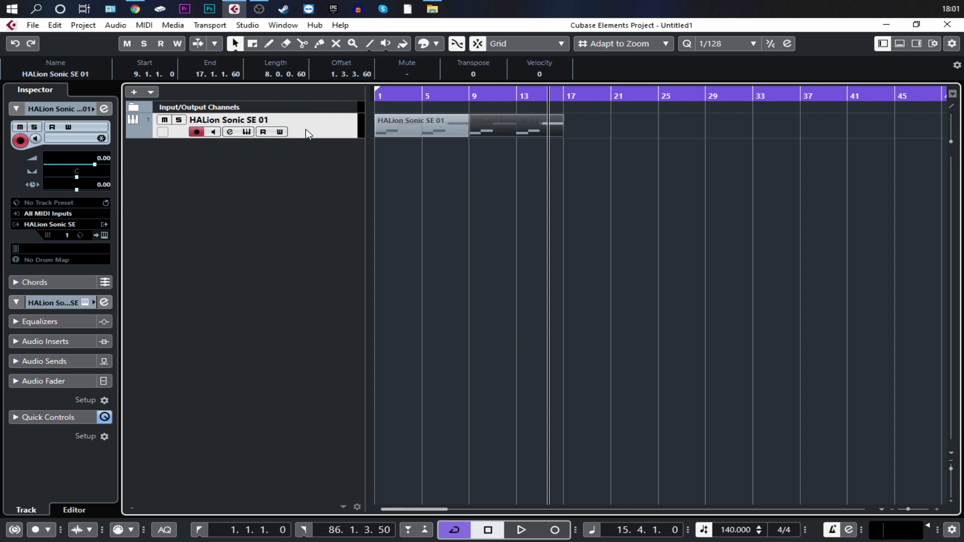
# Duplicate the HALion Sonic SE 01 track with its parts.
pyautogui.rightClick(319, 132)
pyautogui.click(353, 170)
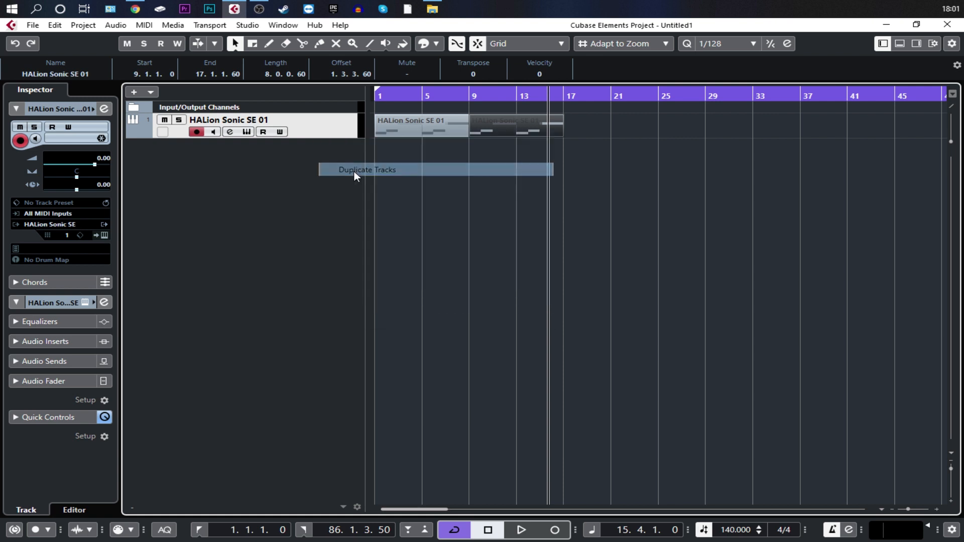
# Transpose all notes in the duplicate track's first part up one octave, so that its first note is C4.
pyautogui.doubleClick(431, 155)
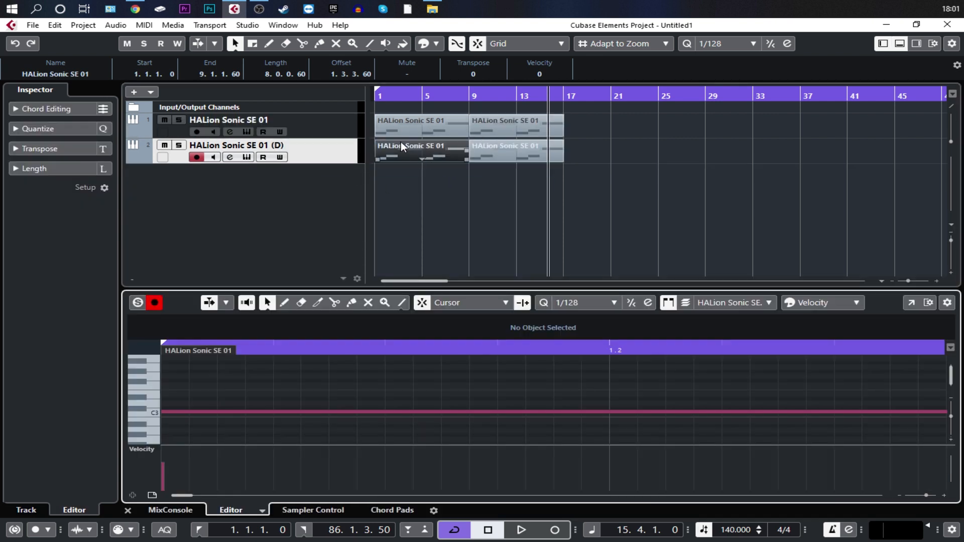
pyautogui.scroll(-15, 275, 417)
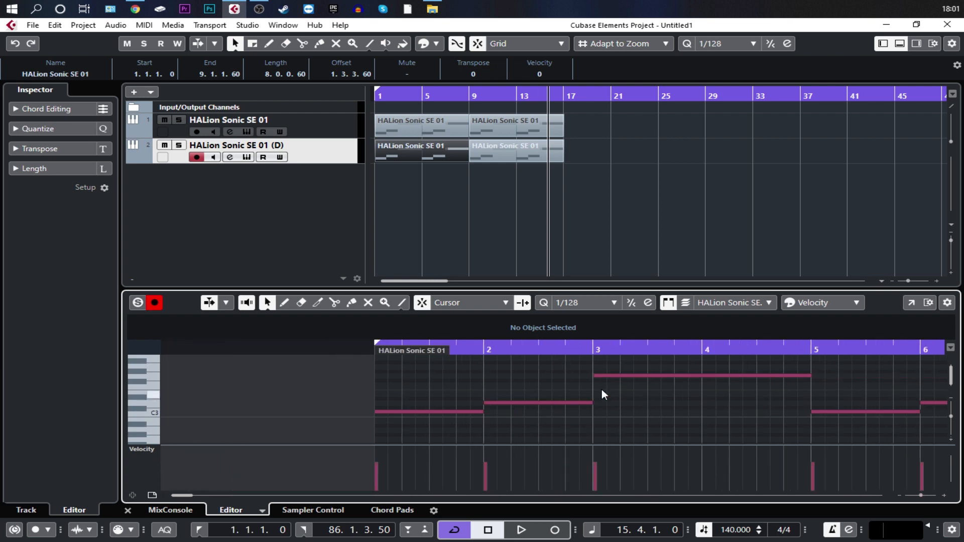
pyautogui.scroll(-2, 455, 411)
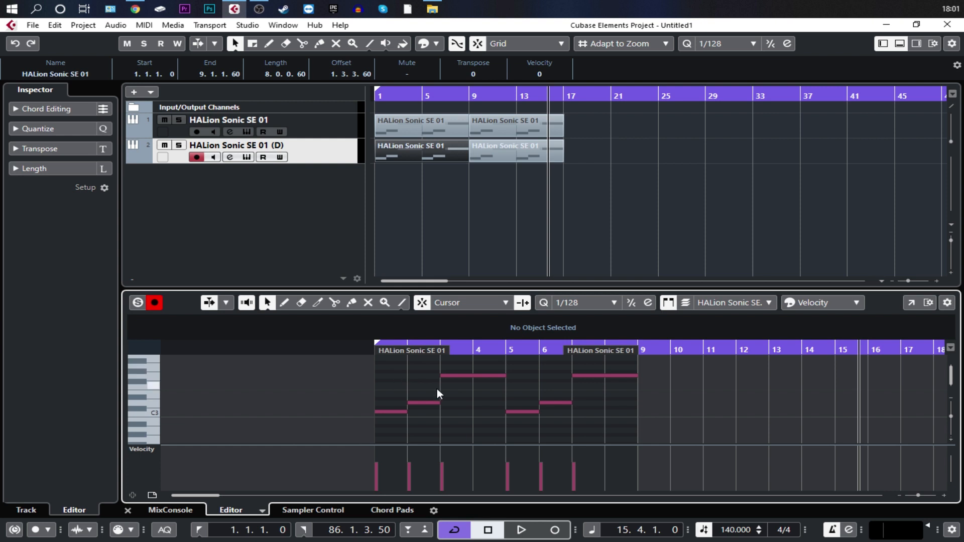
pyautogui.hotkey('ctrl', 'a')
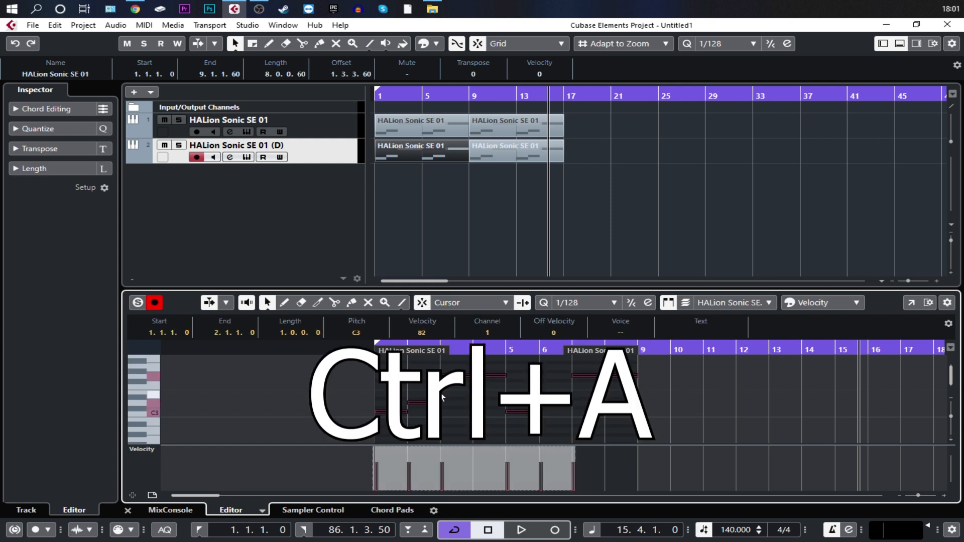
pyautogui.hotkey('shift', 'Up')
pyautogui.hotkey('shift', 'Up')
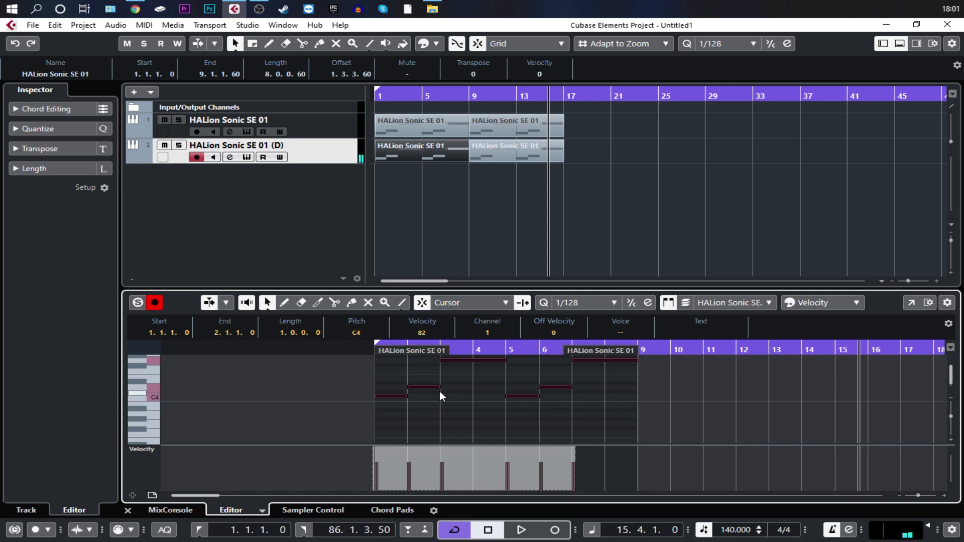
# Transpose all notes in the duplicate track's second part, at bar 9, up one octave.
pyautogui.click(508, 156)
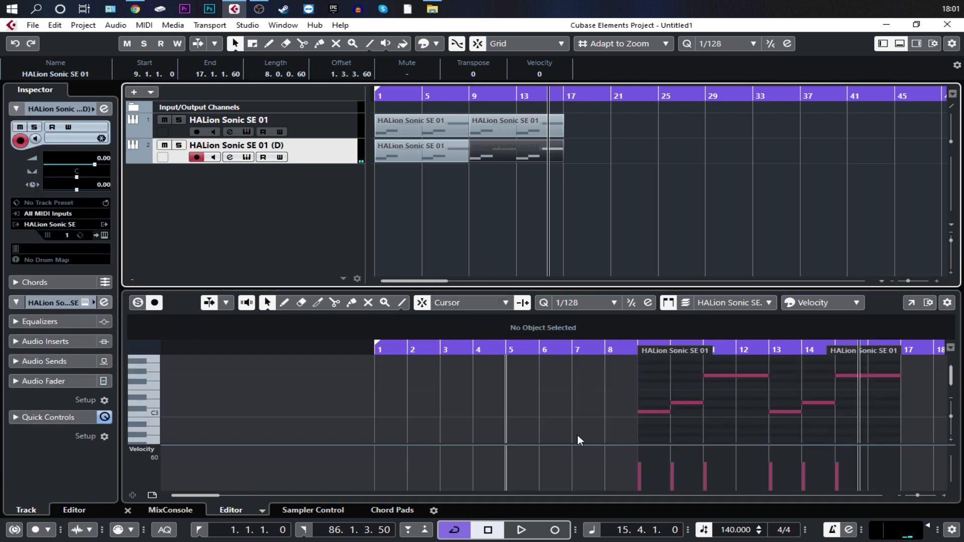
pyautogui.hotkey('ctrl', 'a')
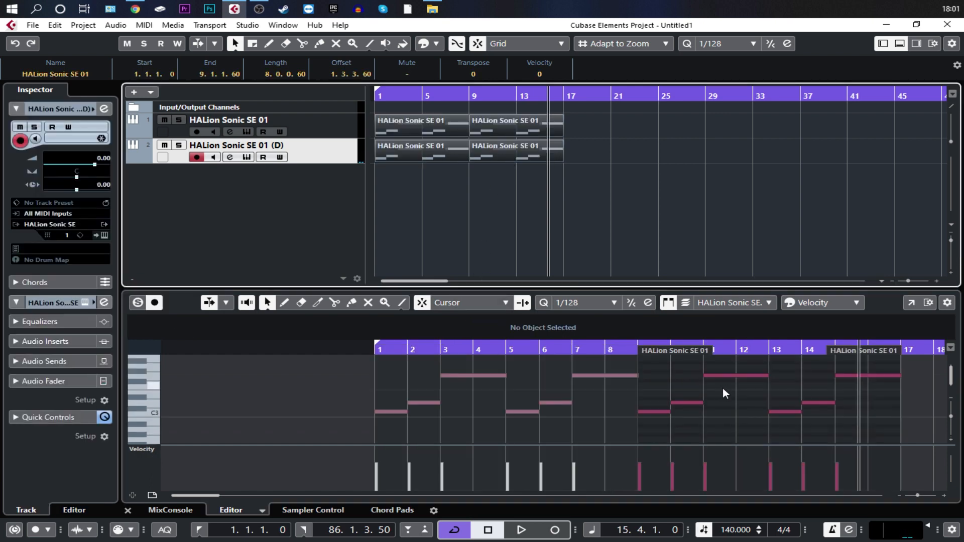
pyautogui.click(501, 147)
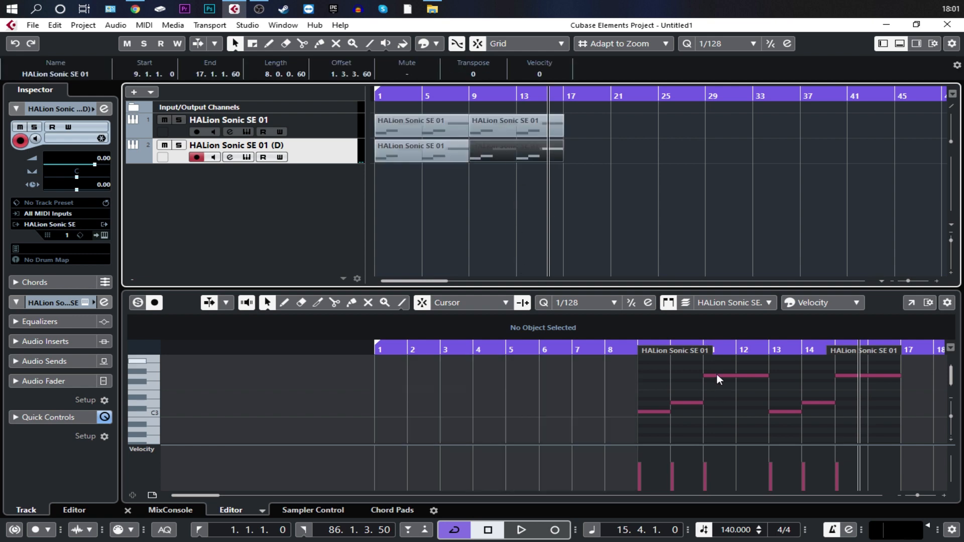
pyautogui.hotkey('ctrl', 's')
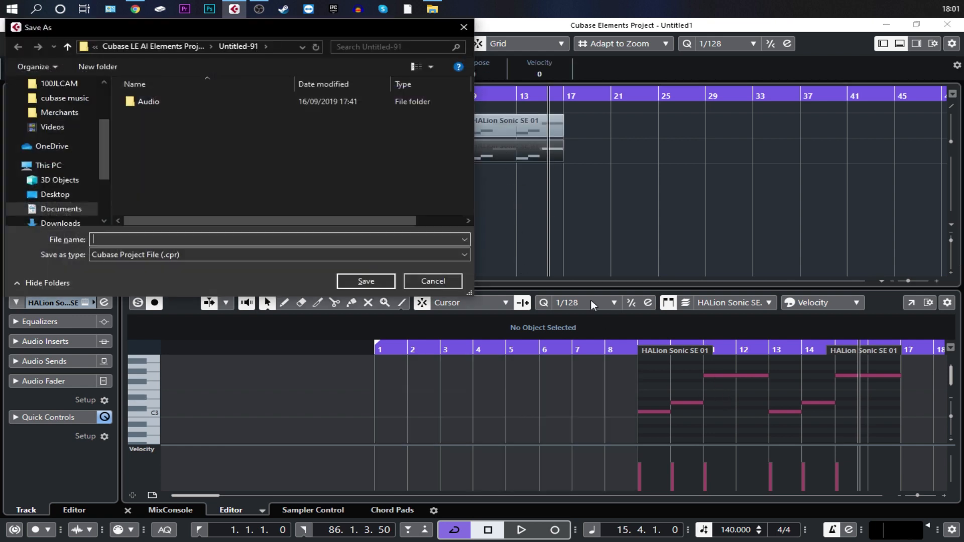
pyautogui.click(468, 23)
pyautogui.click(679, 396)
pyautogui.hotkey('ctrl', 'a')
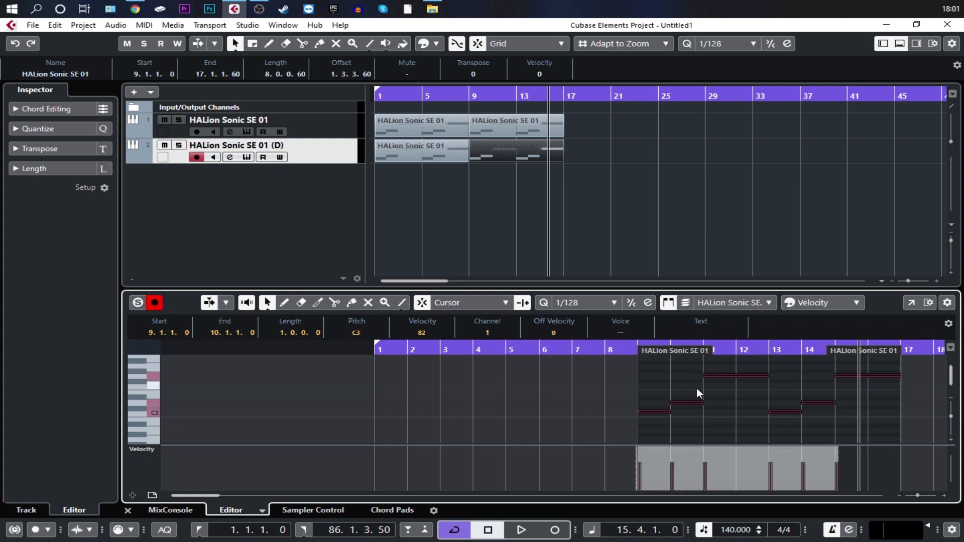
pyautogui.hotkey('shift', 'Up')
# Play the arrangement from the start, muting and unmuting the duplicate track to compare the sound with and without it.
pyautogui.moveTo(404, 92); pyautogui.dragTo(354, 95)
pyautogui.press('space')
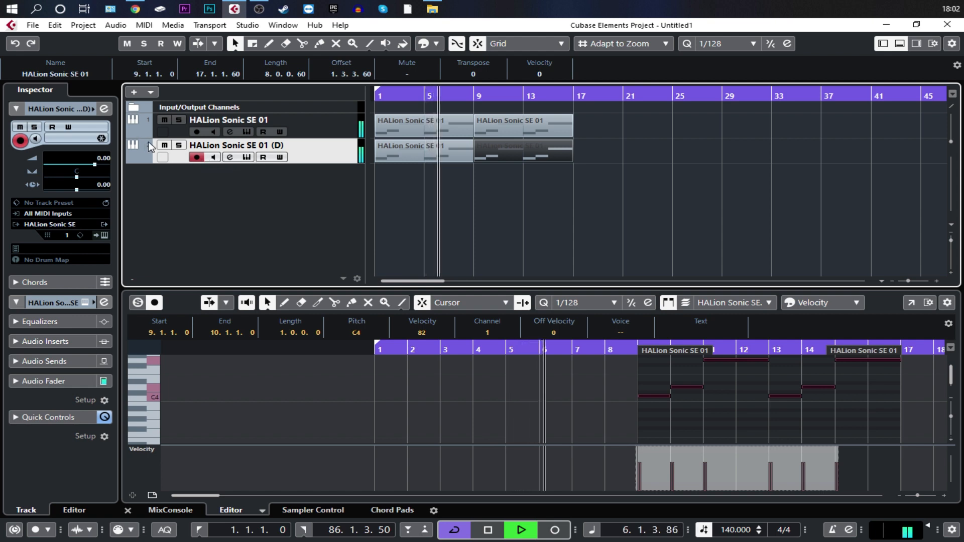
pyautogui.click(165, 145)
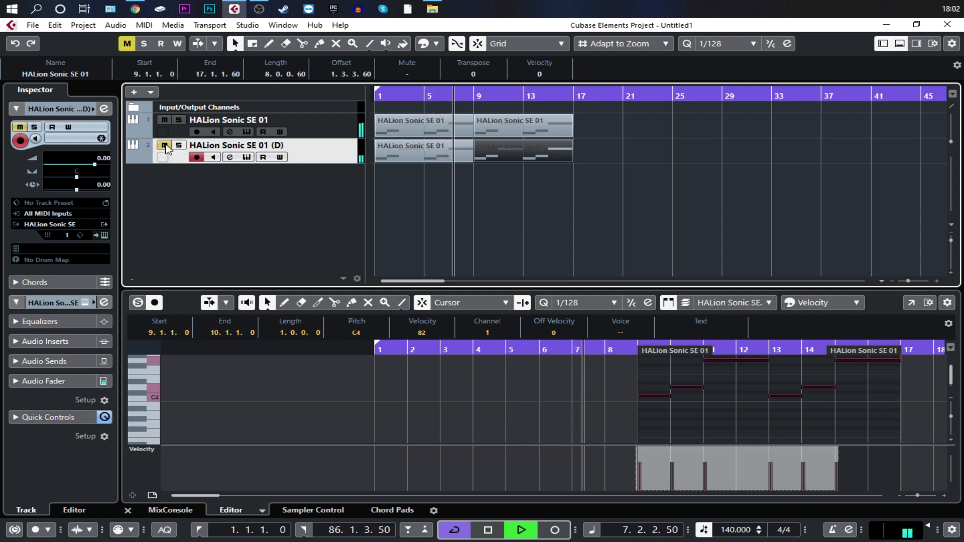
pyautogui.click(165, 145)
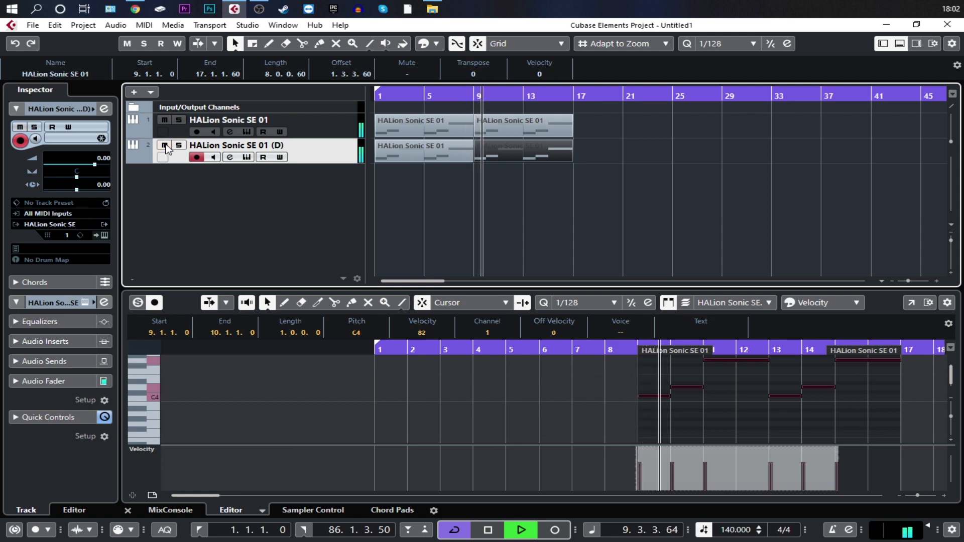
pyautogui.click(165, 145)
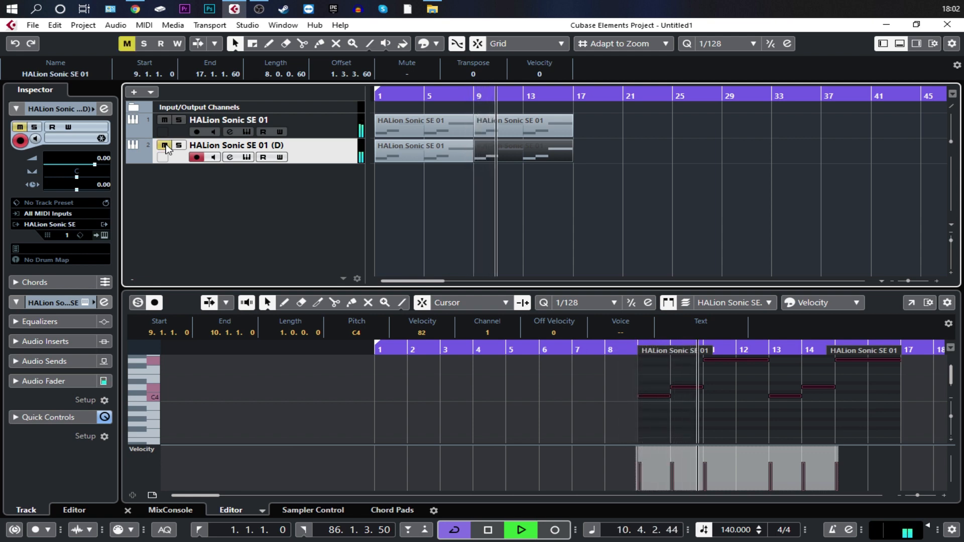
pyautogui.click(165, 146)
pyautogui.click(165, 145)
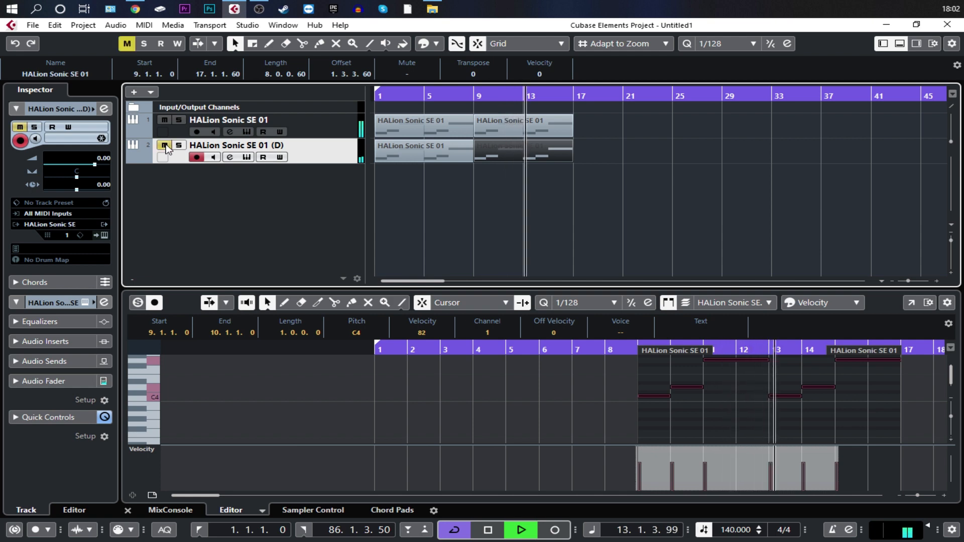
pyautogui.click(165, 145)
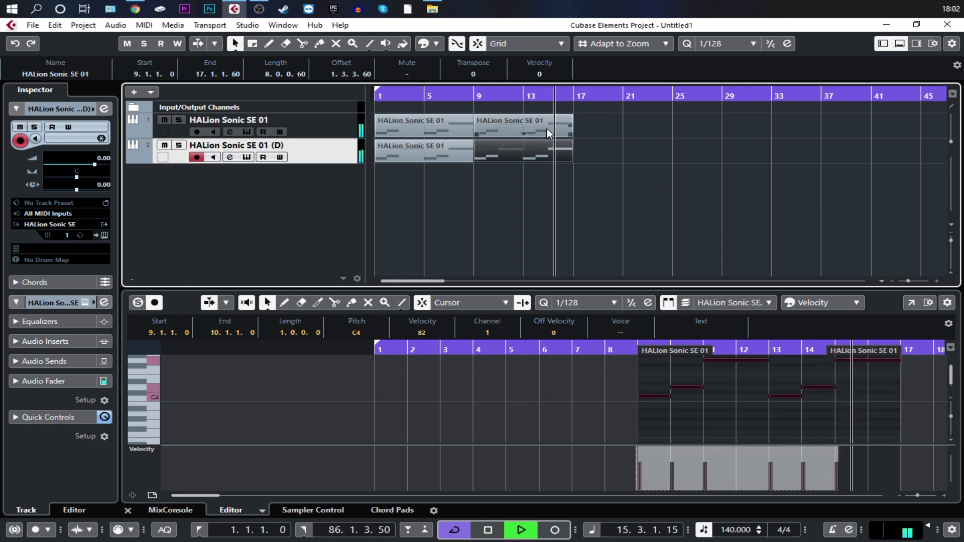
pyautogui.press('space')
# Colour the duplicate track's second part, at bar 9, red.
pyautogui.press('g')
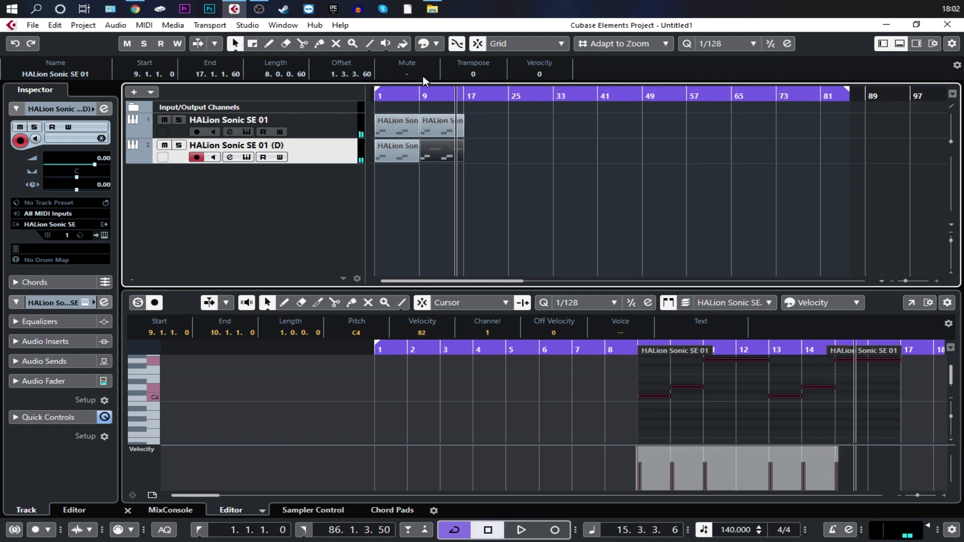
pyautogui.click(430, 43)
pyautogui.click(432, 77)
pyautogui.click(409, 174)
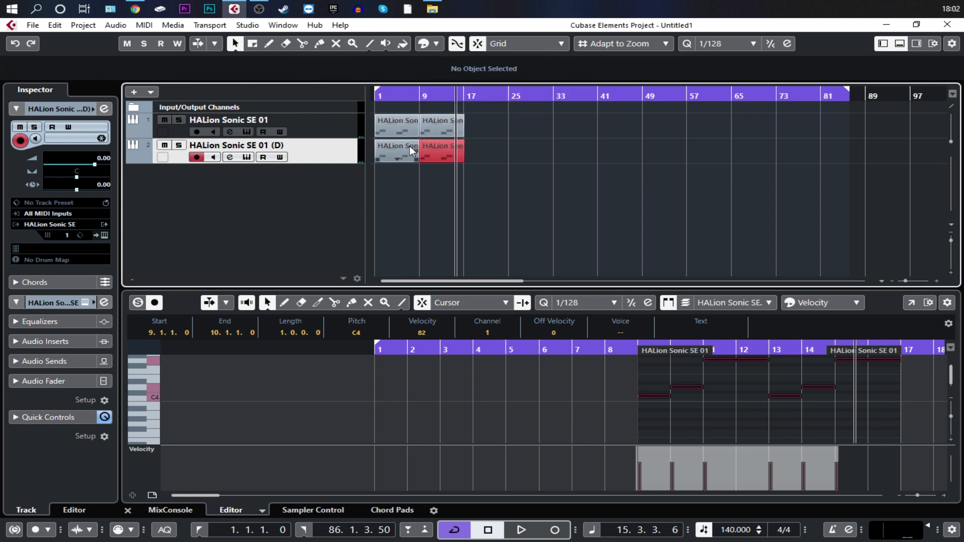
# Try other colours on the duplicate track's first part, then colour the first parts on both tracks violet.
pyautogui.click(411, 150)
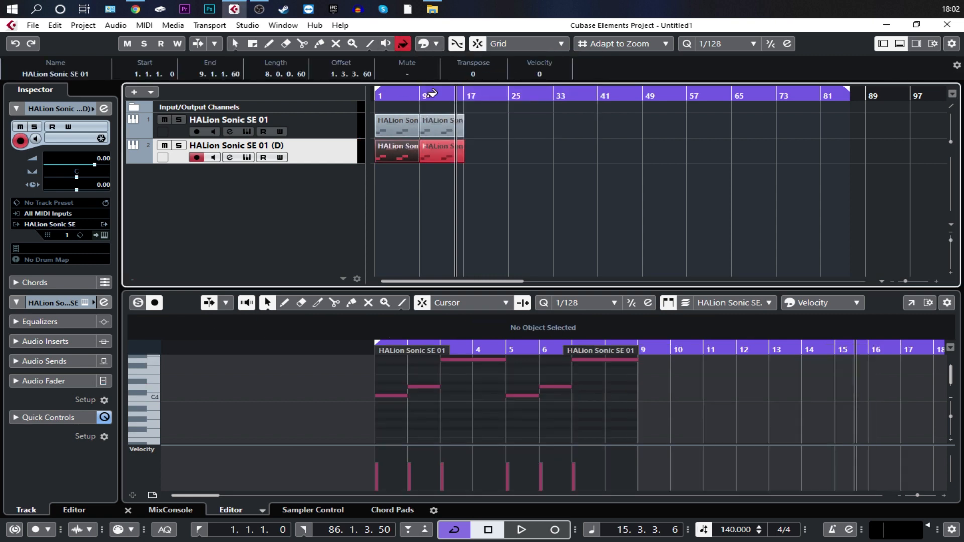
pyautogui.click(434, 44)
pyautogui.click(459, 97)
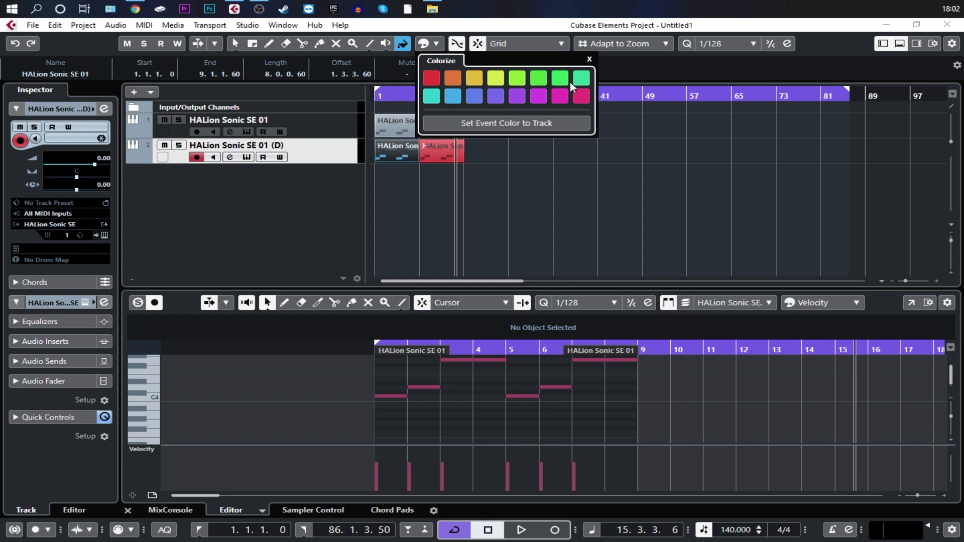
pyautogui.click(532, 98)
pyautogui.click(495, 95)
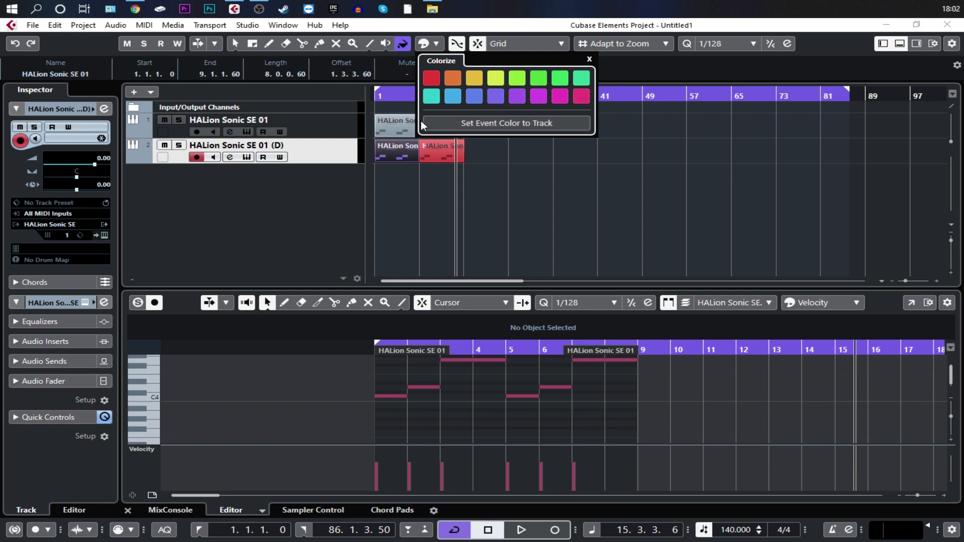
pyautogui.click(407, 116)
pyautogui.click(440, 122)
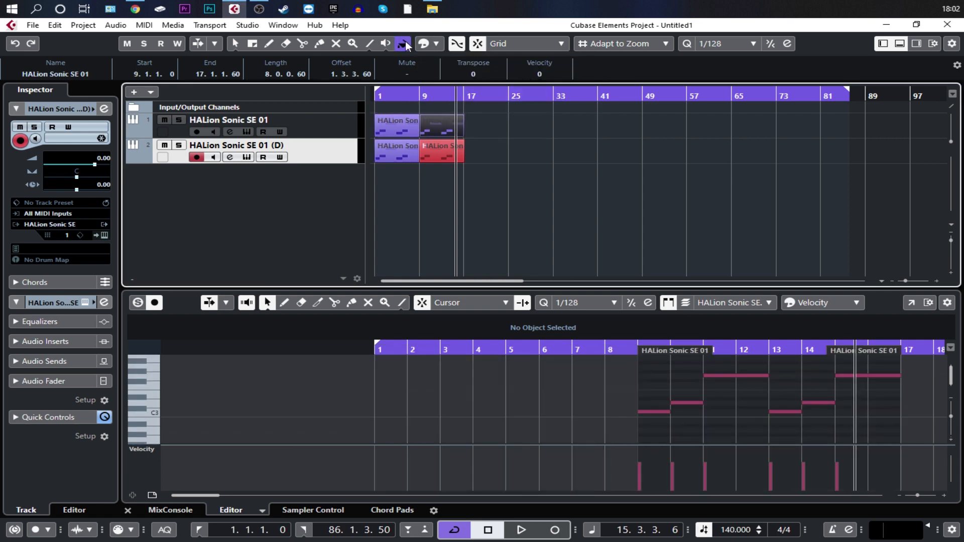
# Apply red to the original track's second part and the duplicate track's first part.
pyautogui.click(428, 45)
pyautogui.click(459, 120)
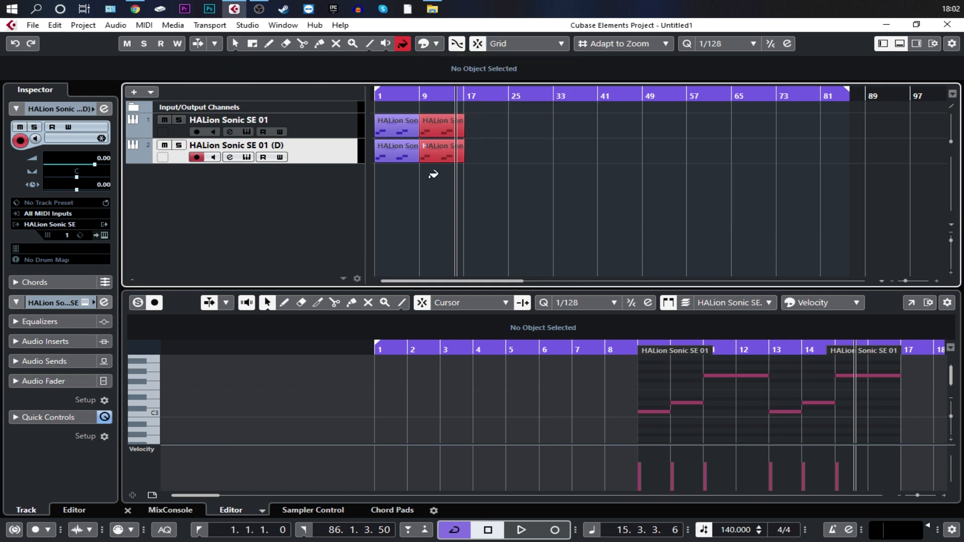
pyautogui.click(408, 144)
pyautogui.click(519, 129)
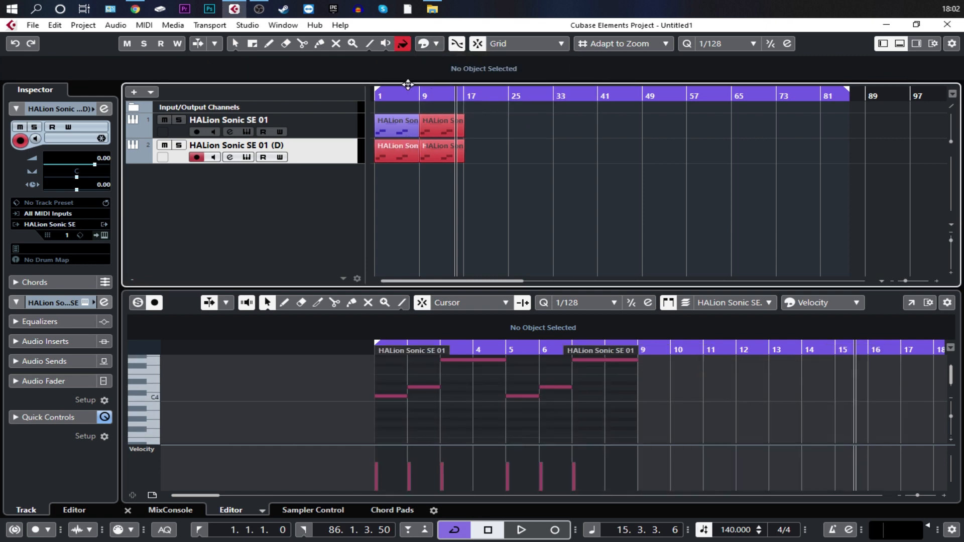
# Choose blue as the colour and apply it to both parts on the original HALion Sonic SE 01 track.
pyautogui.click(426, 45)
pyautogui.click(470, 101)
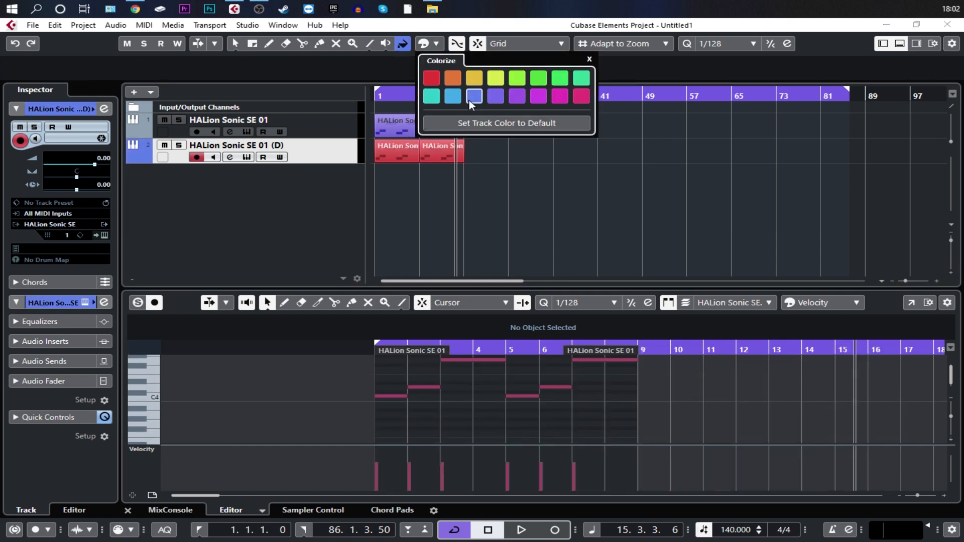
pyautogui.click(440, 126)
pyautogui.click(414, 120)
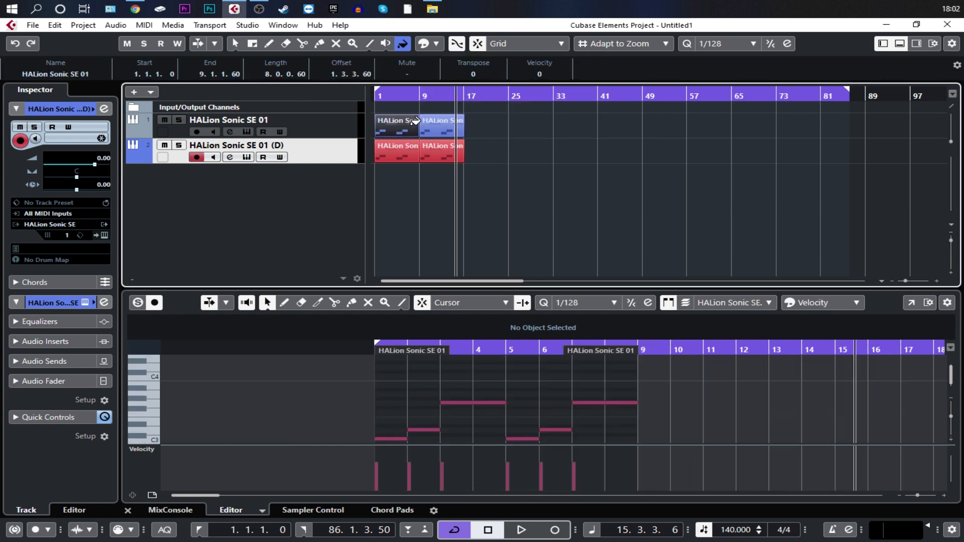
# Select the original track with the playback position at bar 1, and switch back to the Object Selection tool with no part selected.
pyautogui.click(373, 97)
pyautogui.click(302, 133)
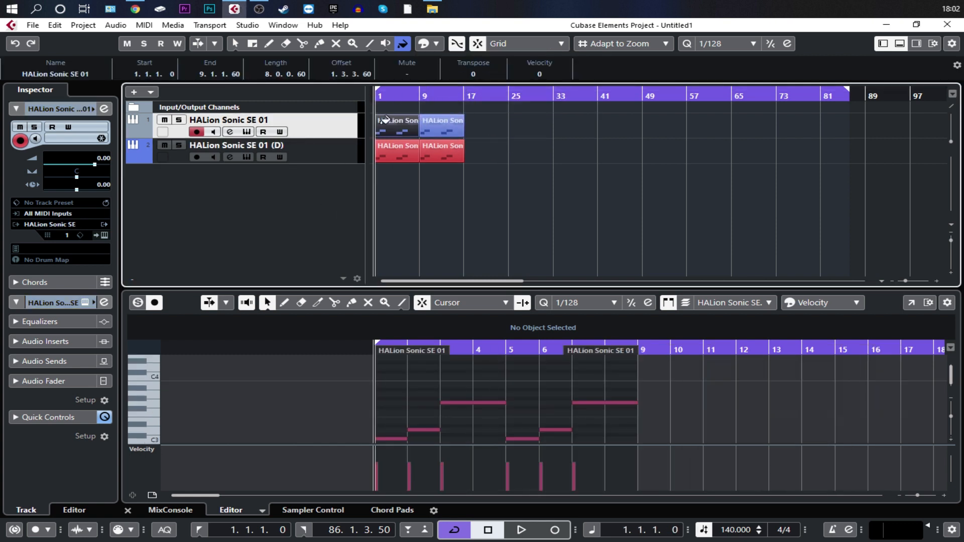
pyautogui.rightClick(391, 144)
pyautogui.click(385, 117)
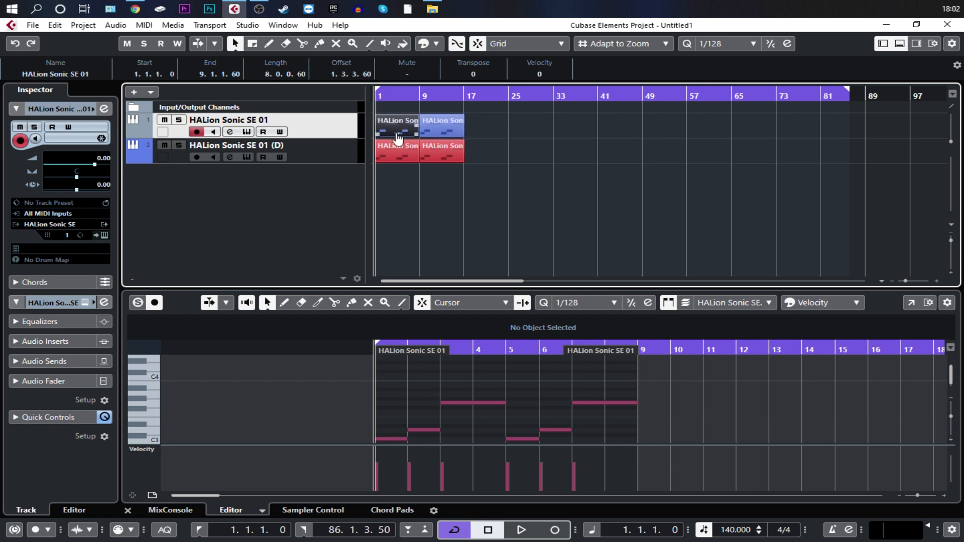
pyautogui.click(495, 168)
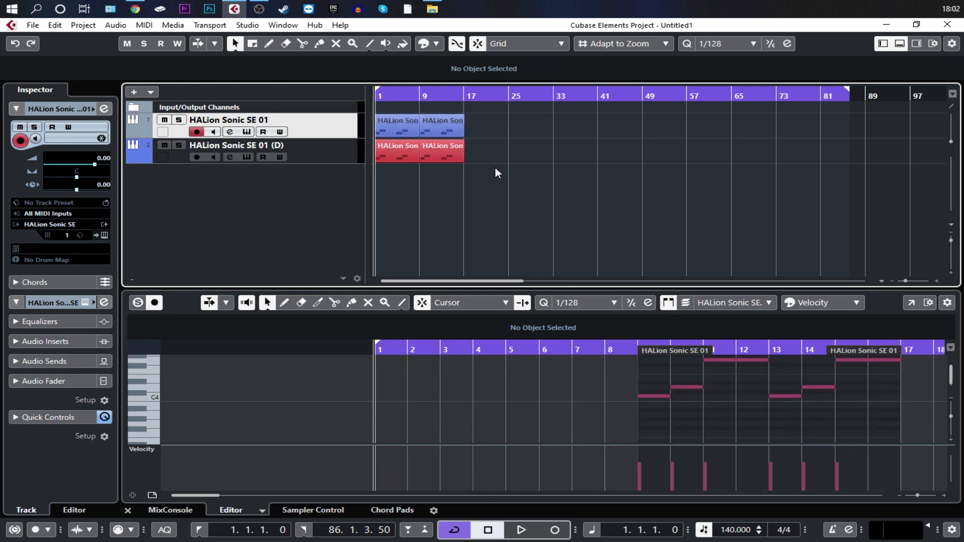